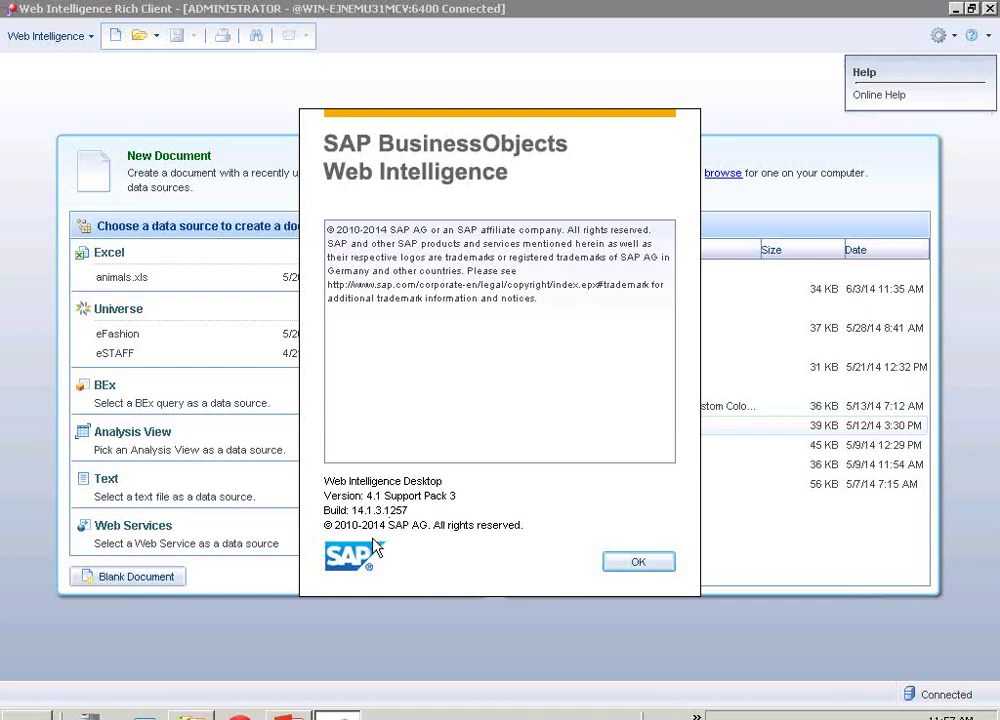
Close the product version information and look at the log-on dialog without changing the connection
click(647, 573)
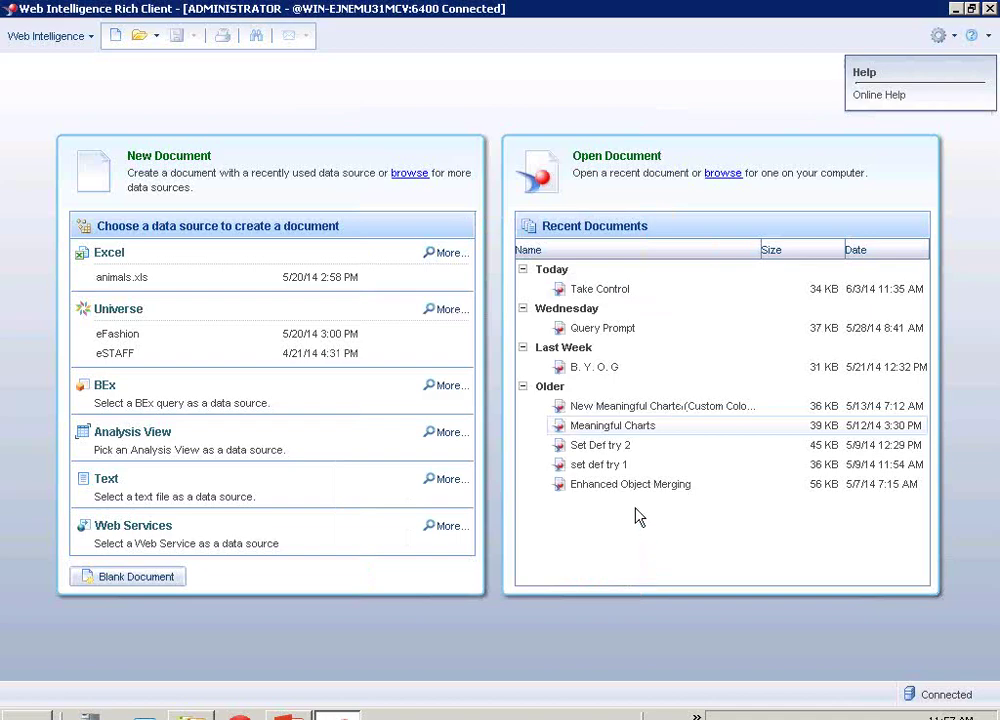
mouse_move(616, 376)
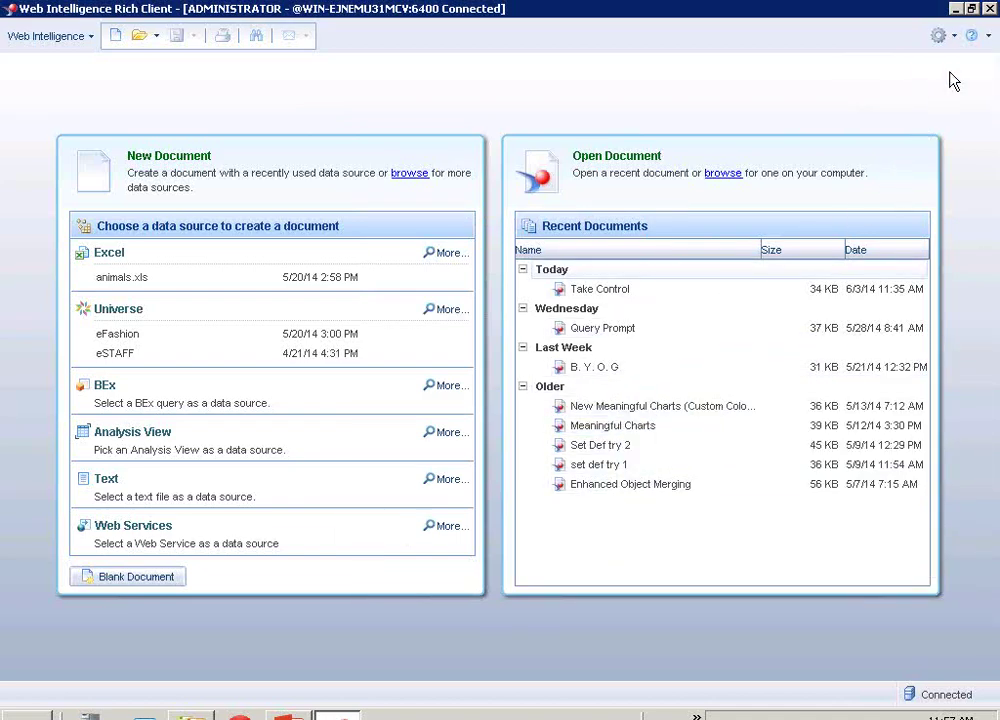
click(939, 38)
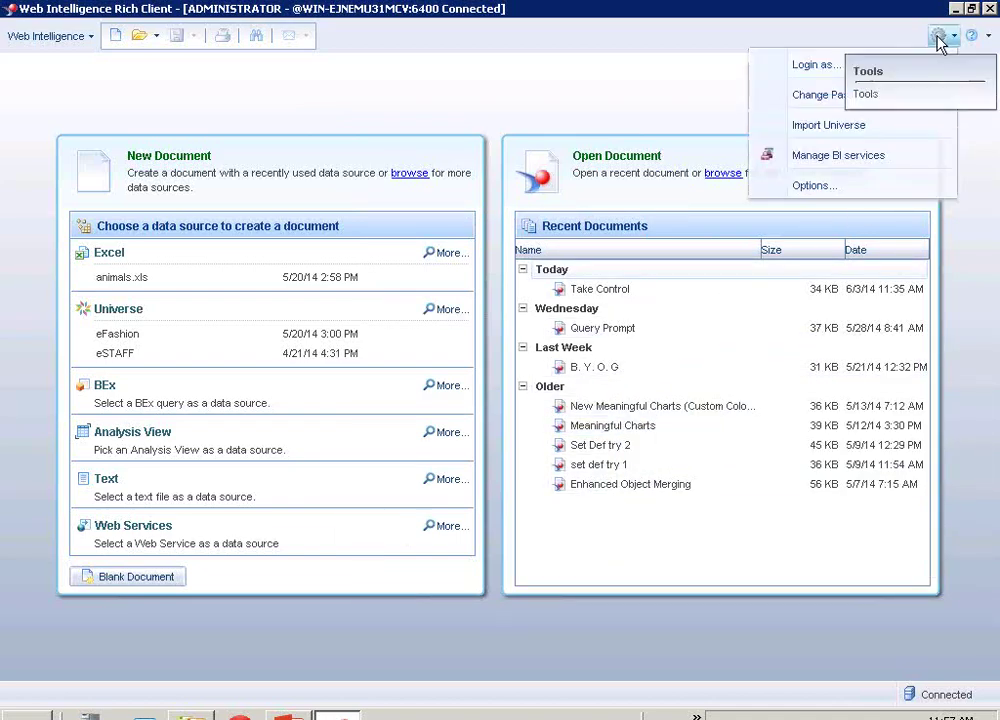
click(816, 67)
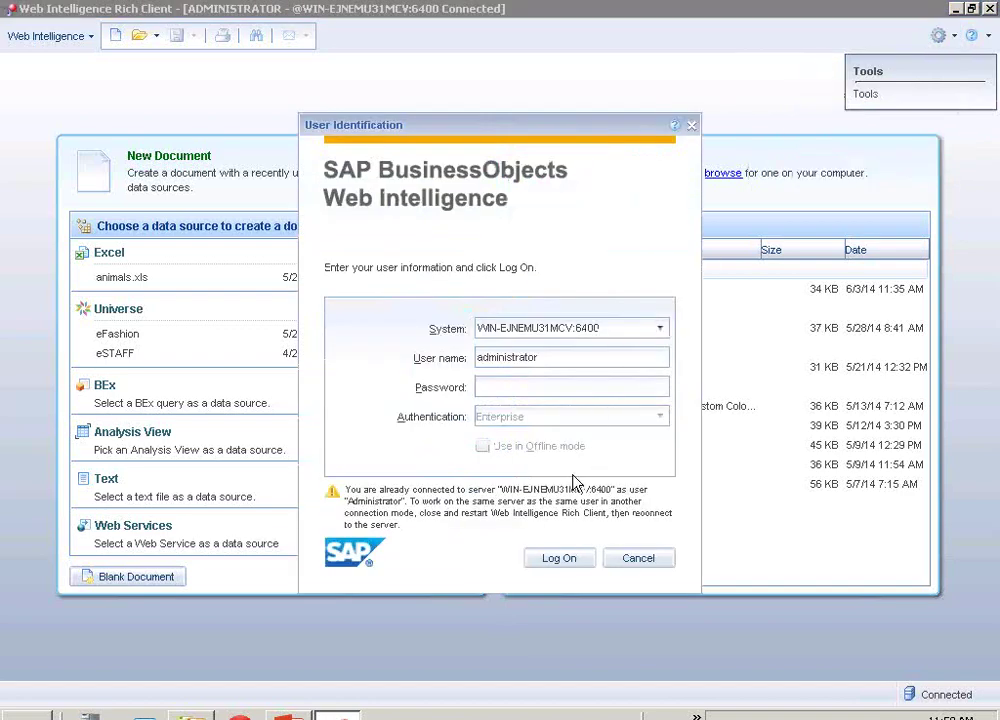
click(623, 561)
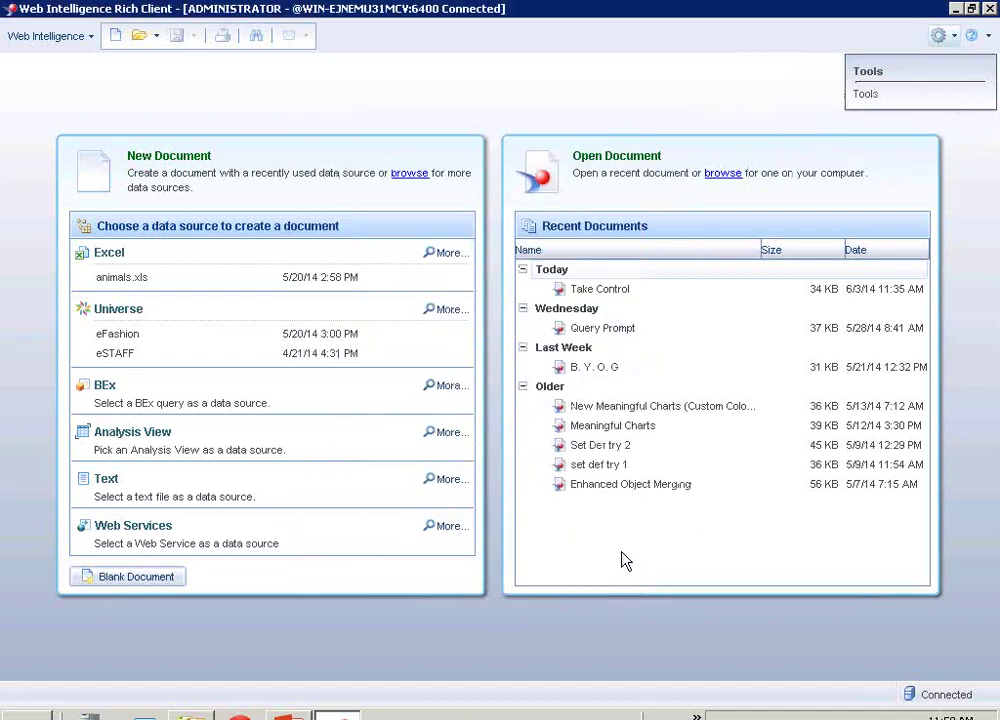
Open the recent document Take Control
mouse_move(604, 291)
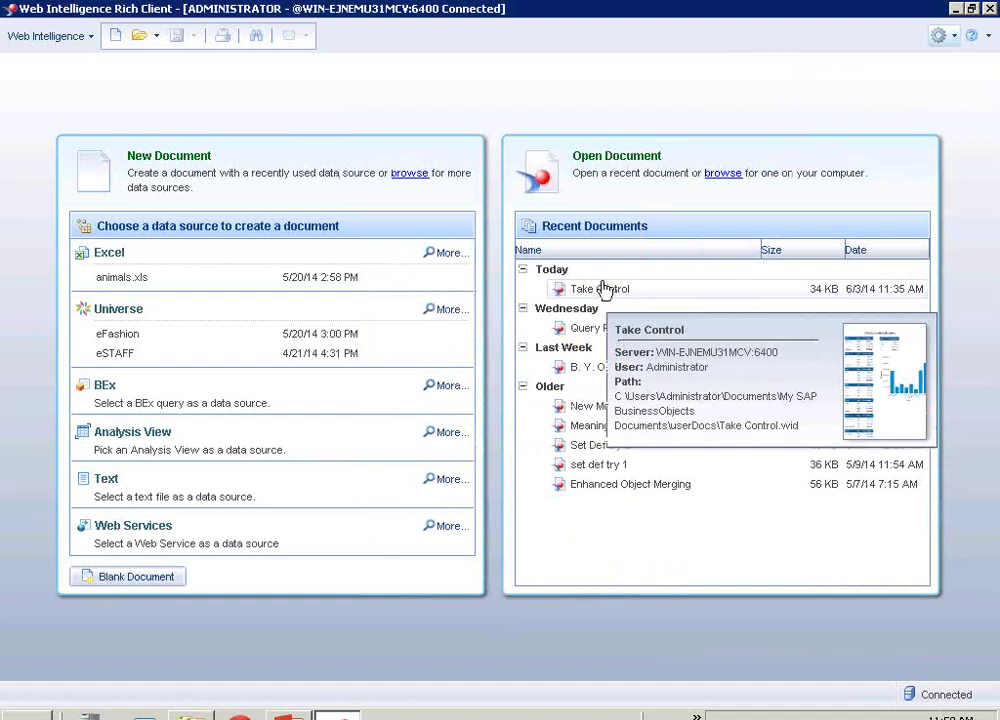
double_click(603, 290)
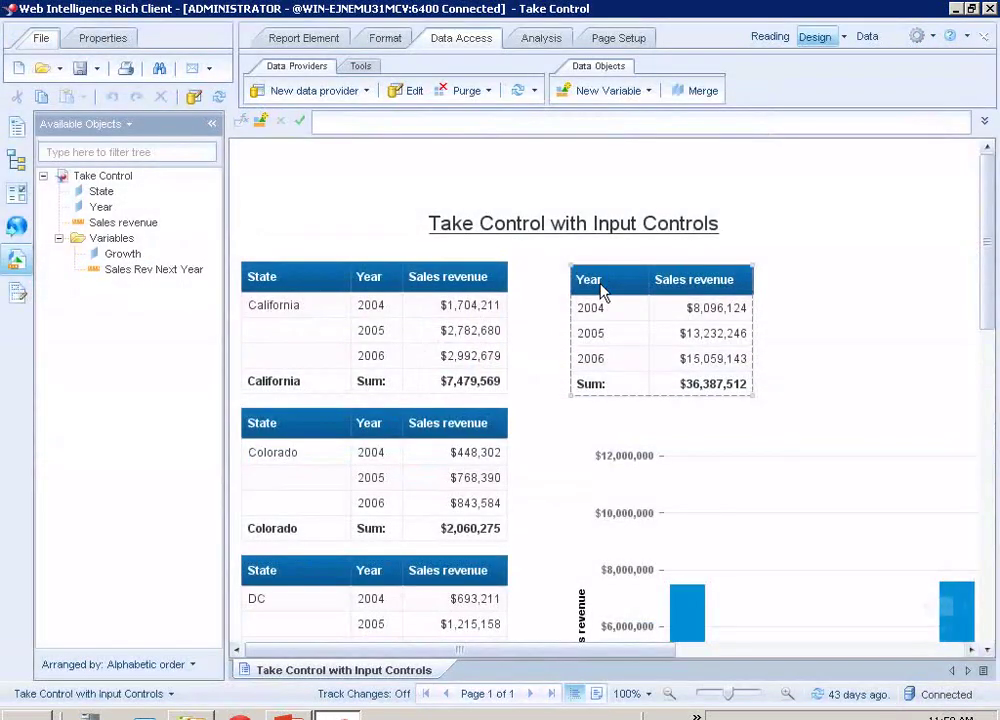
click(859, 185)
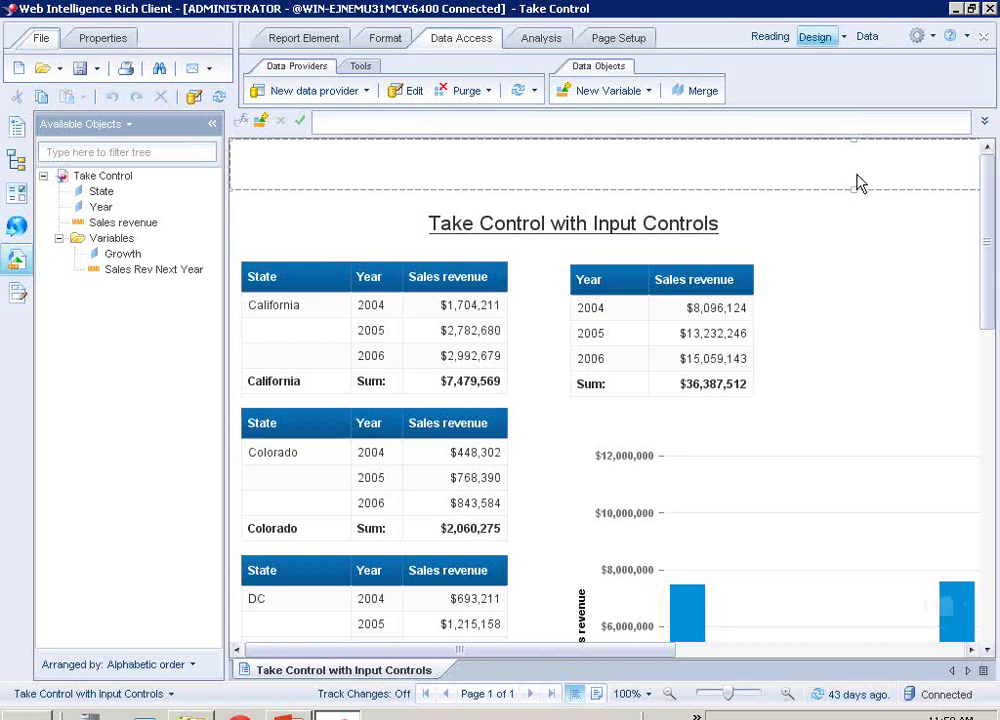
Open the report's data provider for editing and run the query to refresh the data
click(610, 240)
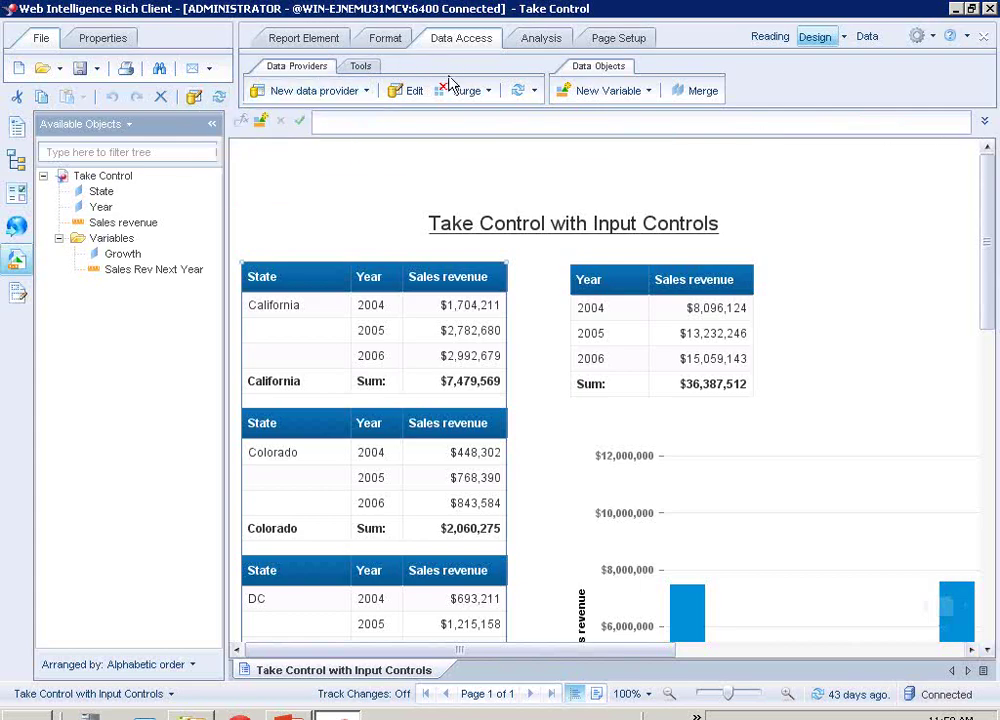
click(538, 93)
click(538, 93)
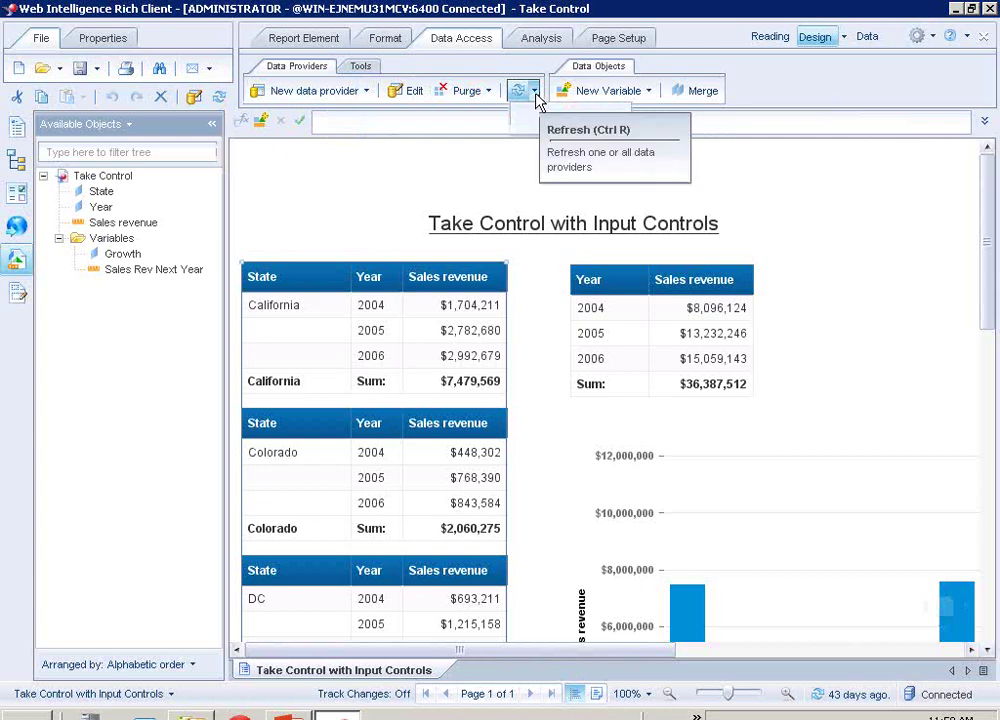
click(537, 93)
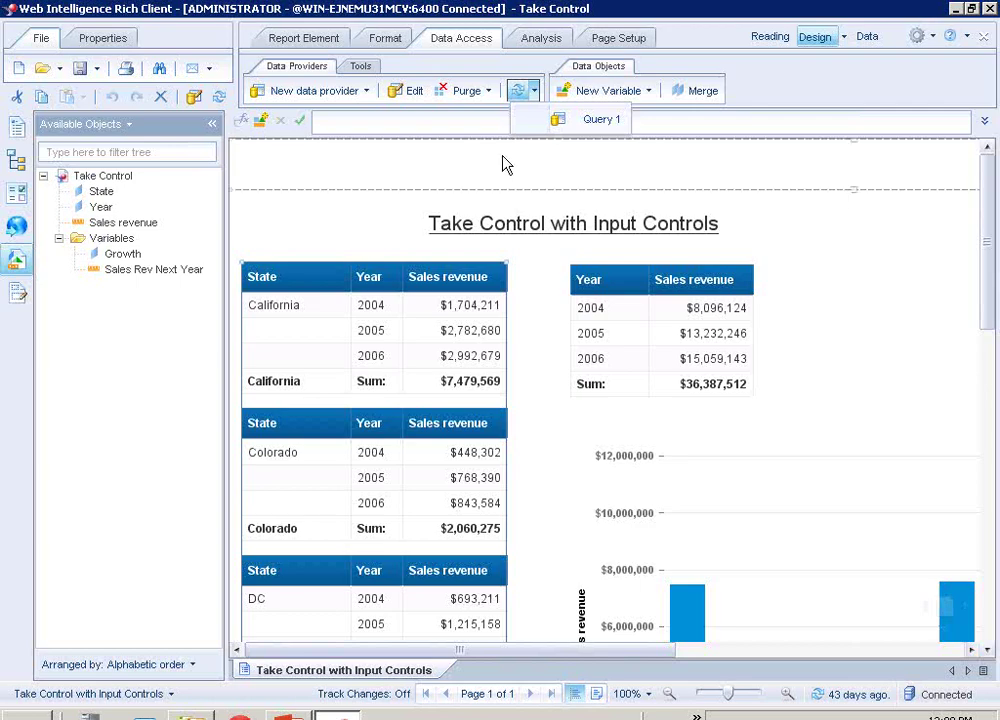
click(410, 96)
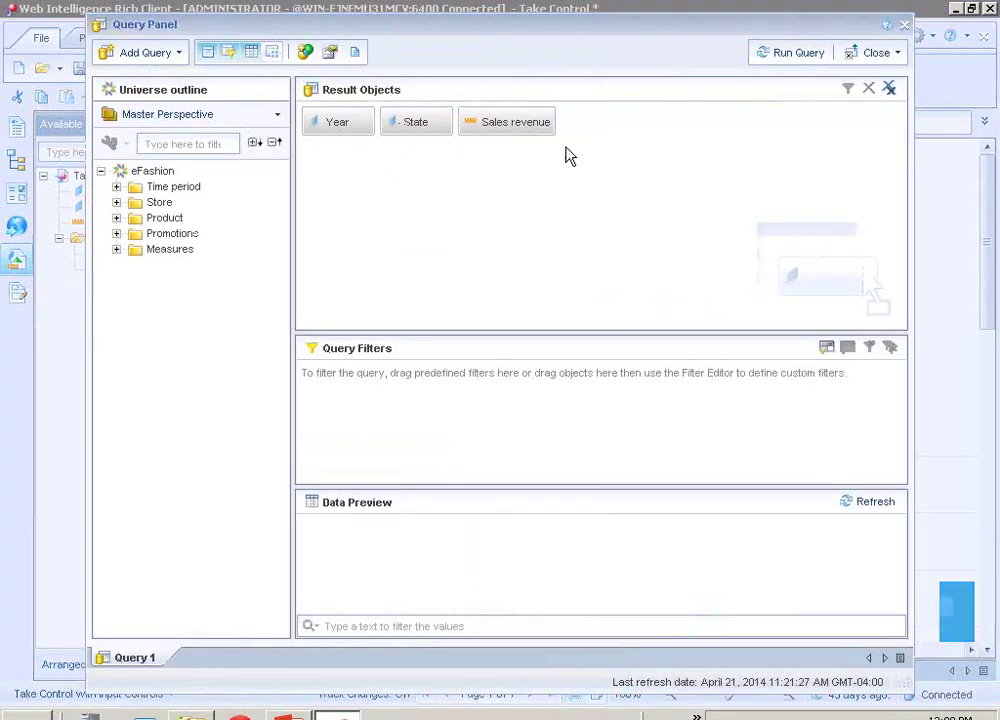
click(797, 59)
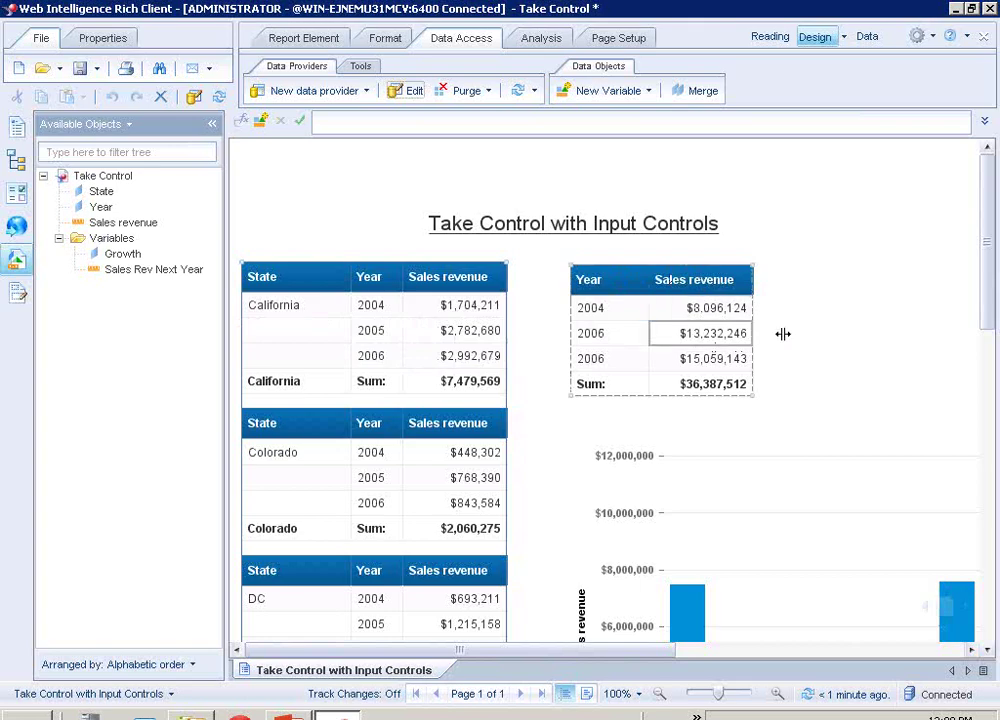
Look over the report's tables and column chart, and start a new input control based on the Year object
drag(990, 200, 997, 357)
scroll(997, 357, up, 4)
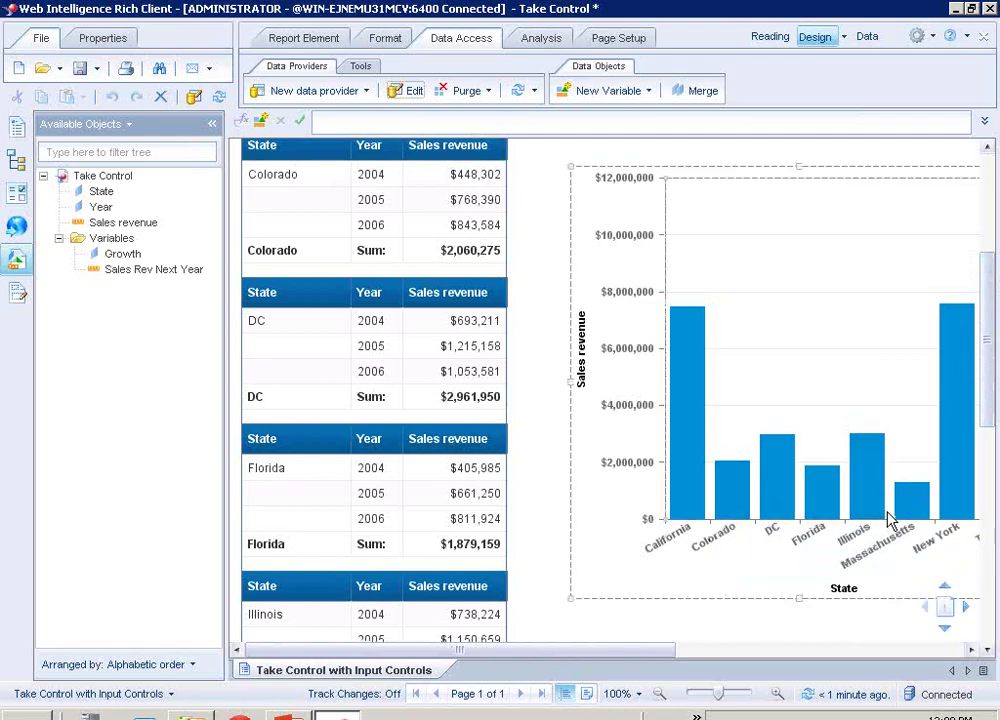
click(987, 147)
scroll(988, 150, up, 8)
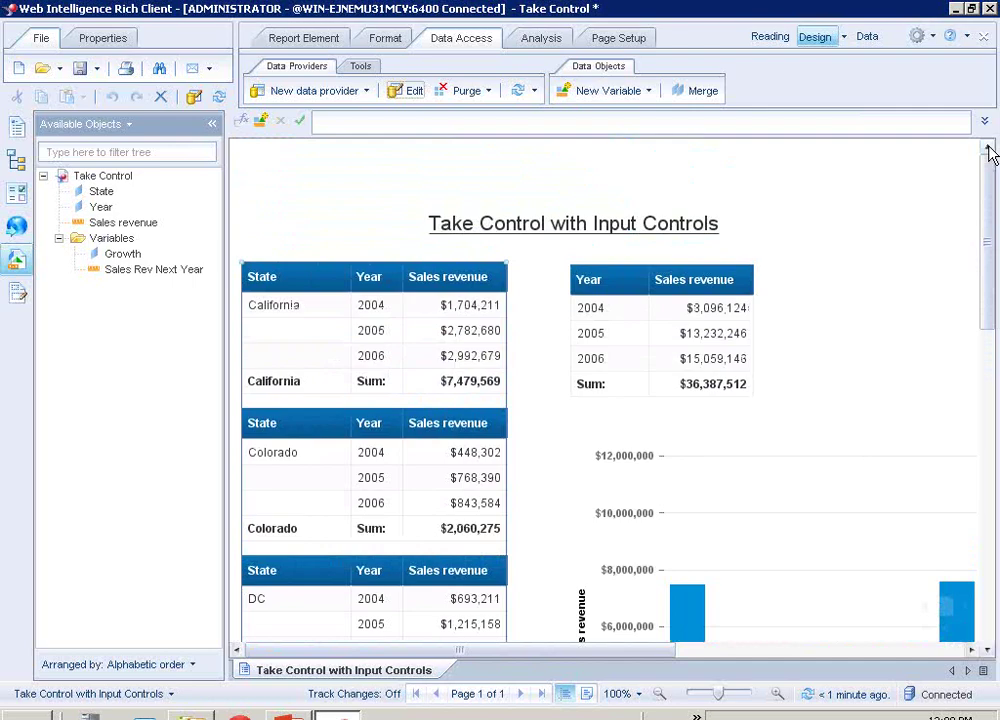
click(541, 40)
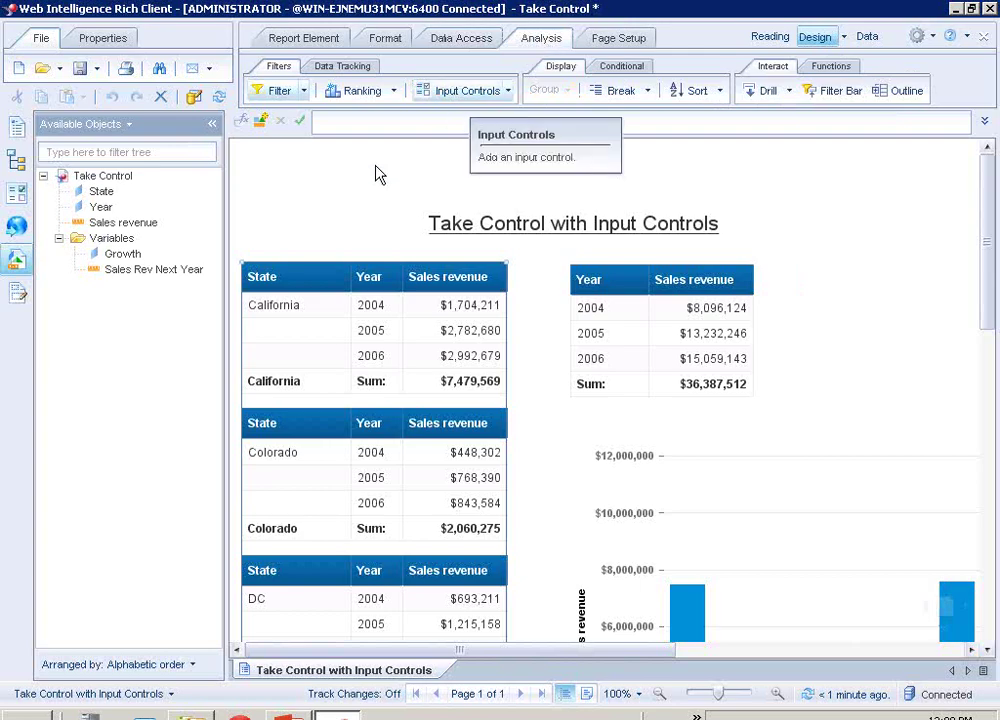
click(509, 92)
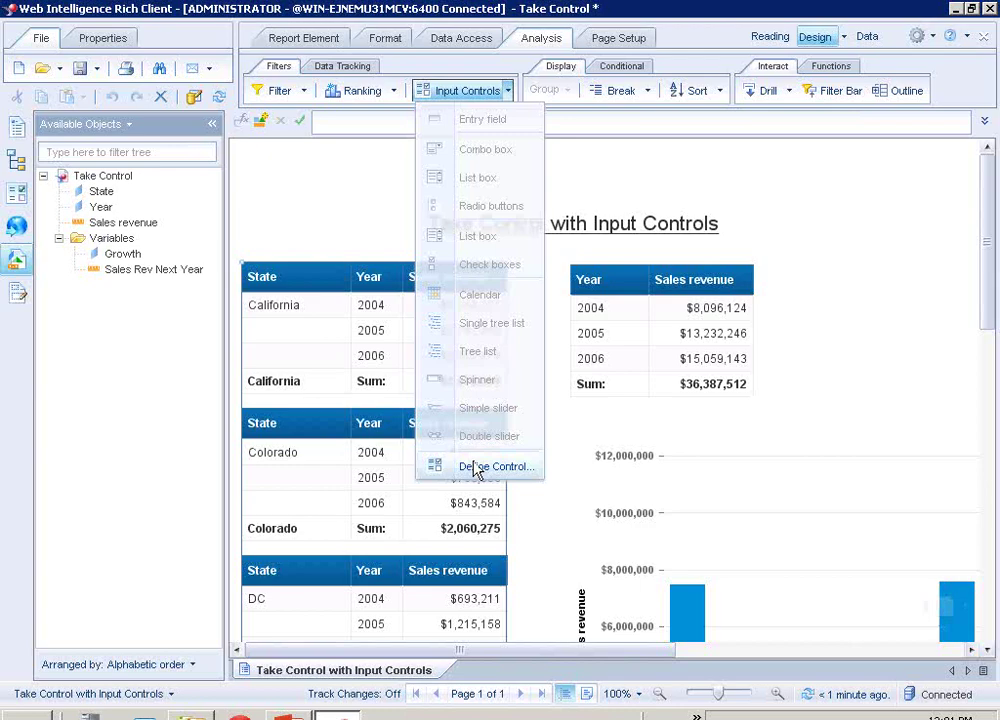
click(17, 200)
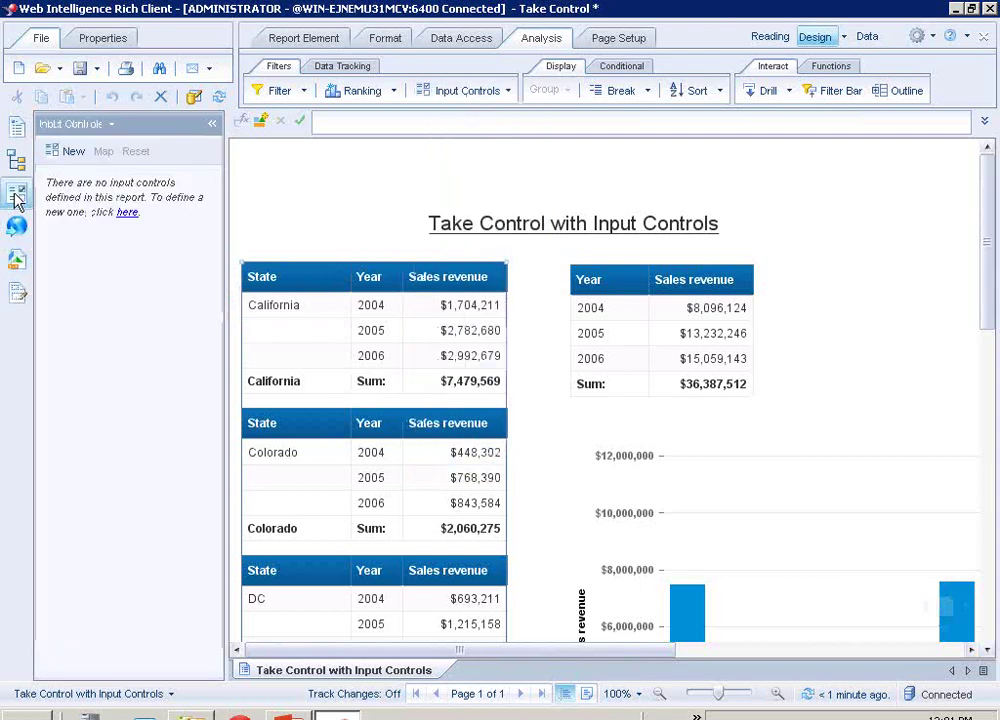
click(72, 152)
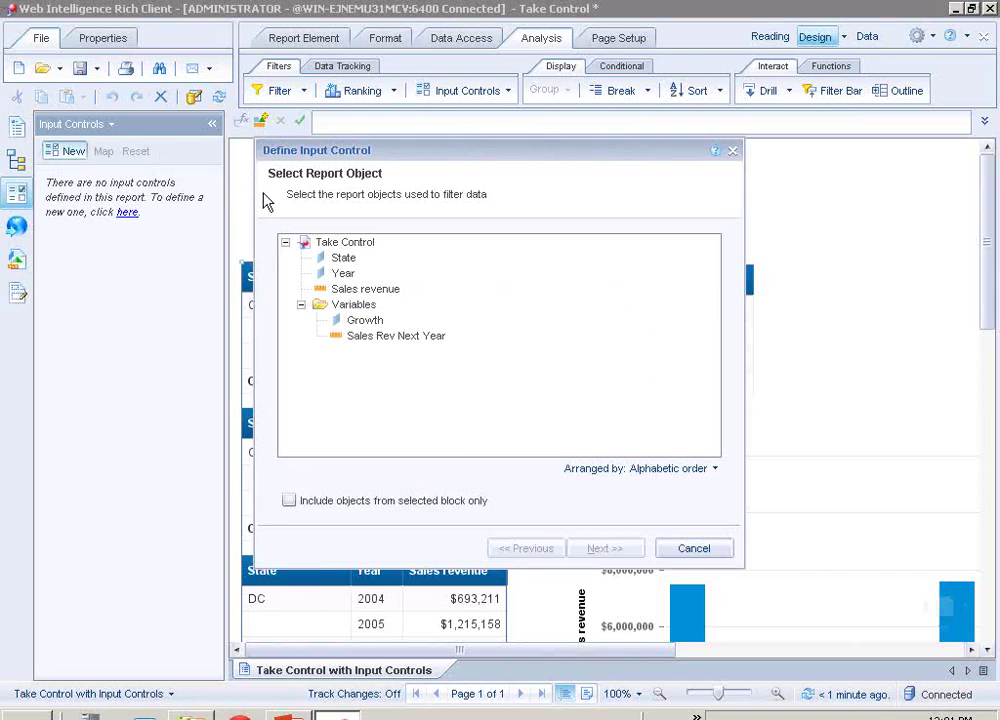
click(345, 276)
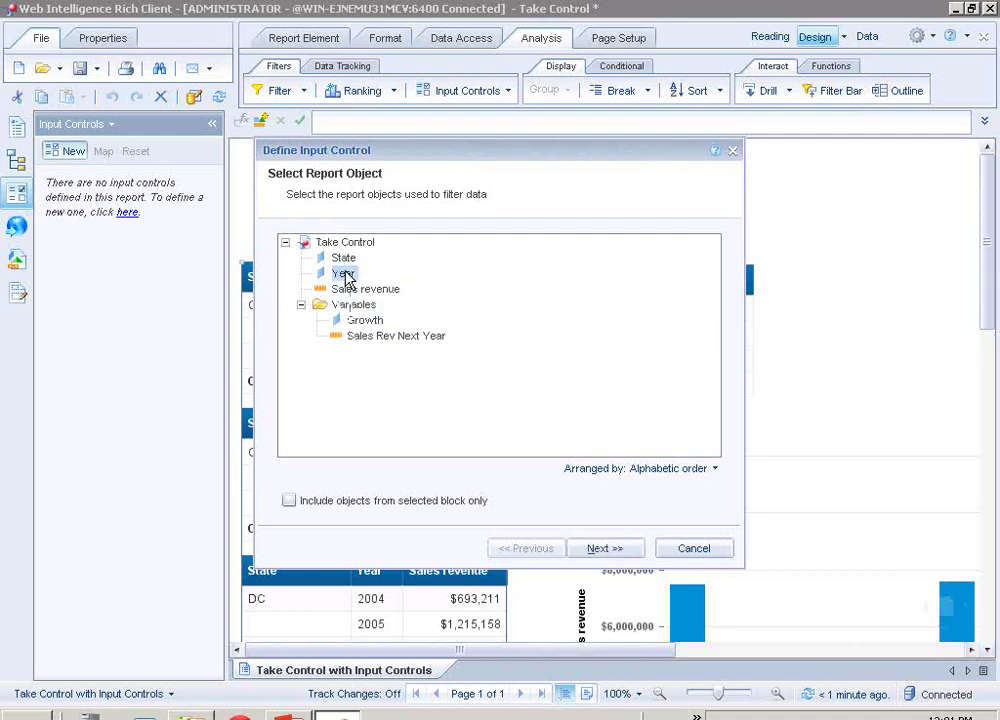
click(604, 548)
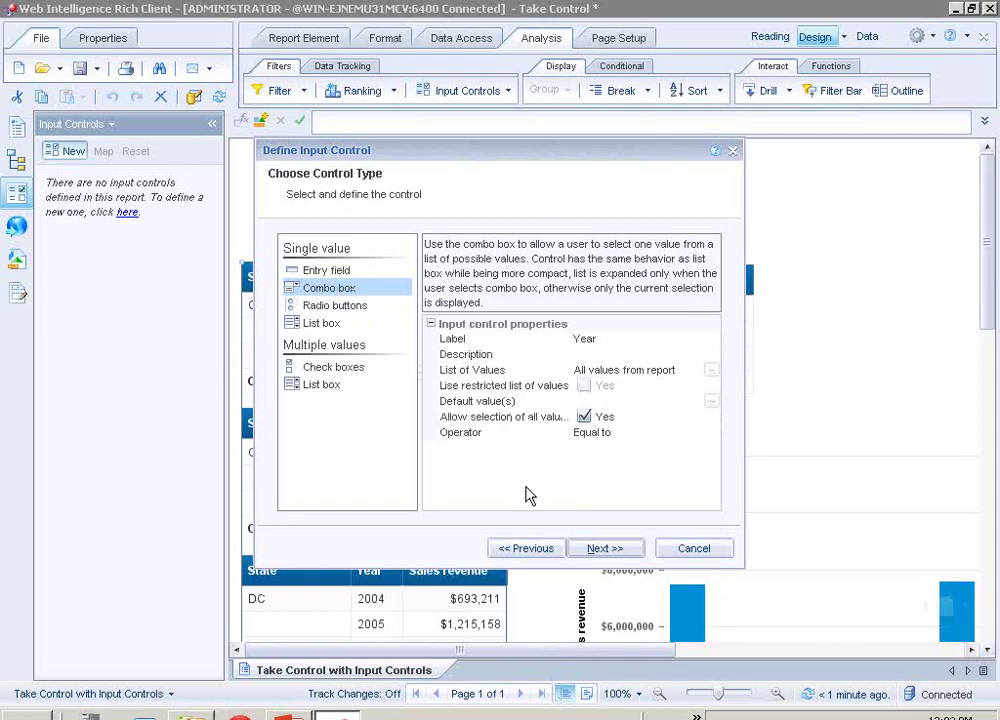
Compare the radio buttons and combo box control types for Year and choose Combo box
click(329, 313)
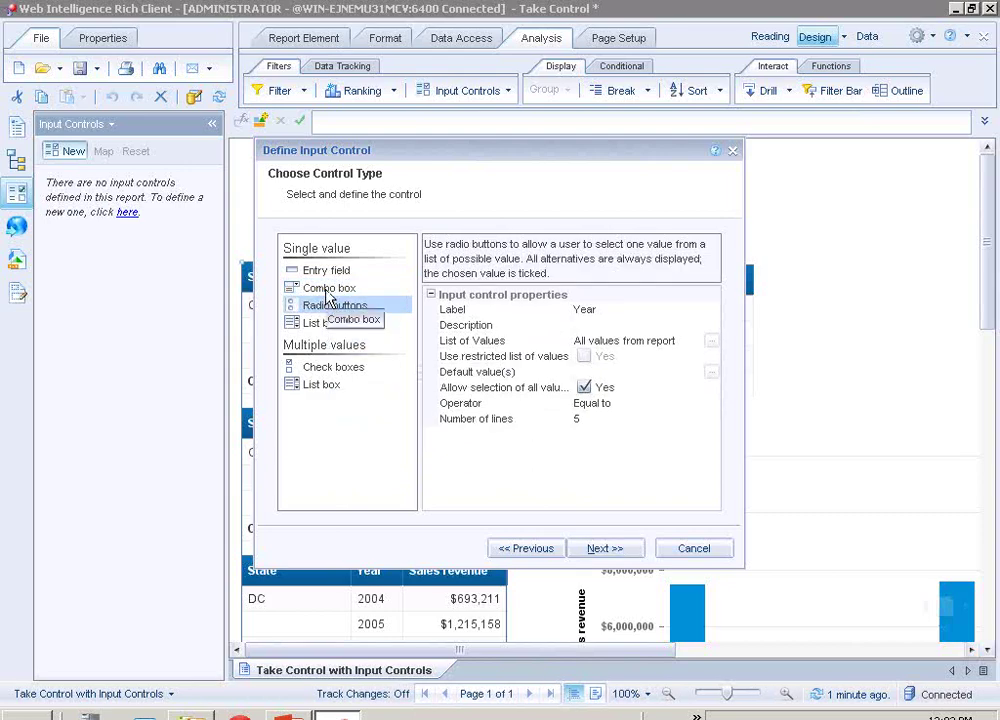
click(328, 291)
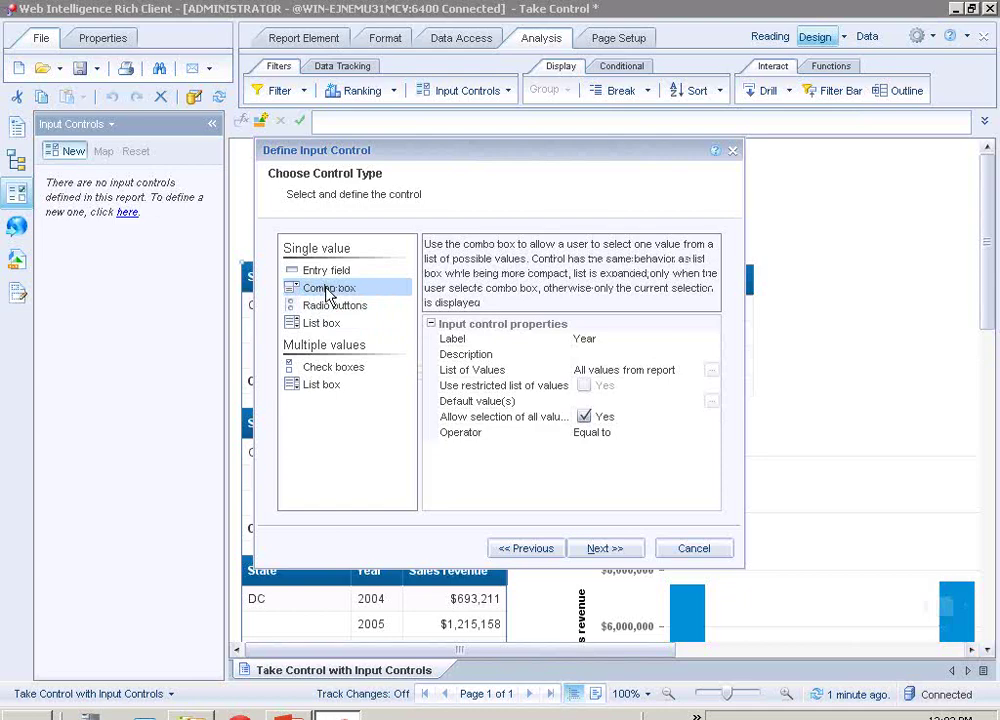
click(325, 311)
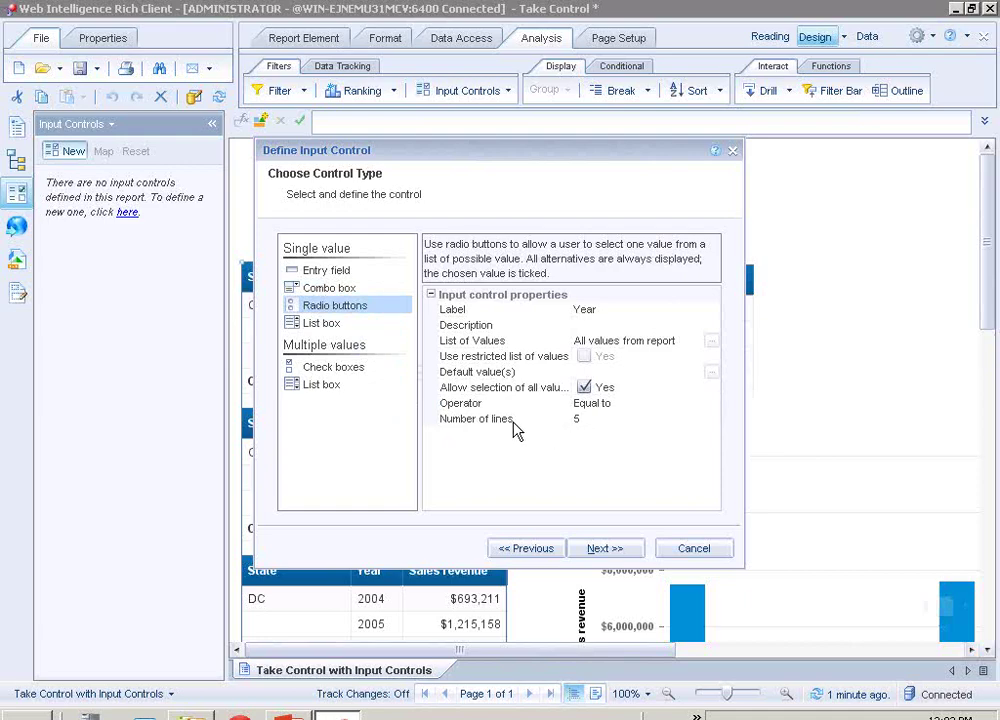
click(333, 291)
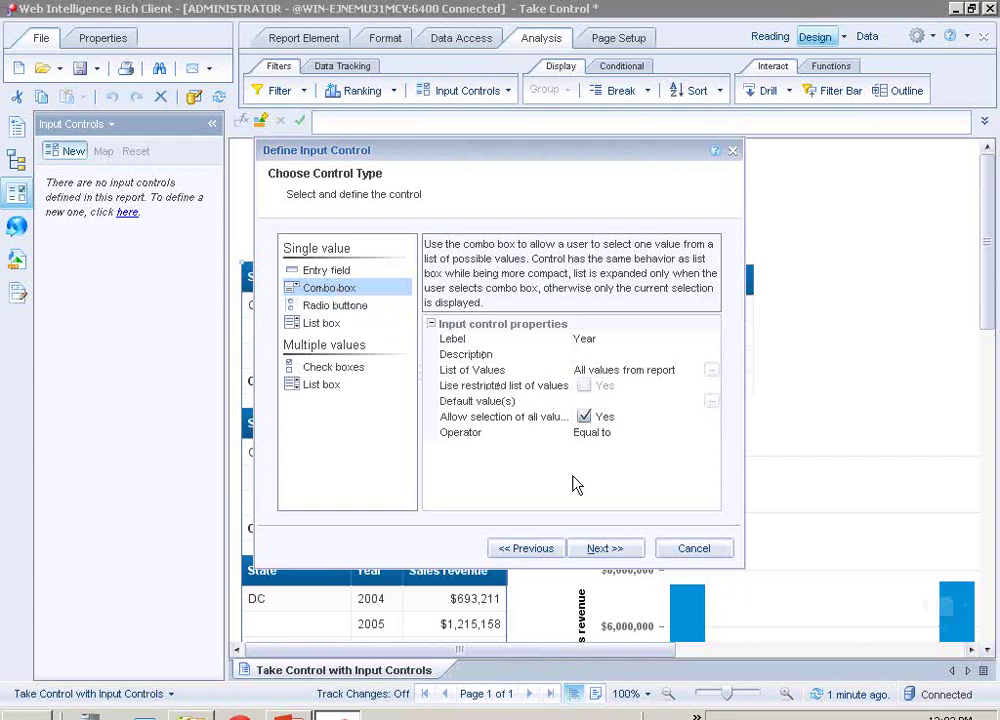
Configure the Year combo box to allow selection of all values and use the Equal to operator
click(584, 417)
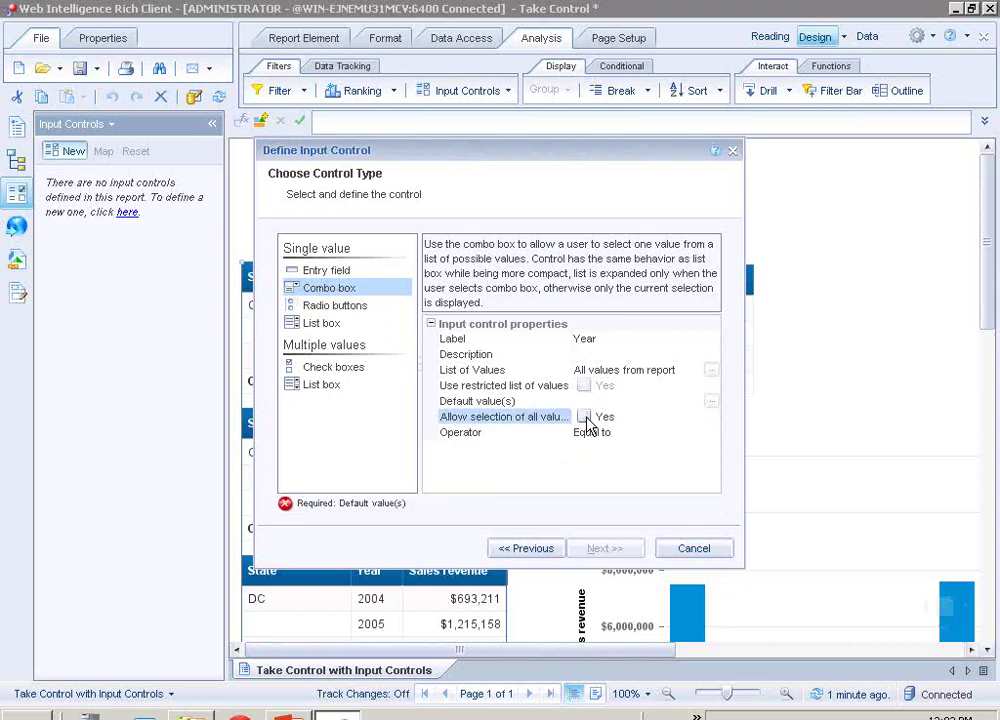
click(584, 417)
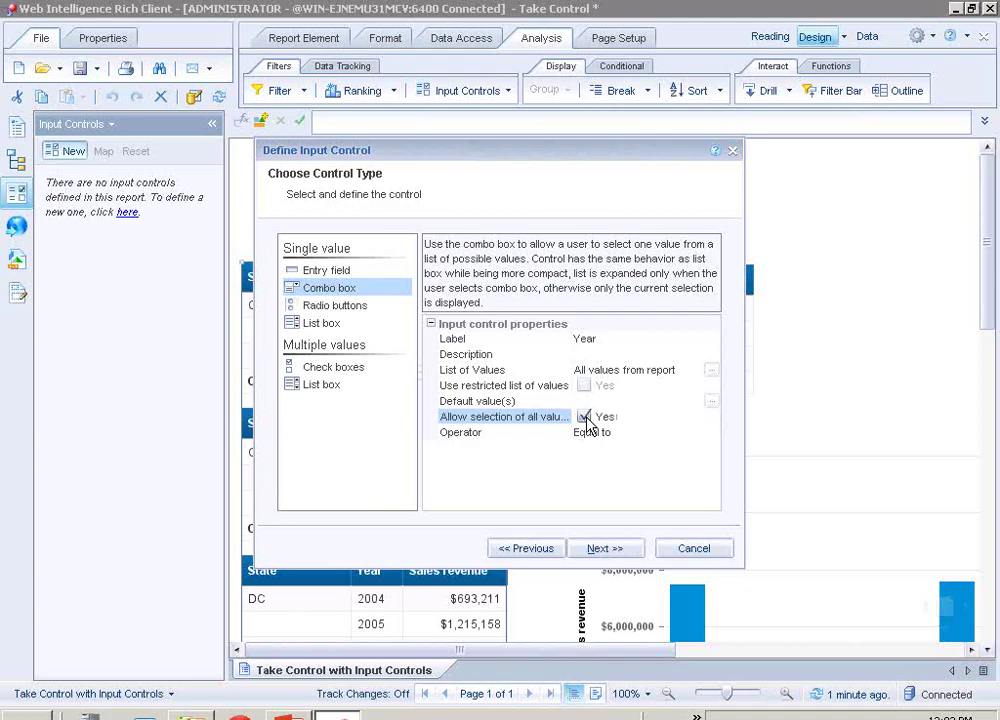
click(584, 417)
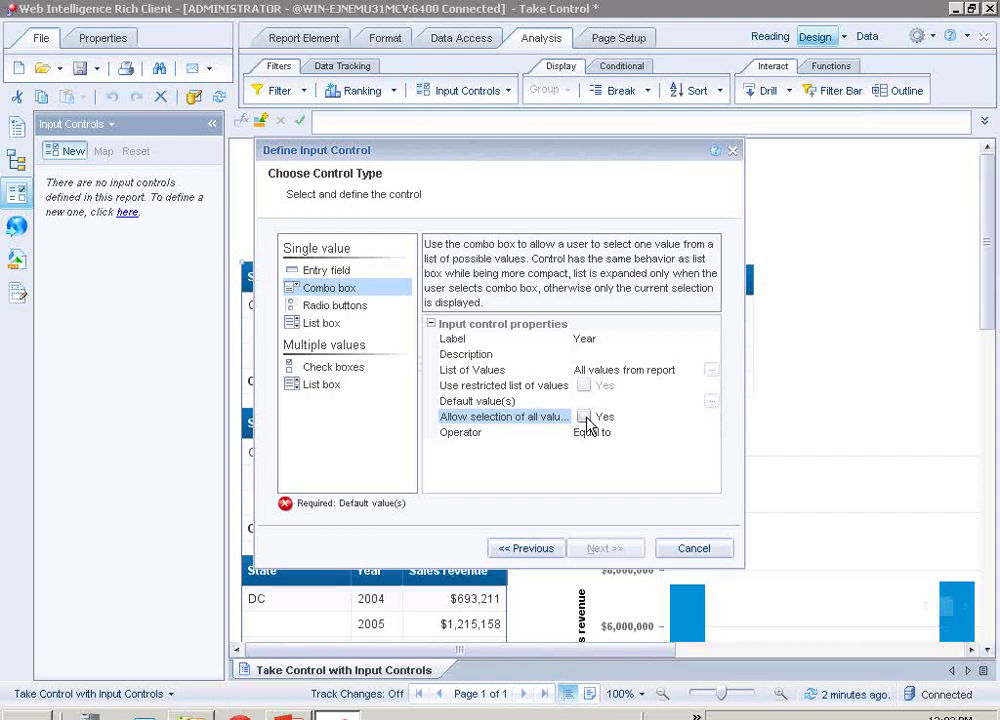
click(584, 417)
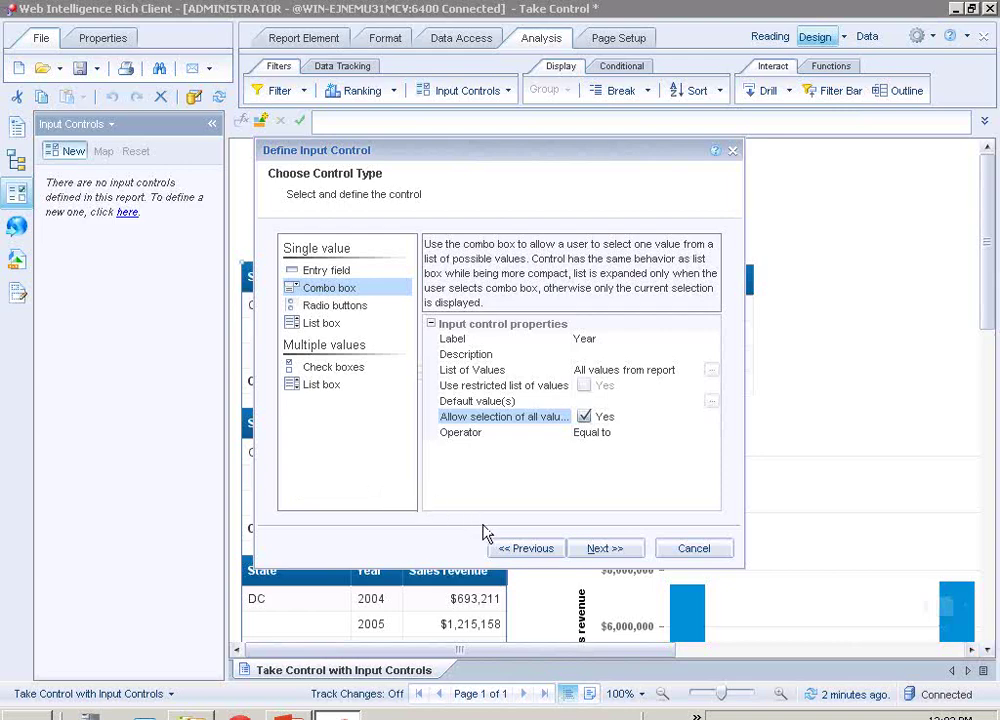
click(610, 436)
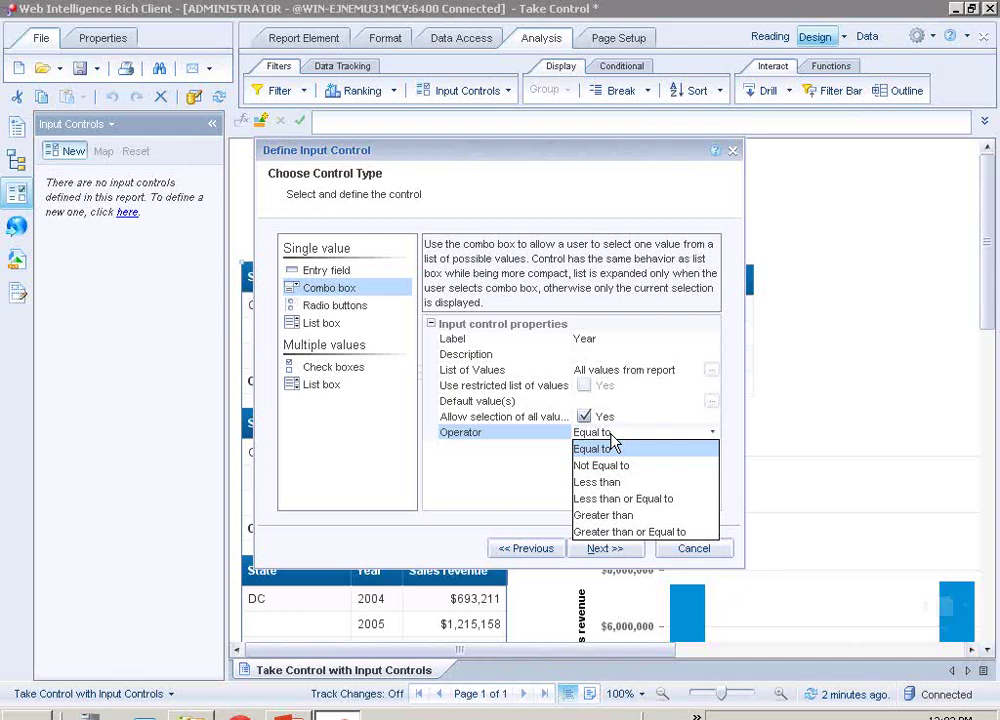
click(543, 476)
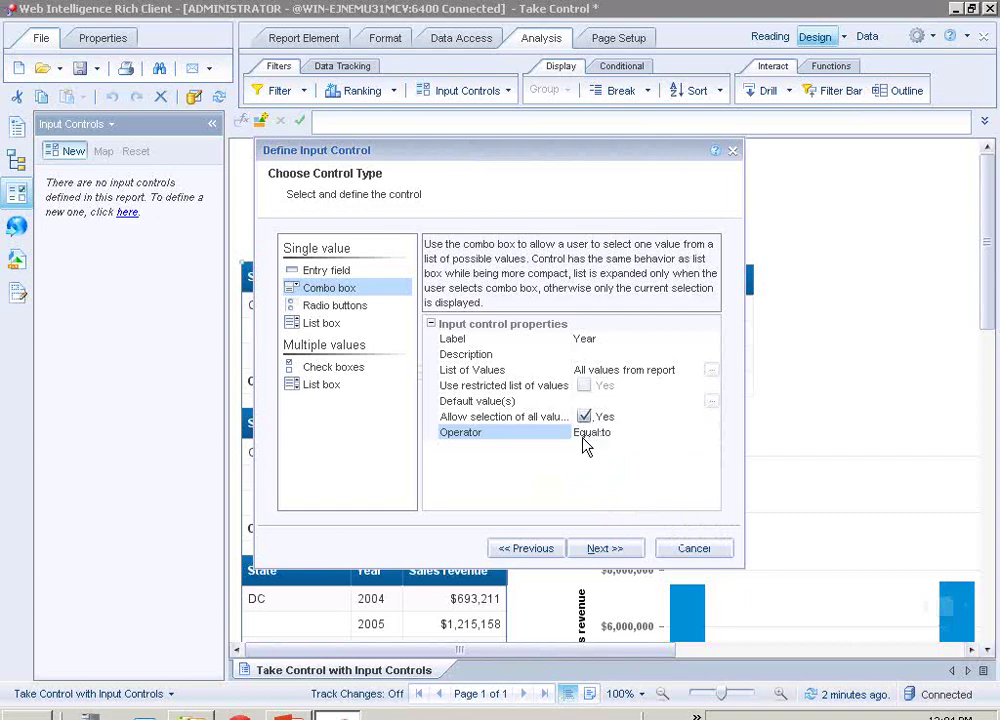
click(600, 549)
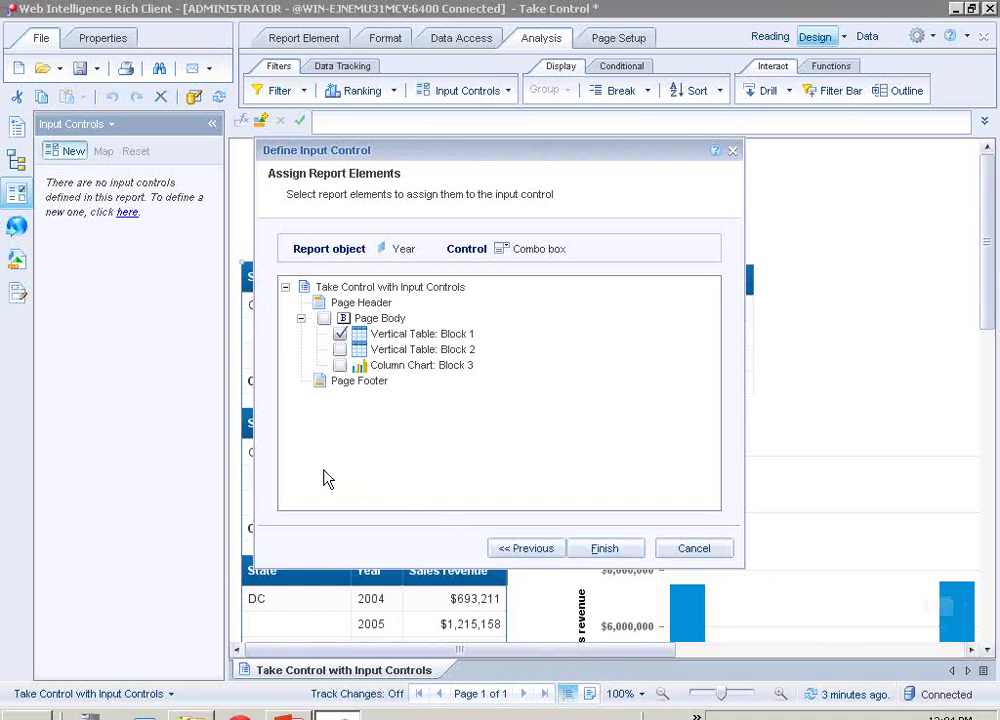
Assign the Year control to Vertical Table: Block 2 in addition to Block 1 and finish creating it
click(340, 350)
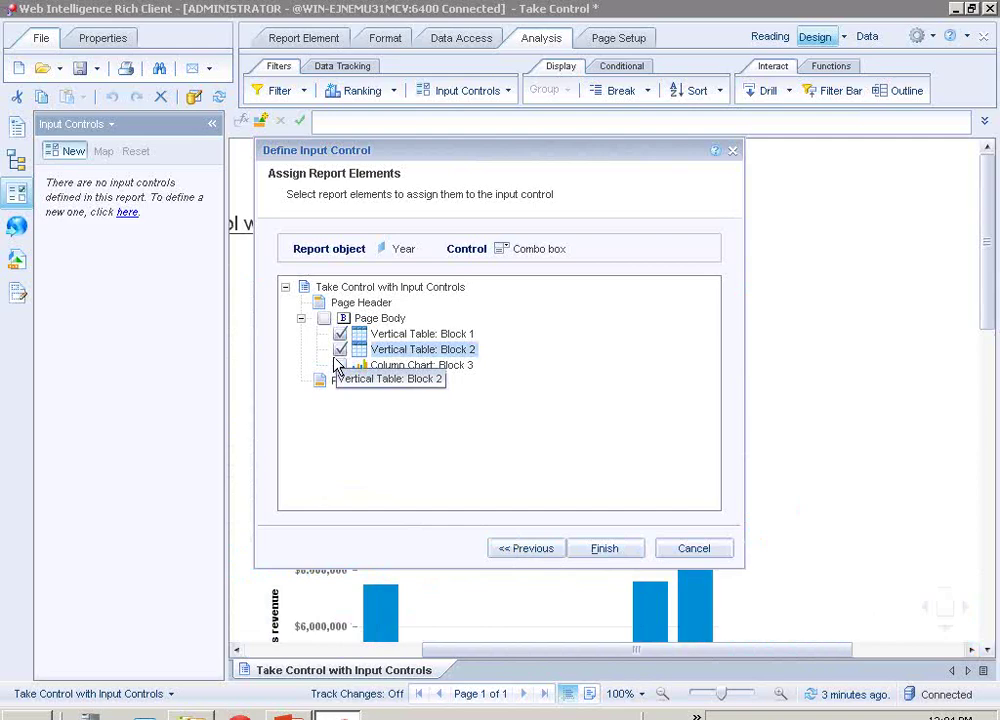
click(605, 548)
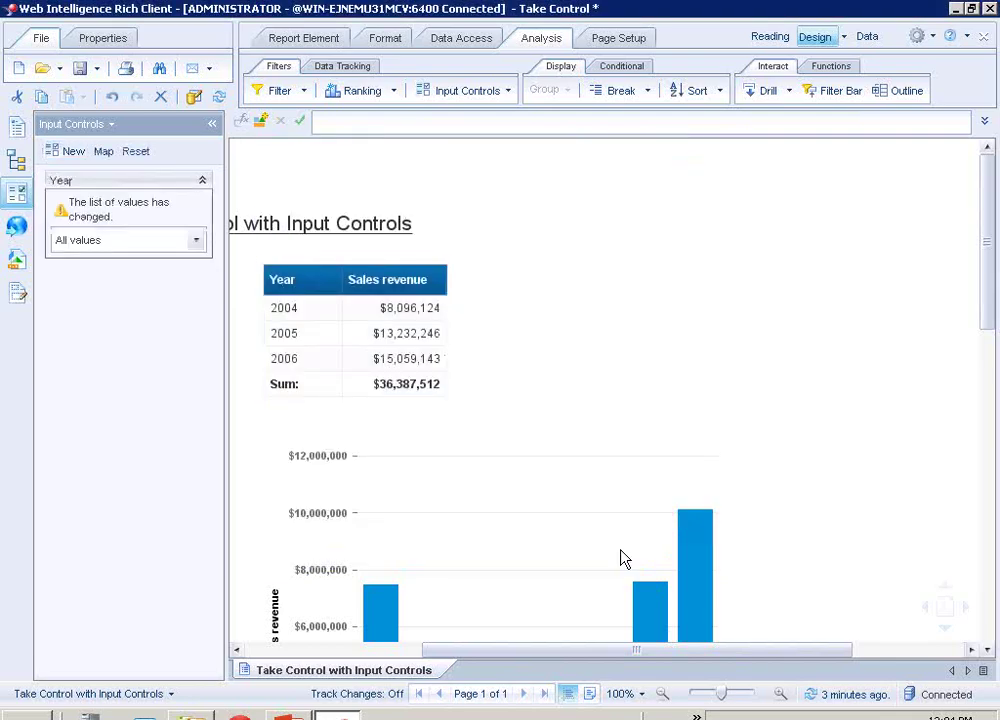
click(237, 651)
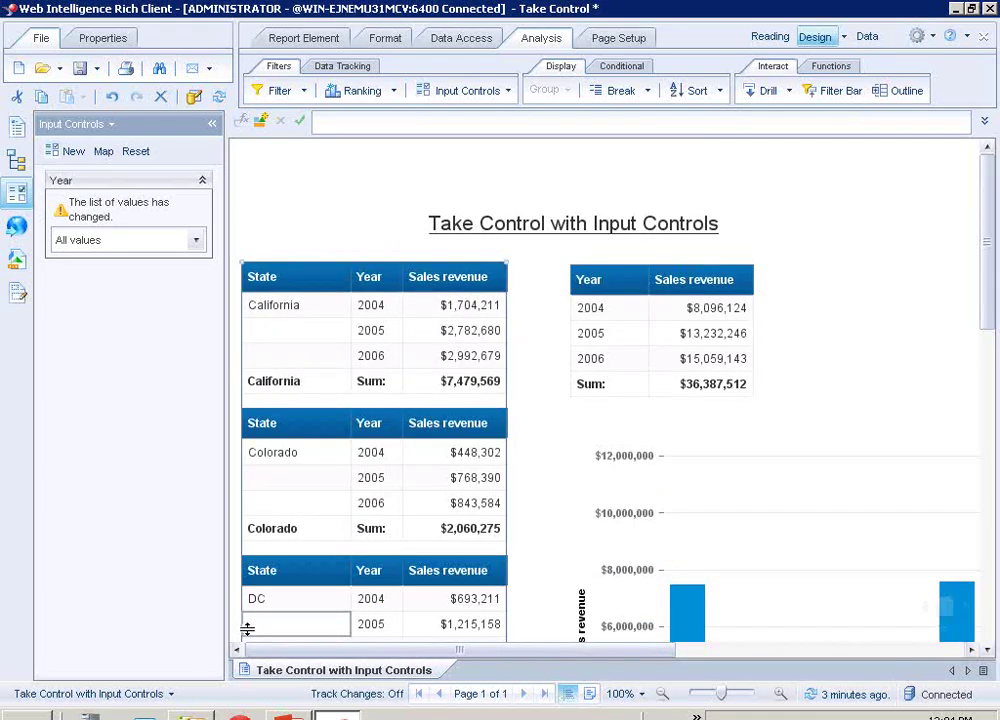
Filter the tables by 2004, 2005 and 2006 in turn with the Year control, and set it back to All values
click(197, 243)
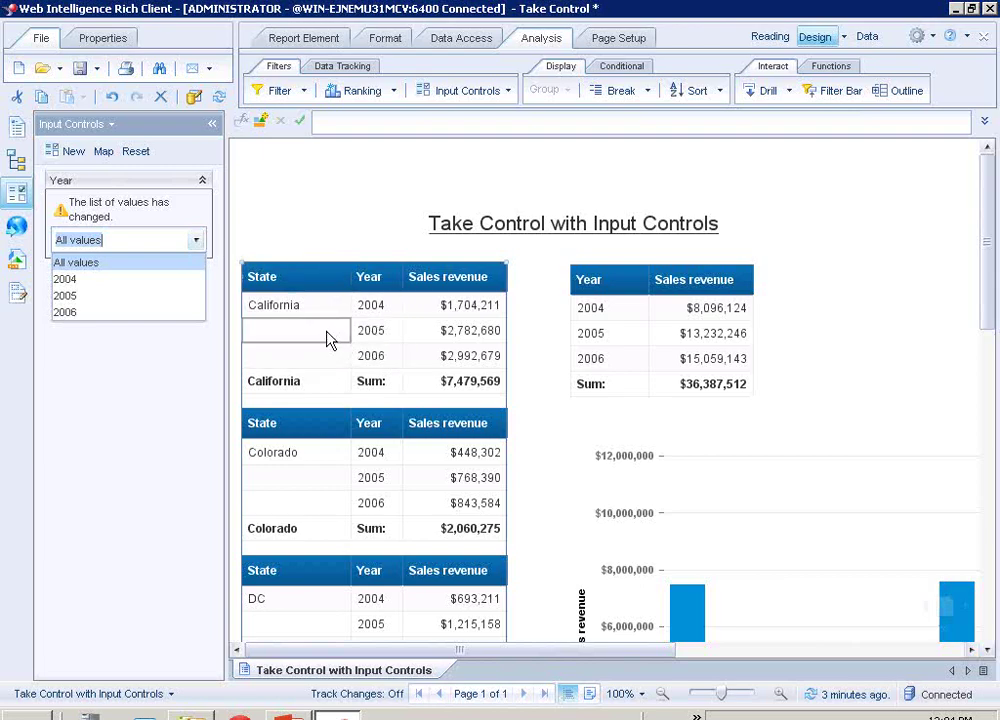
click(181, 282)
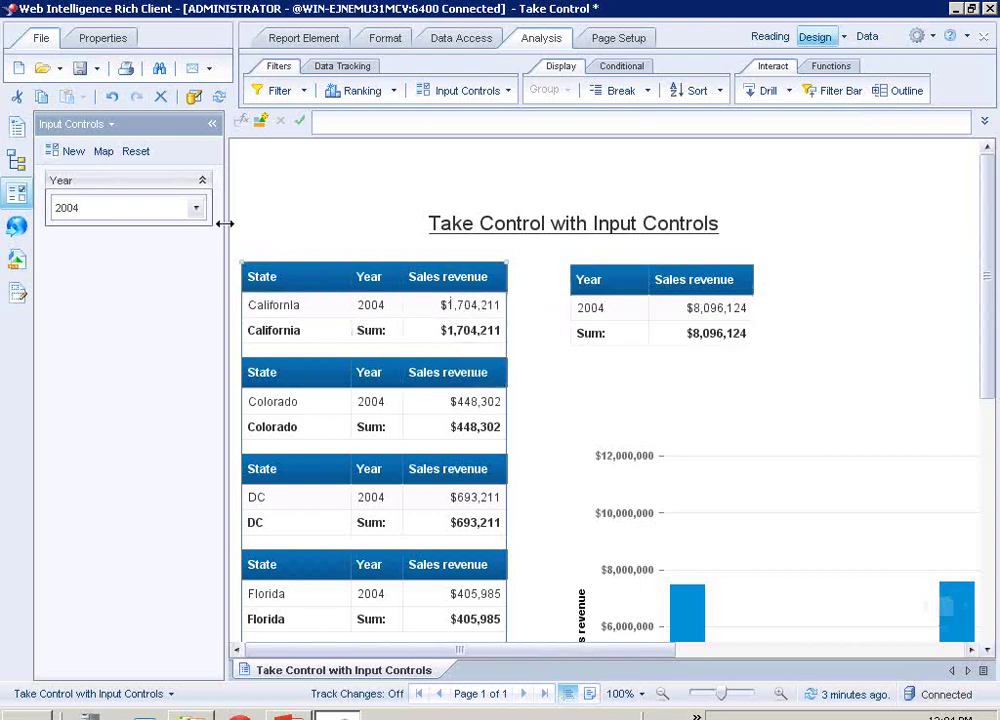
click(196, 208)
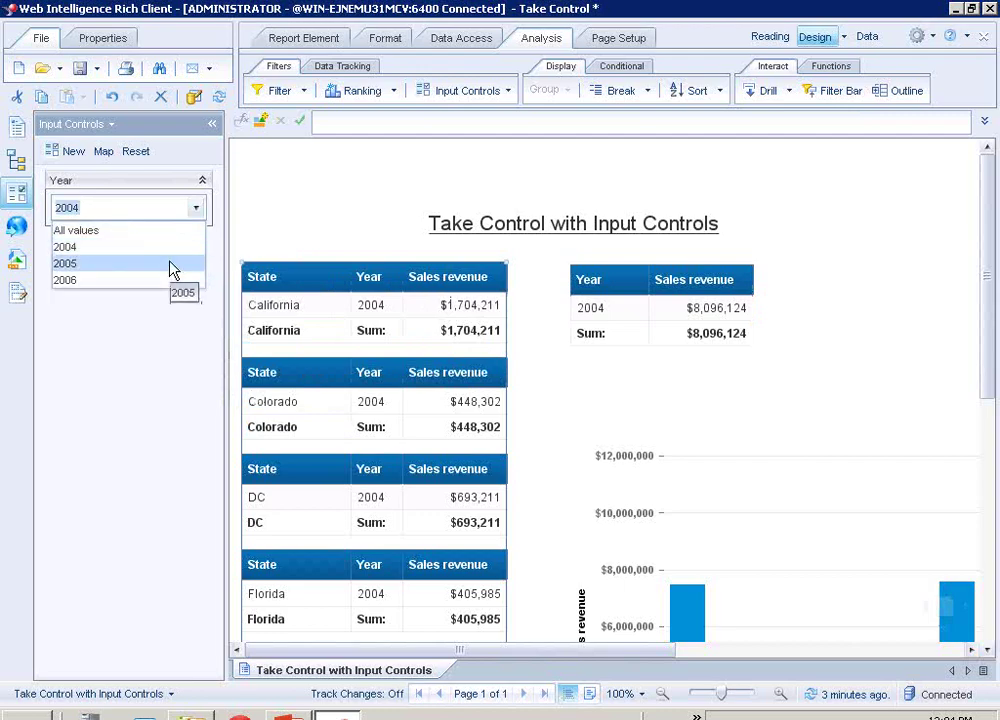
click(174, 263)
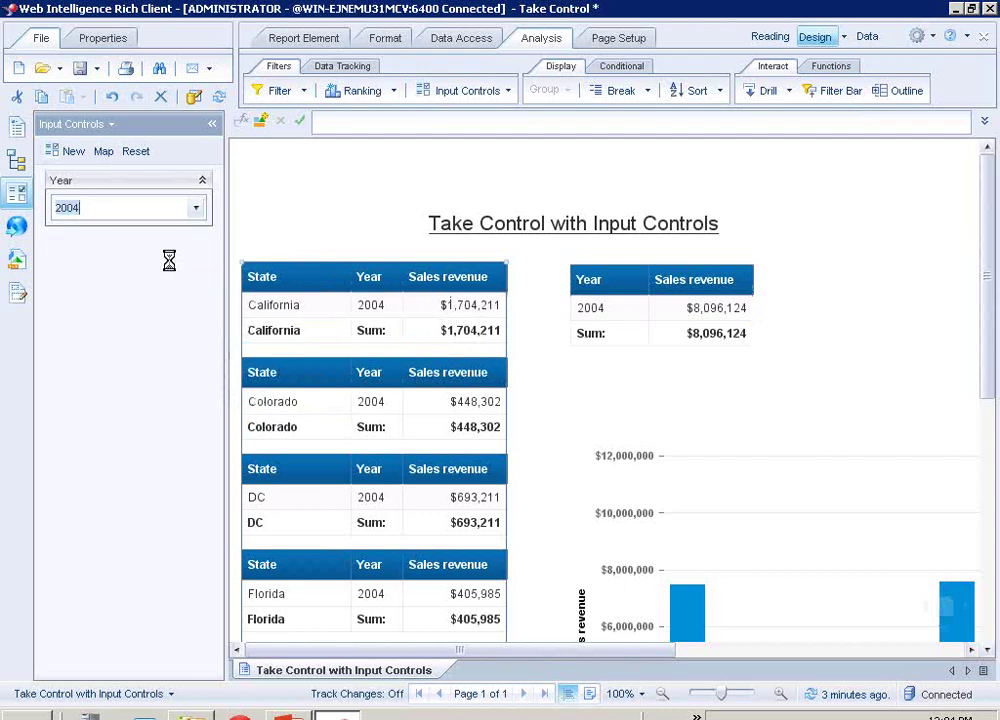
click(196, 208)
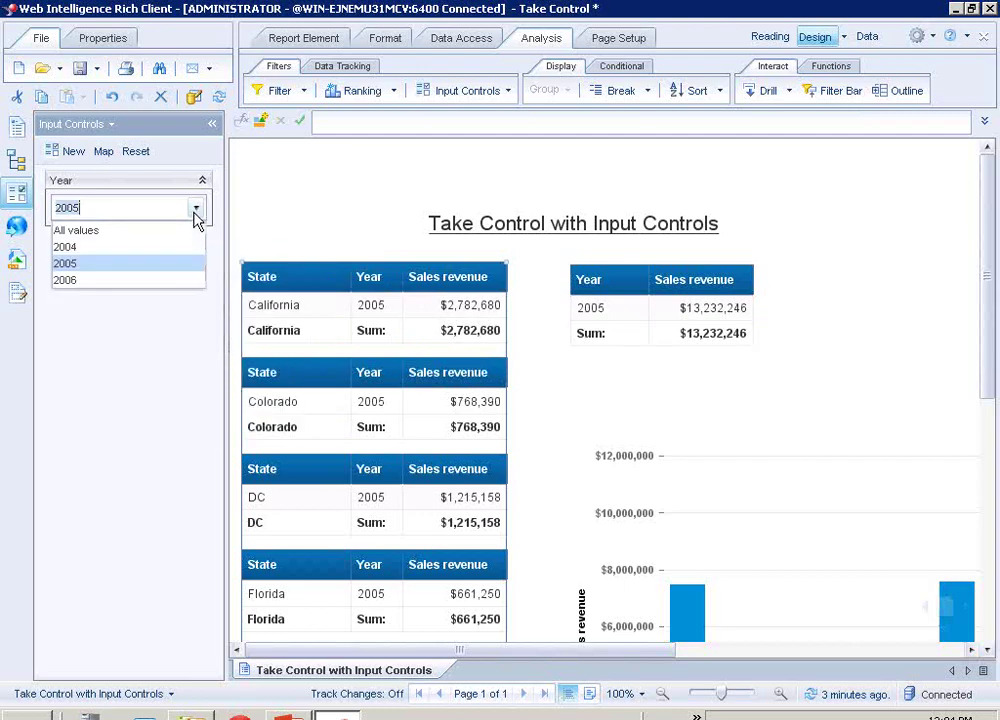
click(142, 282)
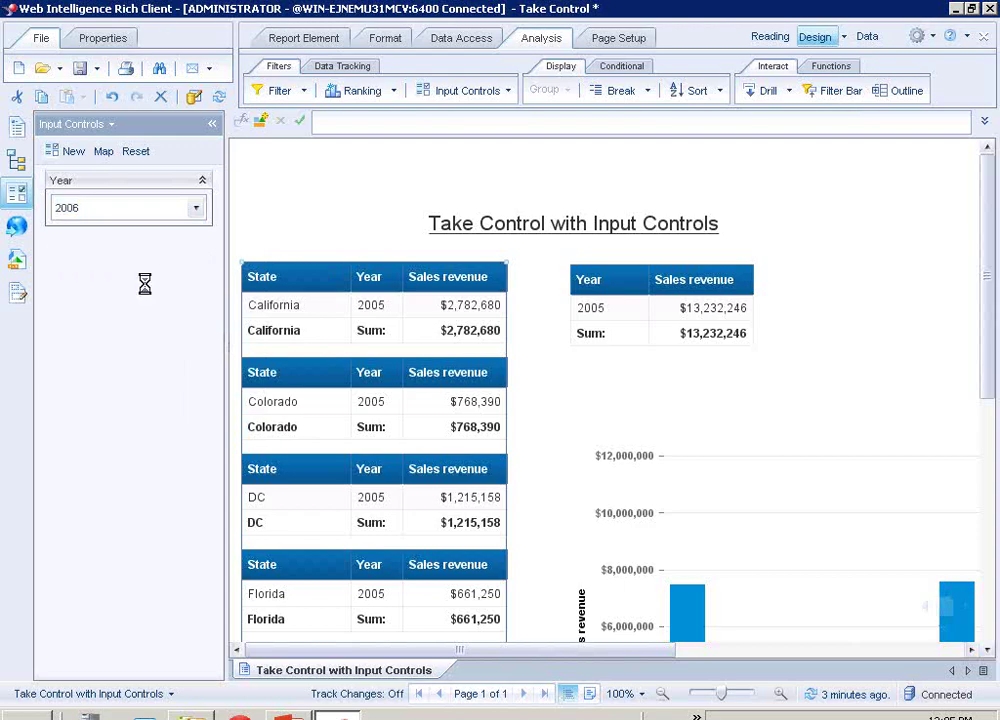
click(200, 210)
click(180, 229)
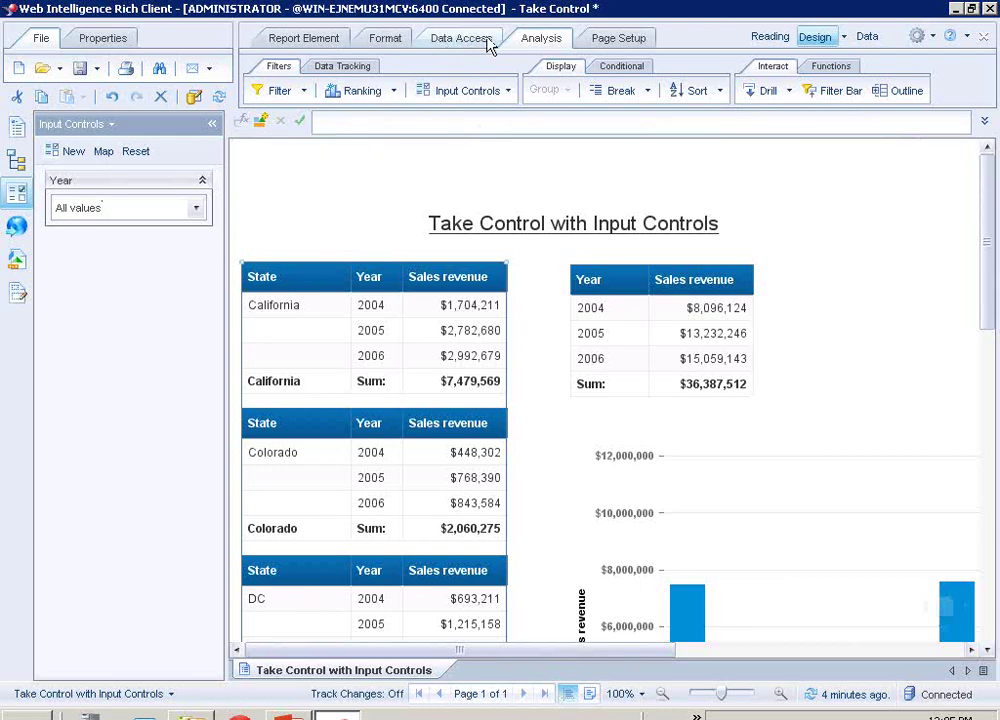
Define a new input control based on the State object and choose the multiple-value Check boxes type
click(510, 91)
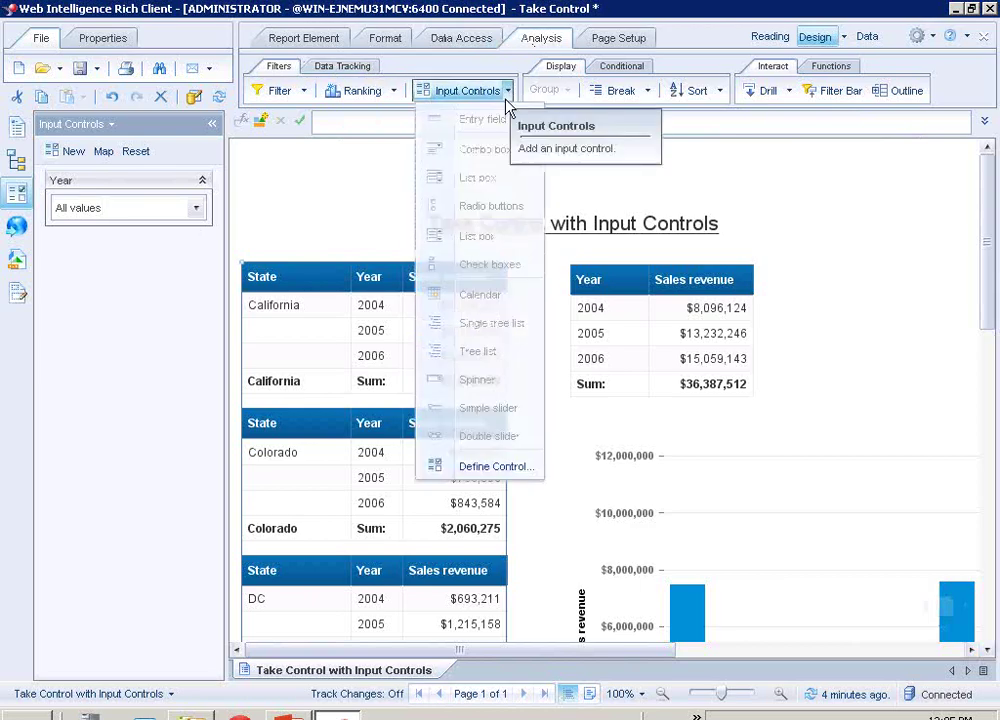
click(486, 468)
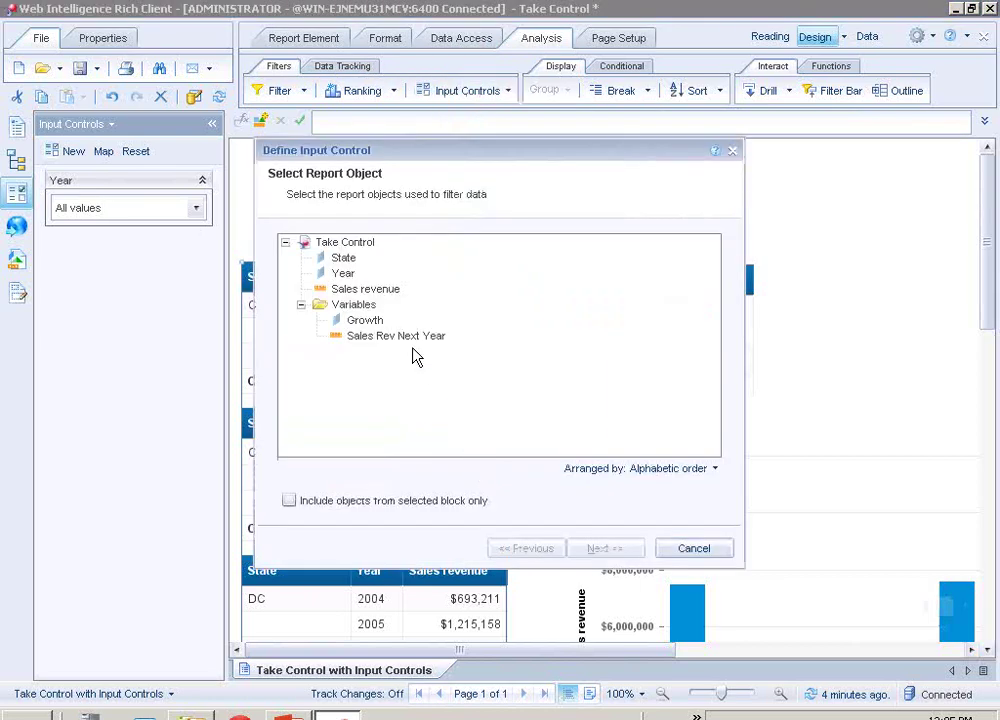
click(343, 259)
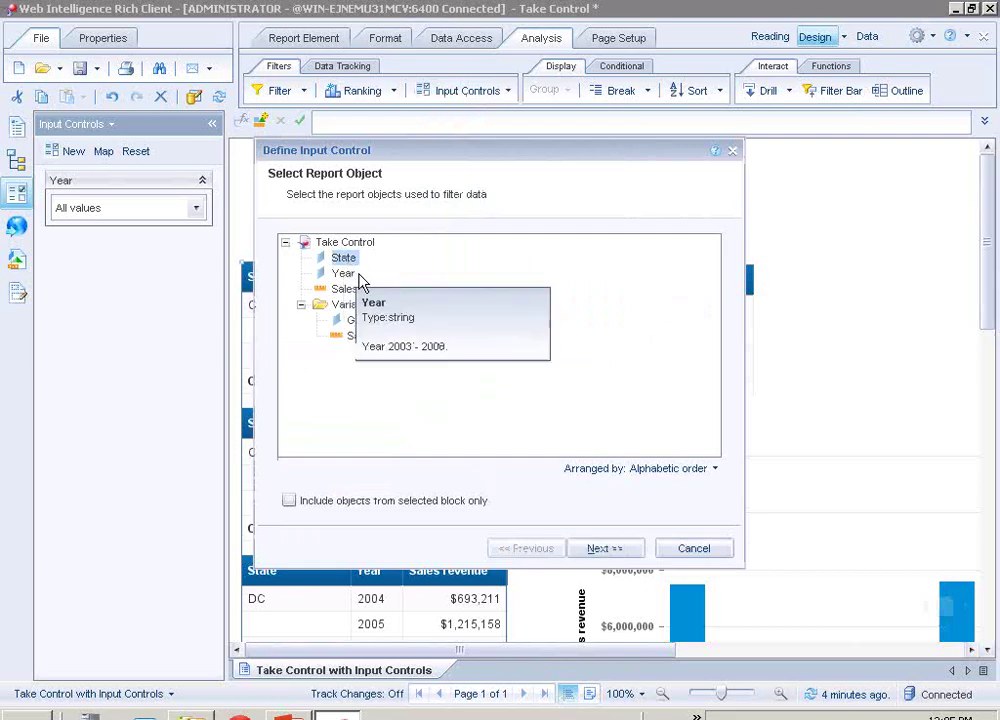
click(596, 549)
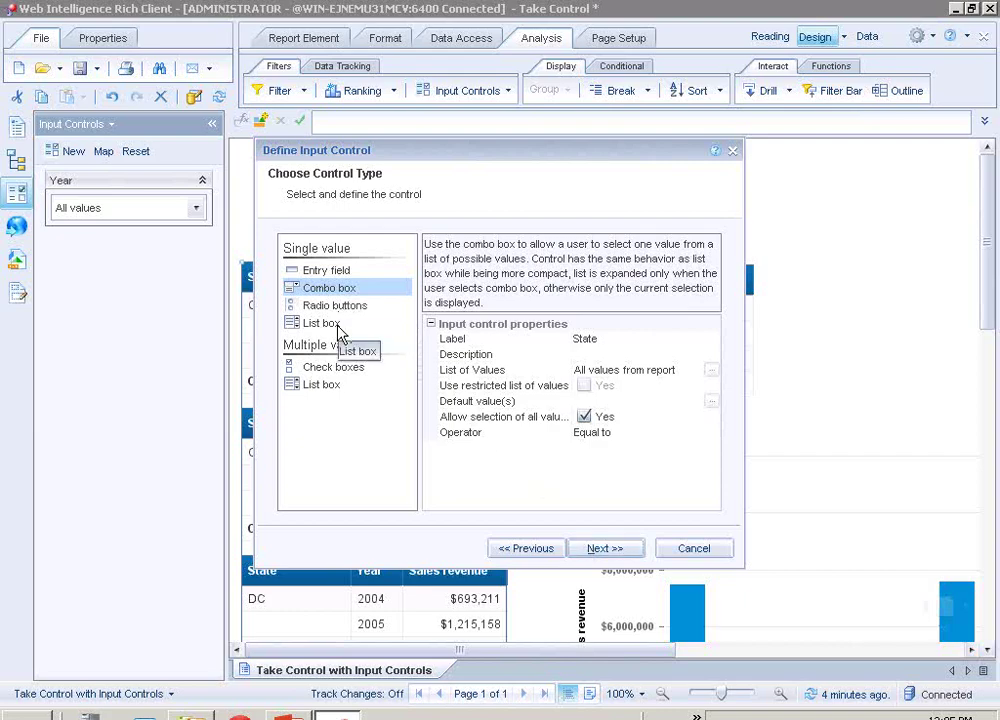
click(329, 371)
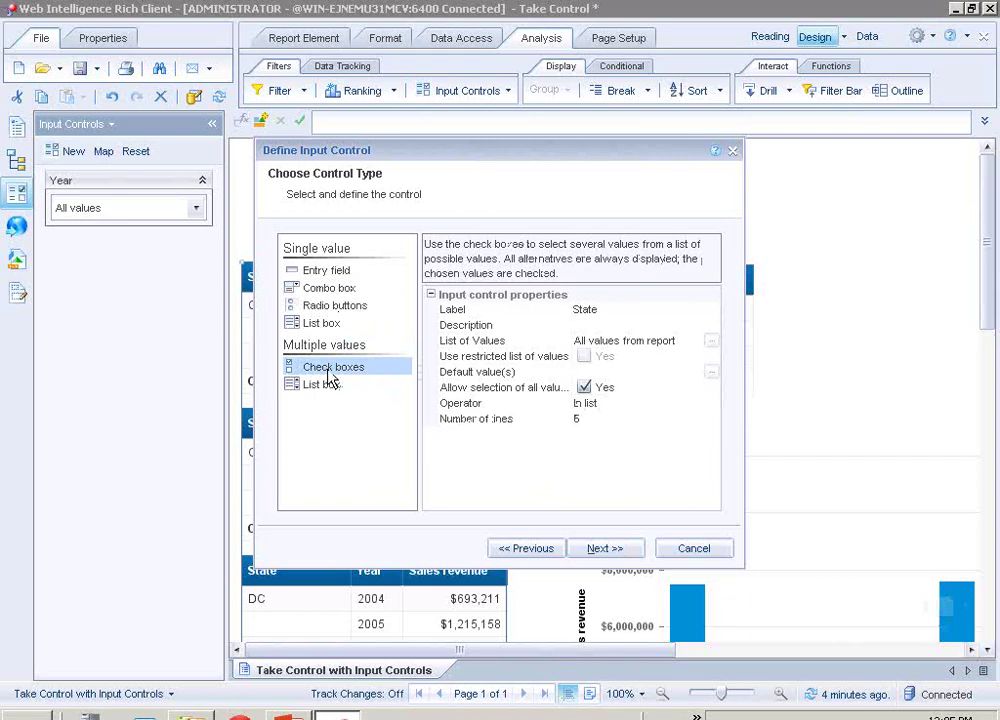
Disallow selection of all values for the State control and set its default values to California, New York and Texas
click(584, 388)
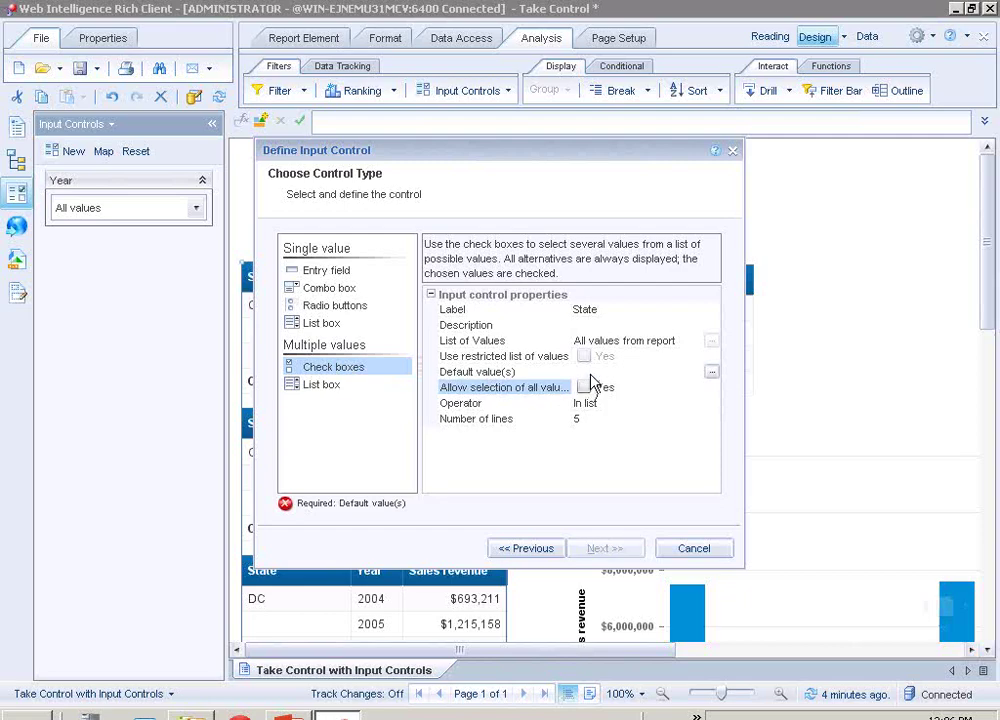
click(712, 374)
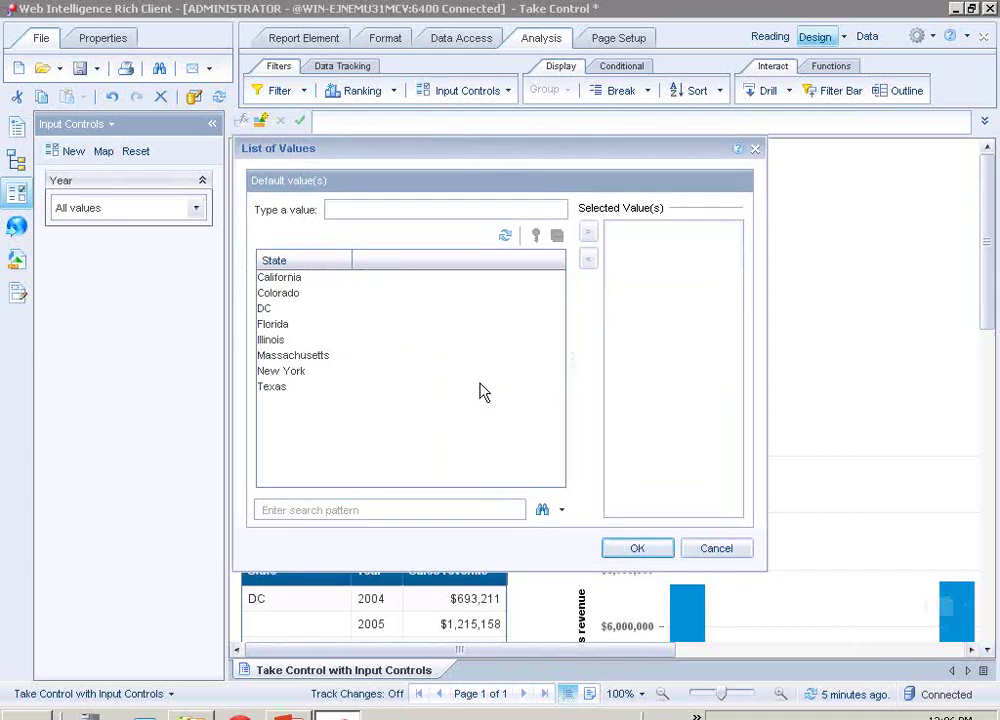
click(281, 279)
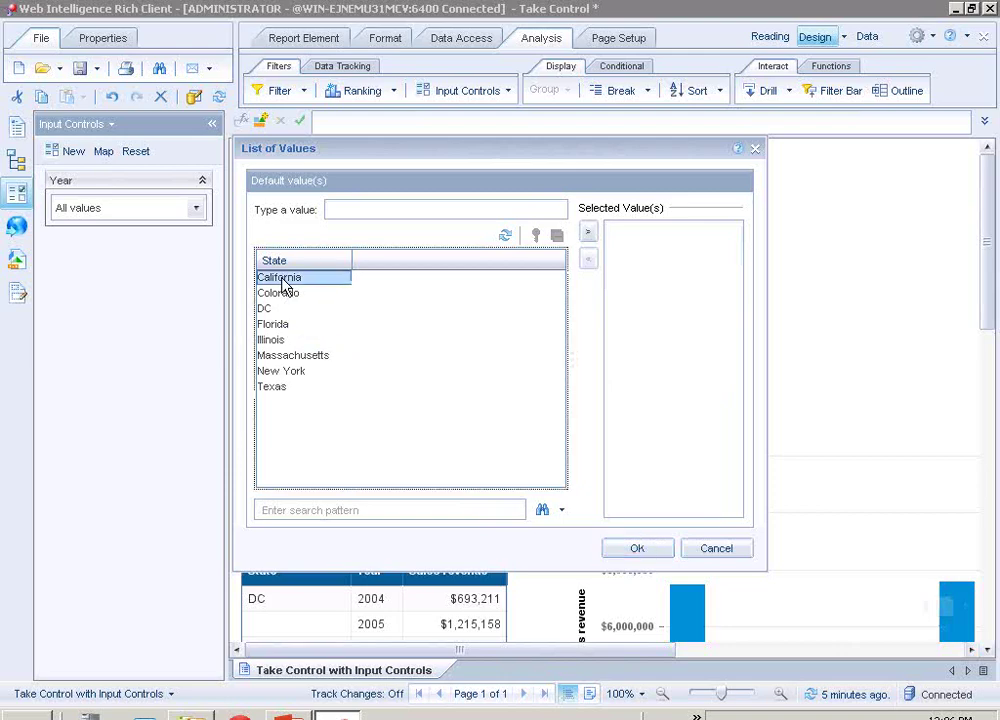
click(588, 234)
click(288, 372)
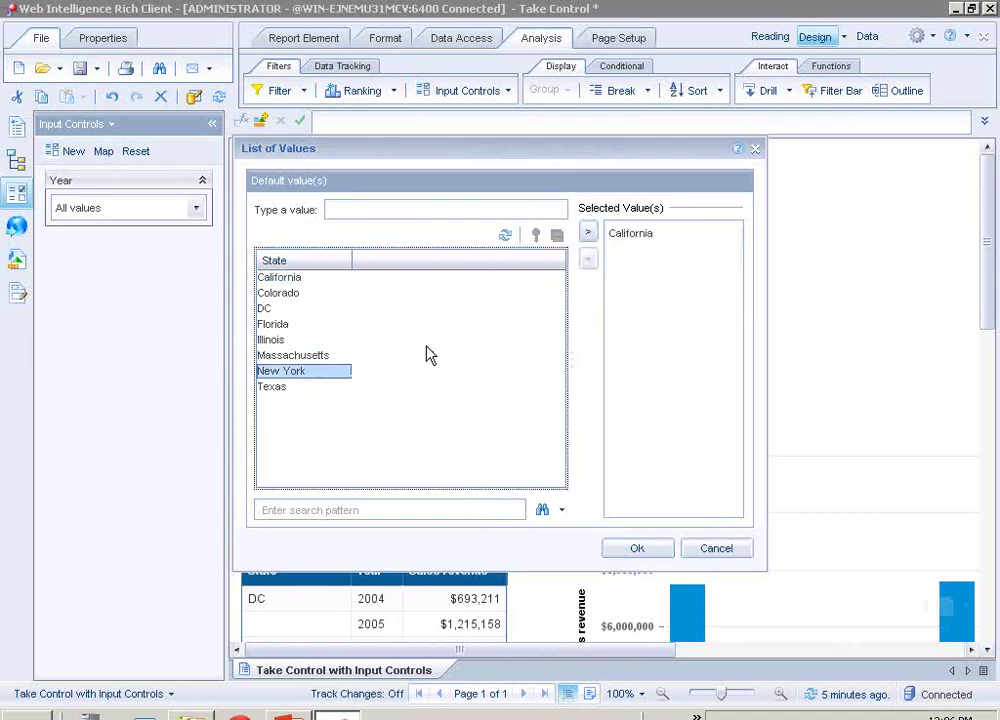
click(588, 234)
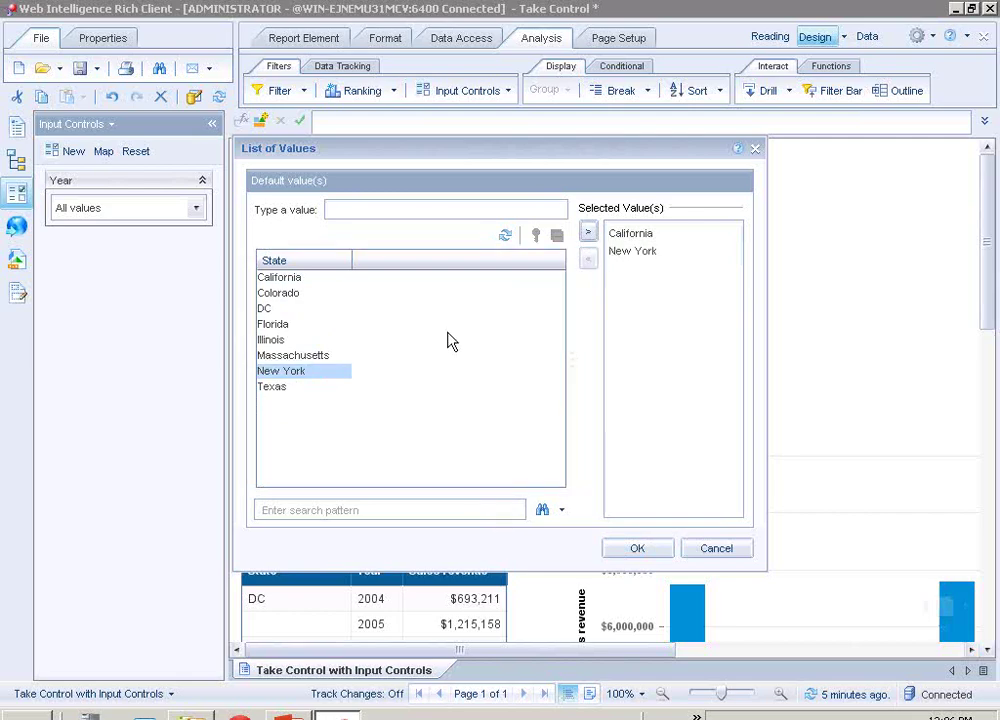
click(275, 390)
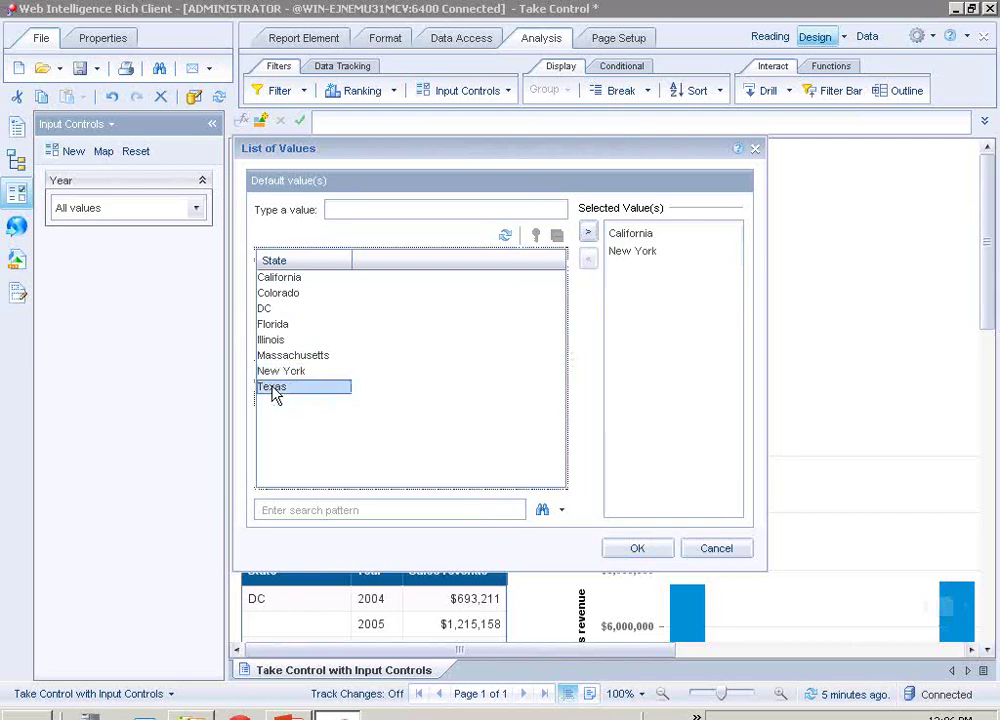
click(588, 236)
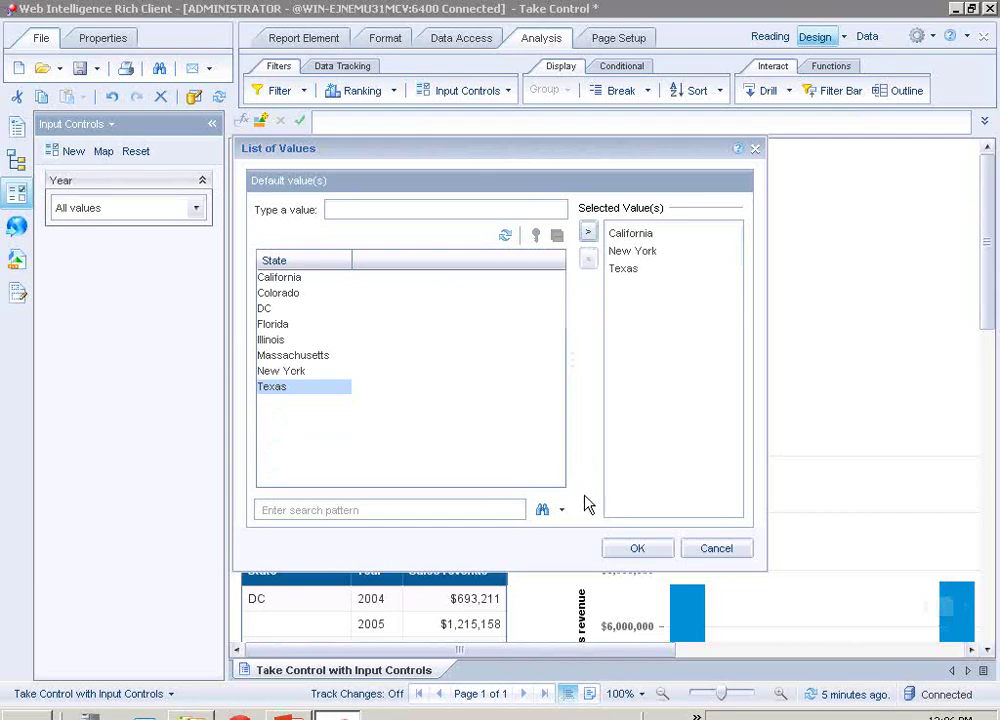
click(634, 549)
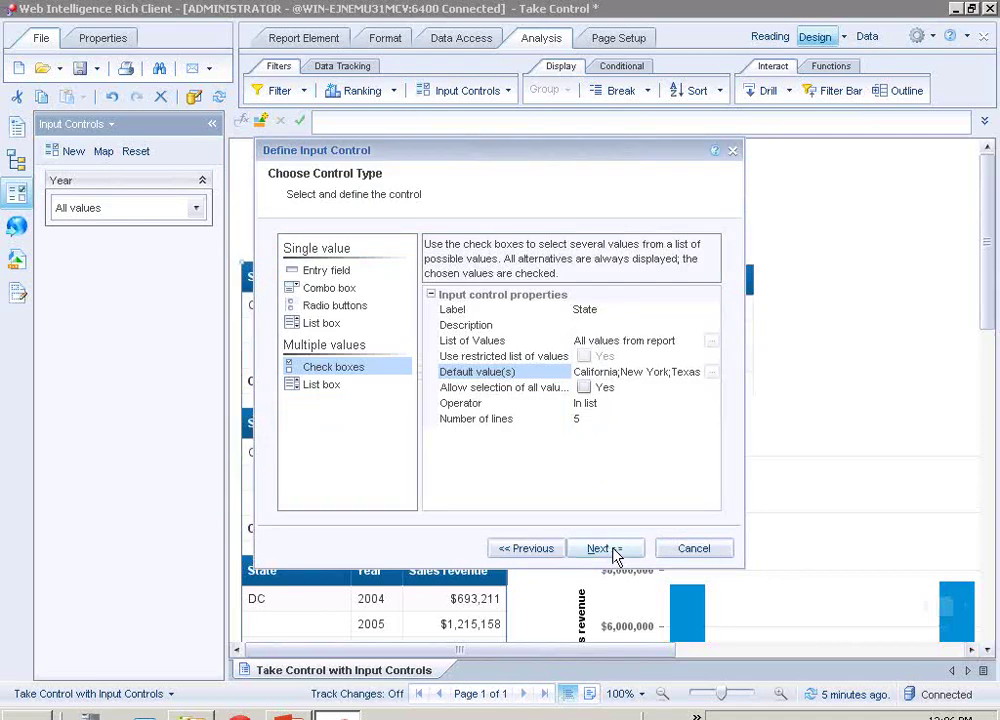
Assign the State control to the entire Page Body and finish creating it
click(604, 549)
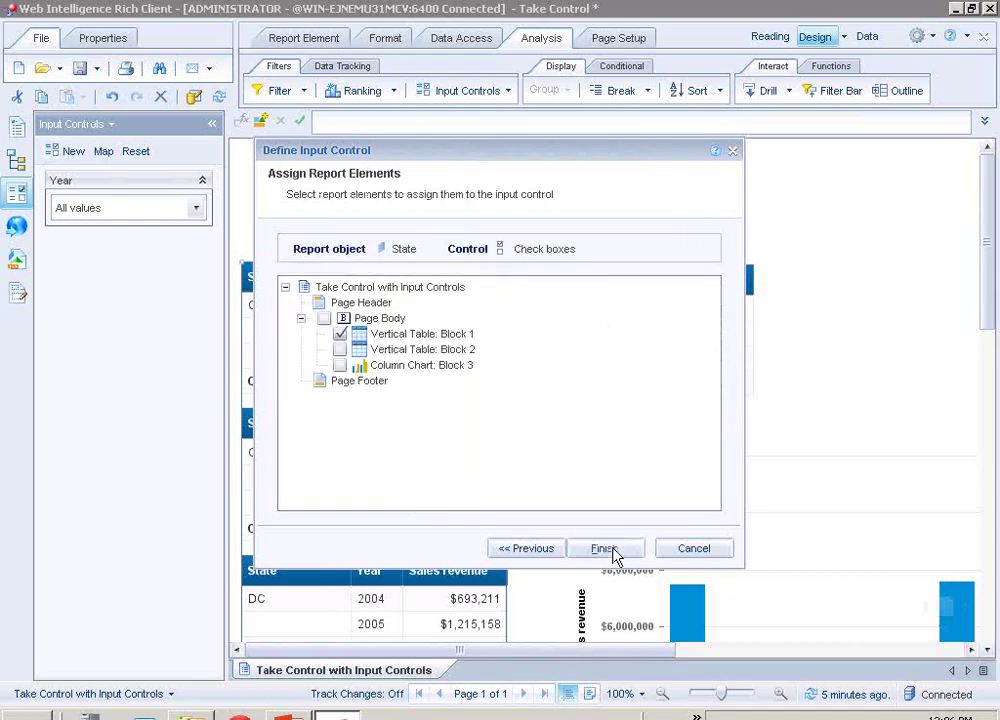
click(324, 320)
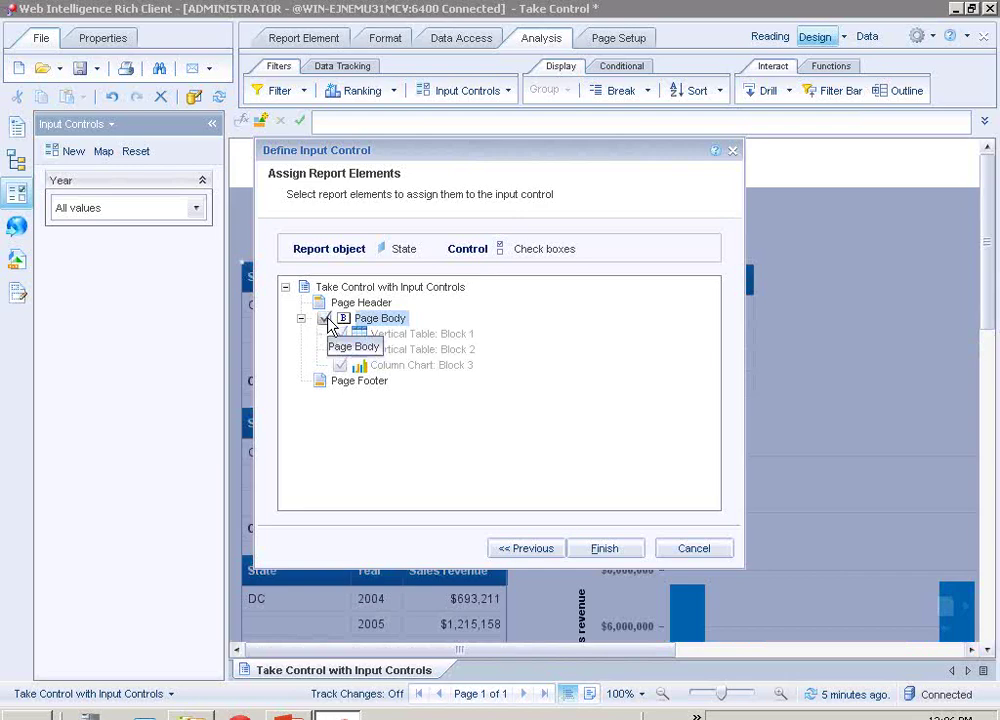
click(606, 549)
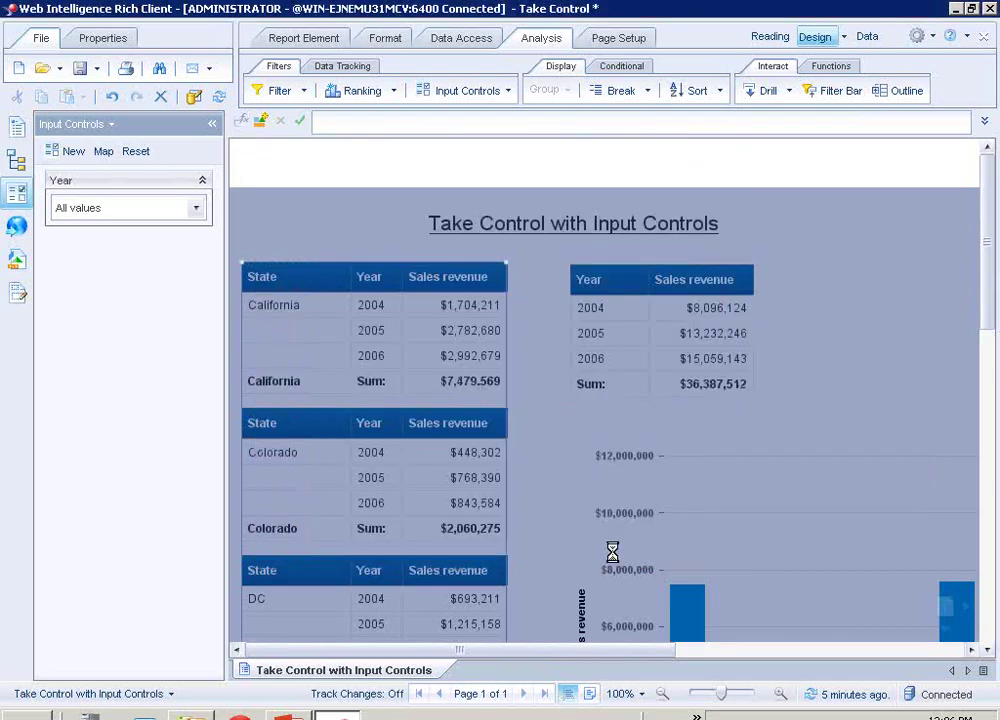
click(598, 553)
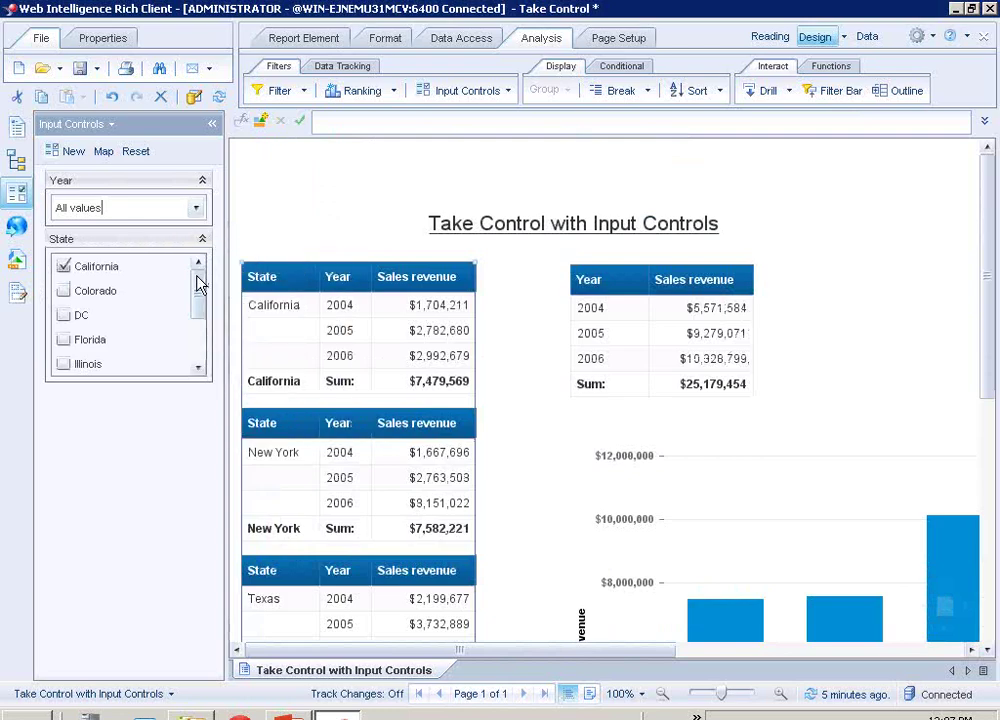
Examine the State check box list and the effect of its default selection on the tables and column chart
mouse_move(196, 283)
mouse_down()
mouse_move(198, 328)
mouse_move(196, 281)
mouse_up()
drag(991, 196, 997, 368)
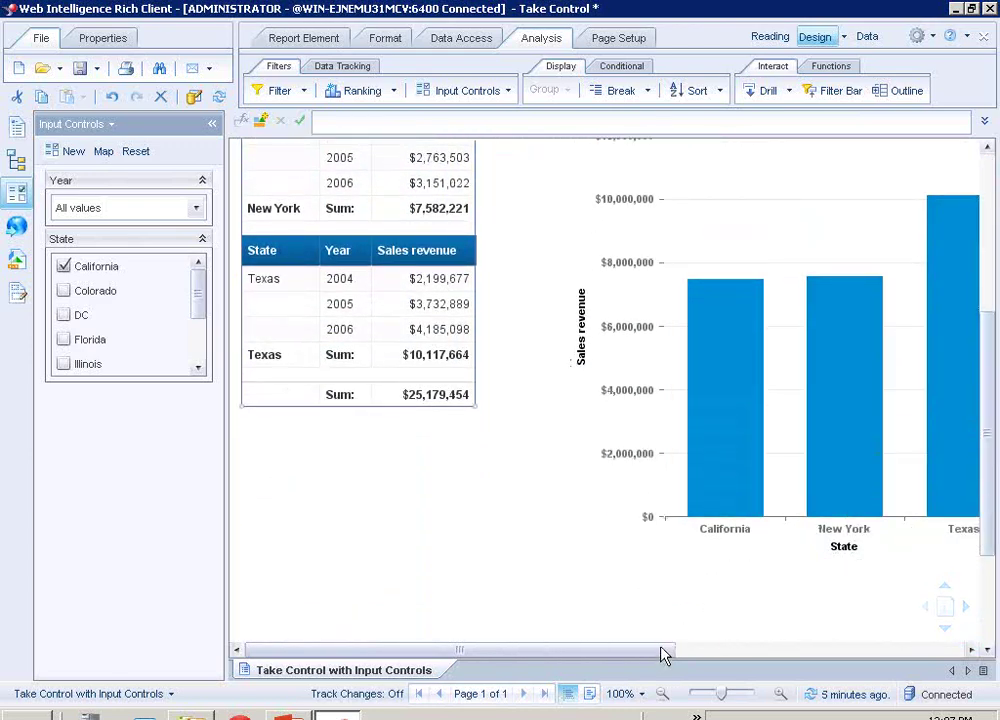
drag(652, 656, 569, 673)
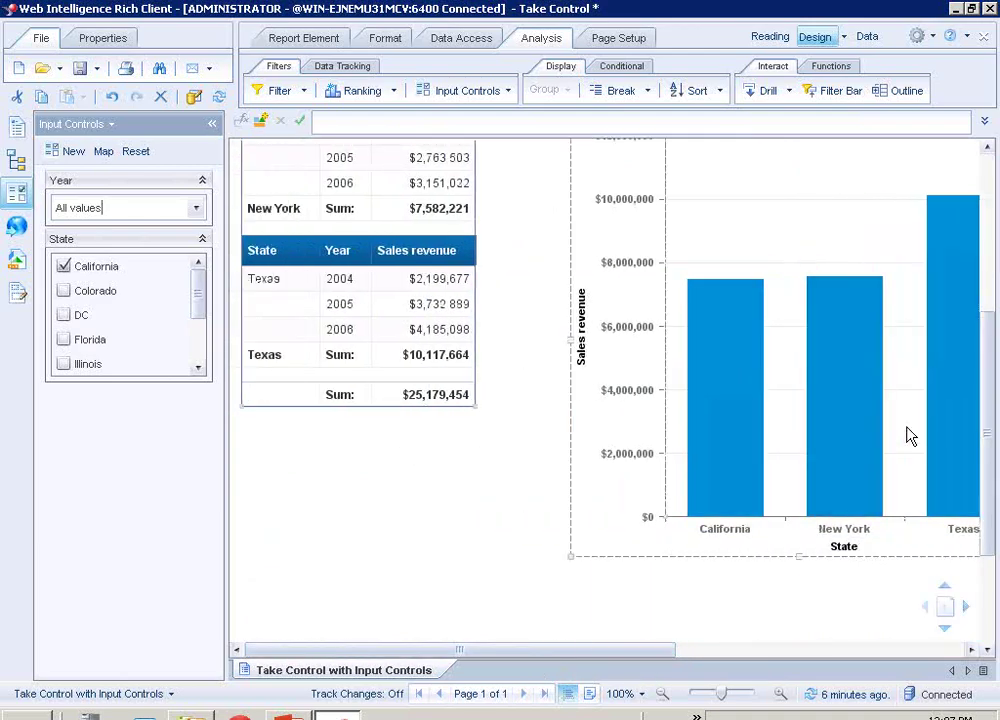
click(986, 180)
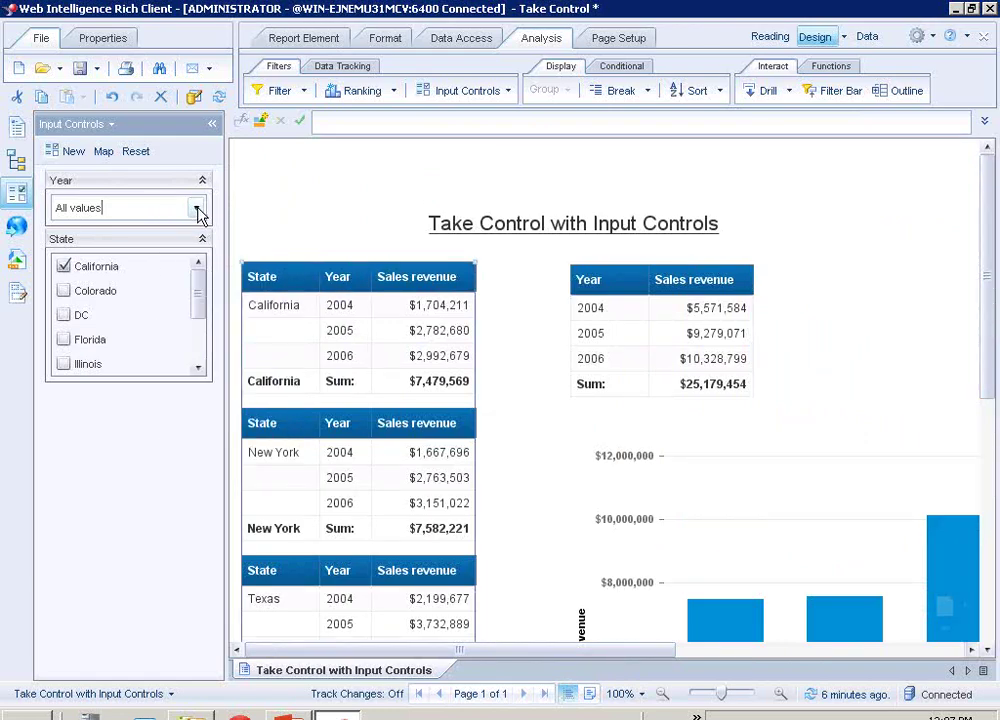
scroll(197, 295, down, 1)
drag(197, 300, 199, 263)
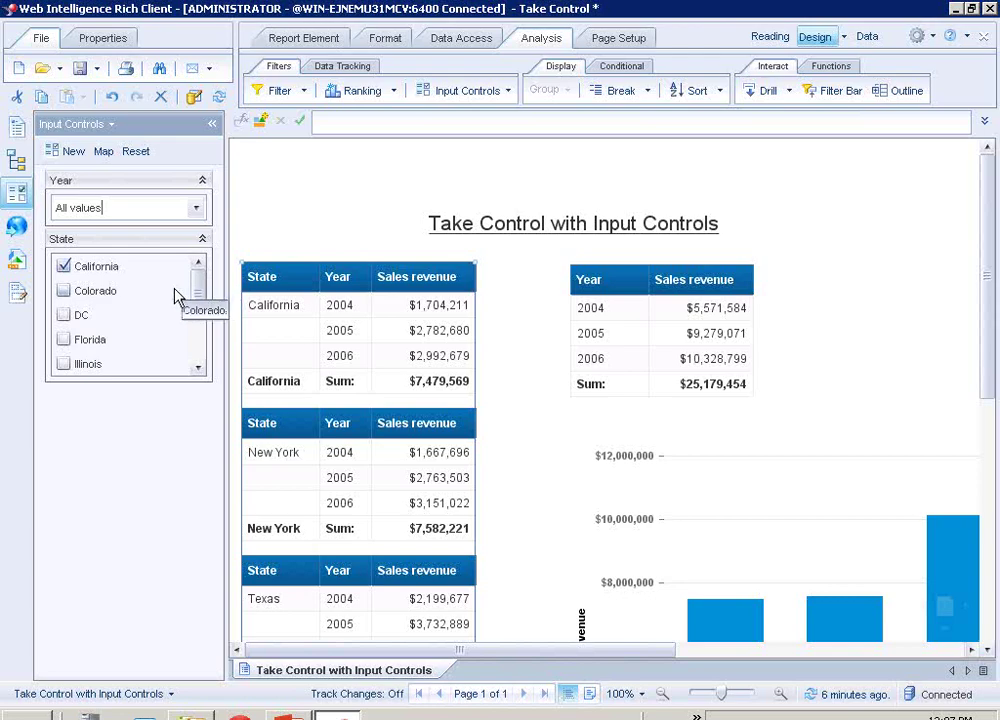
Add Colorado, DC, Florida, Illinois and Massachusetts to the State control's selection and review the report's tables and chart
click(63, 291)
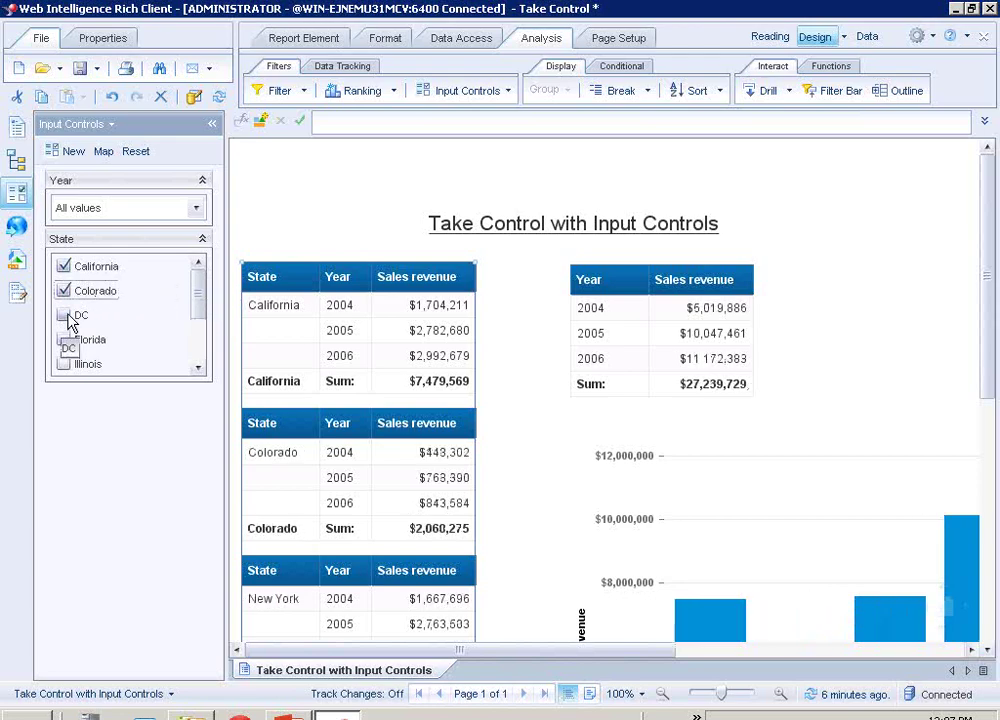
click(63, 316)
click(64, 341)
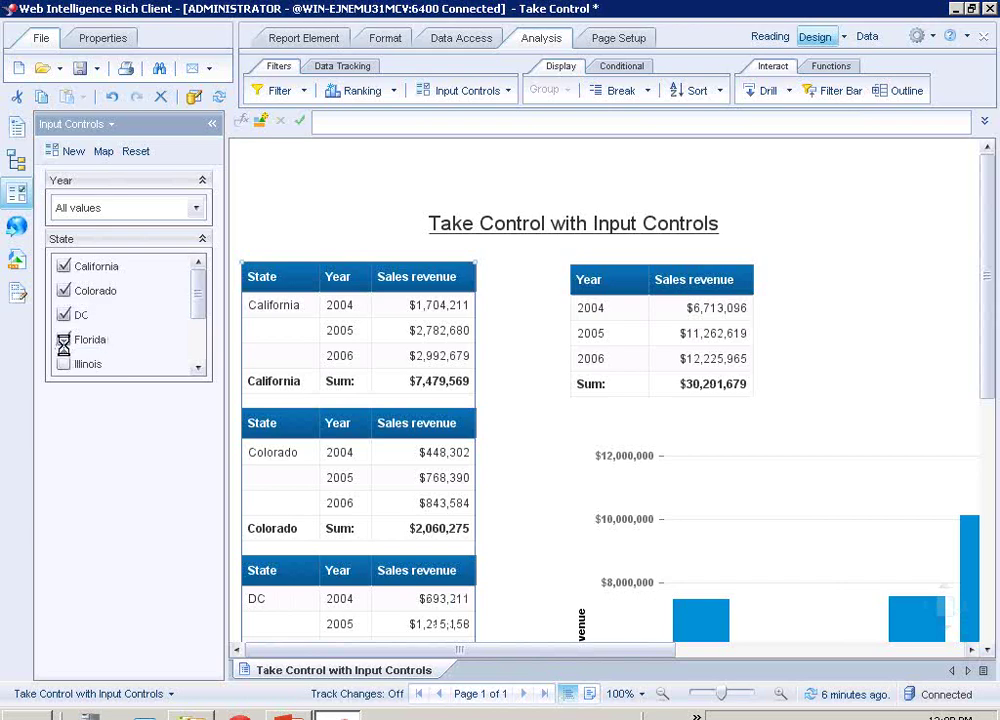
click(63, 365)
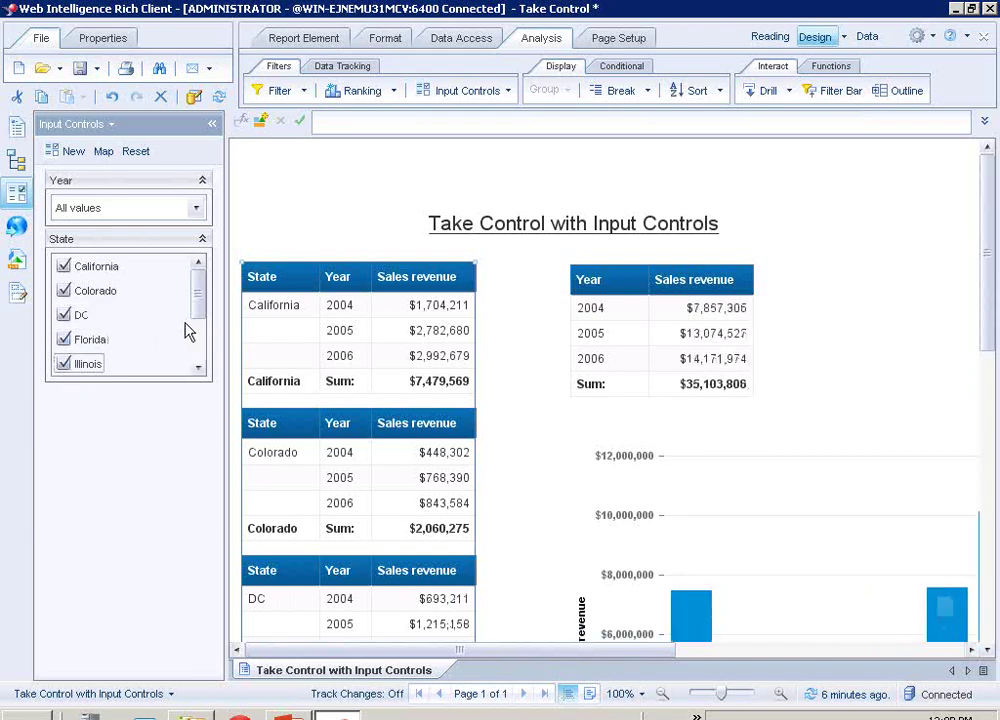
drag(201, 315, 201, 362)
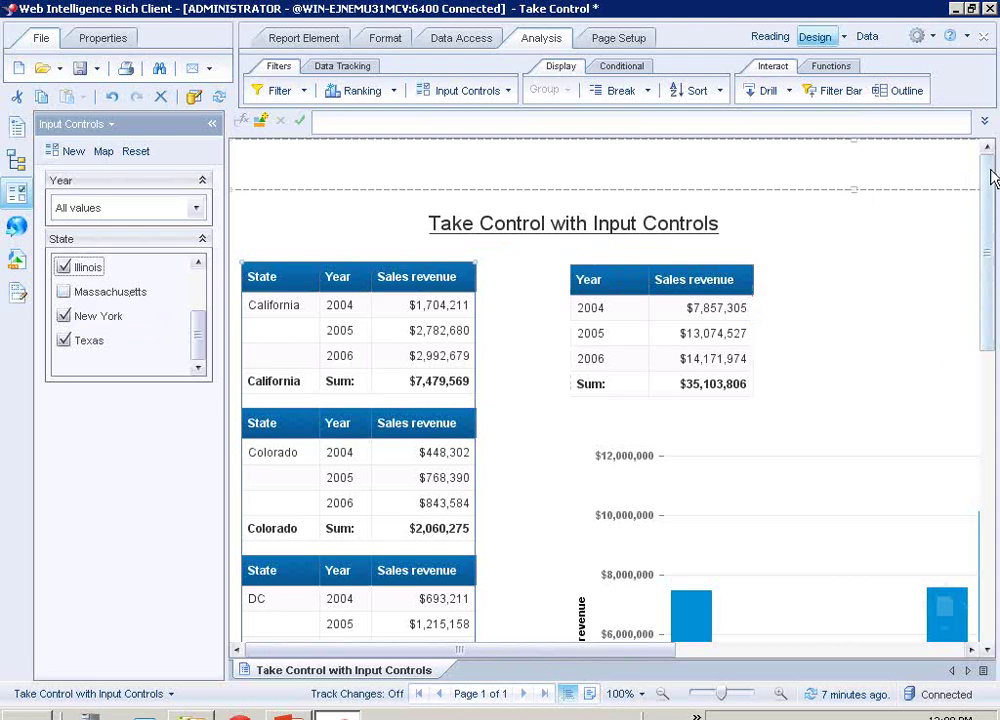
drag(993, 170, 969, 460)
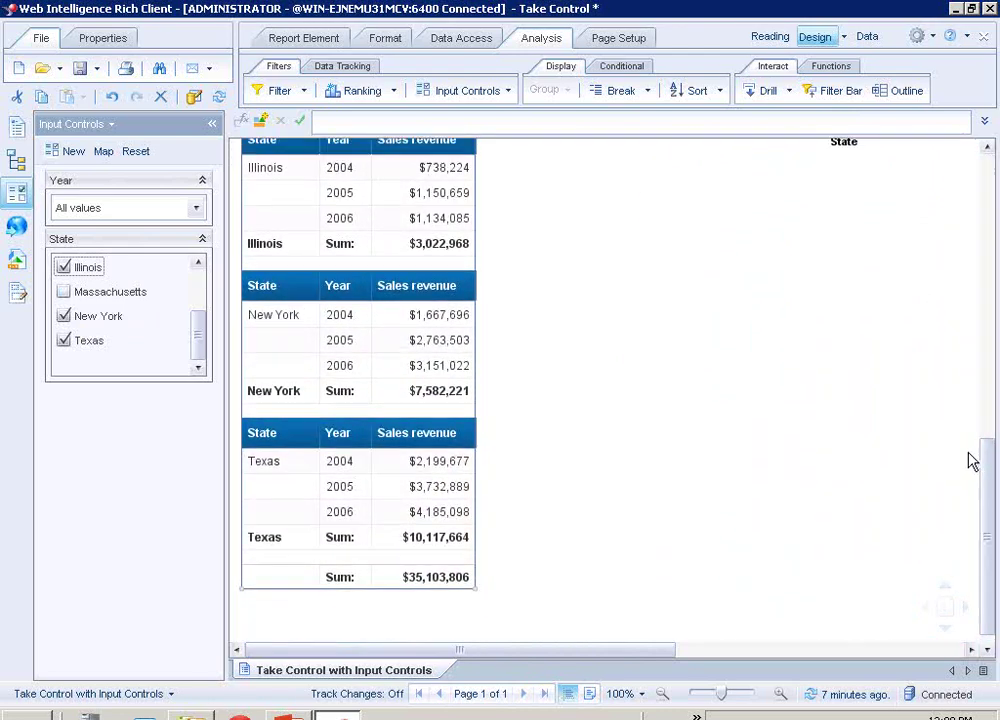
click(65, 293)
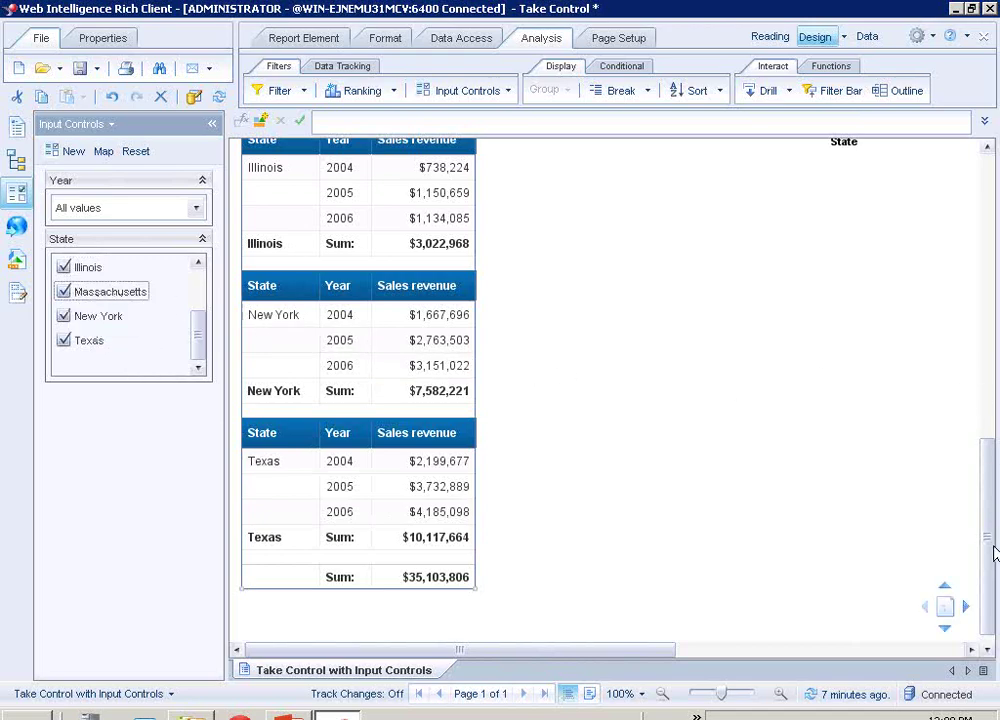
drag(993, 558, 993, 462)
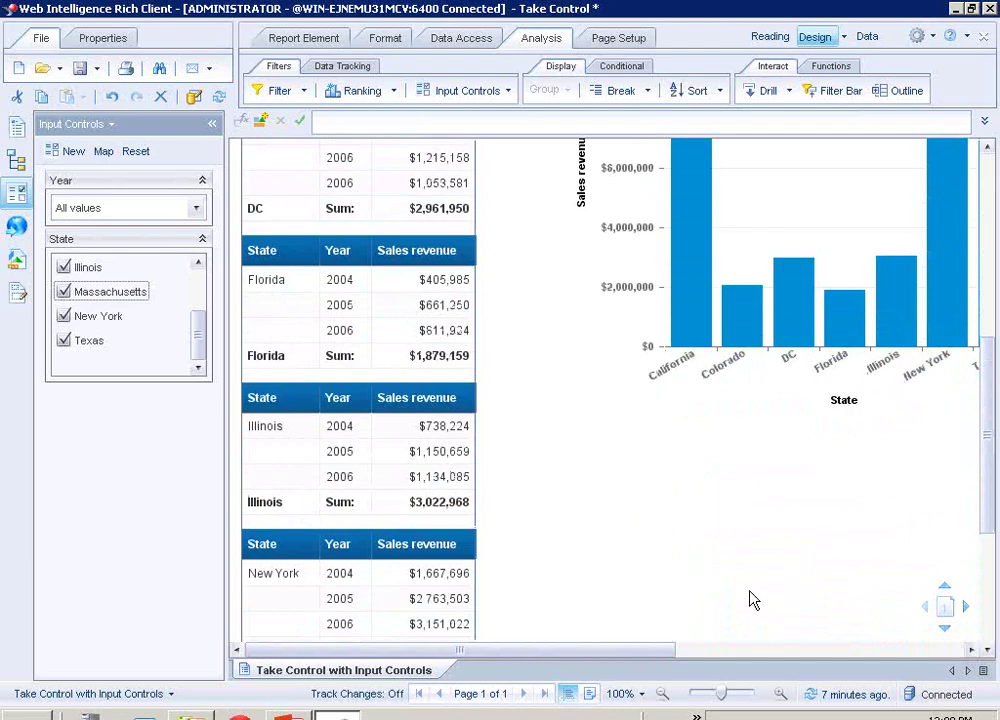
Clear Texas in the State control, review the state tables, reselect Texas and check the column chart
click(63, 340)
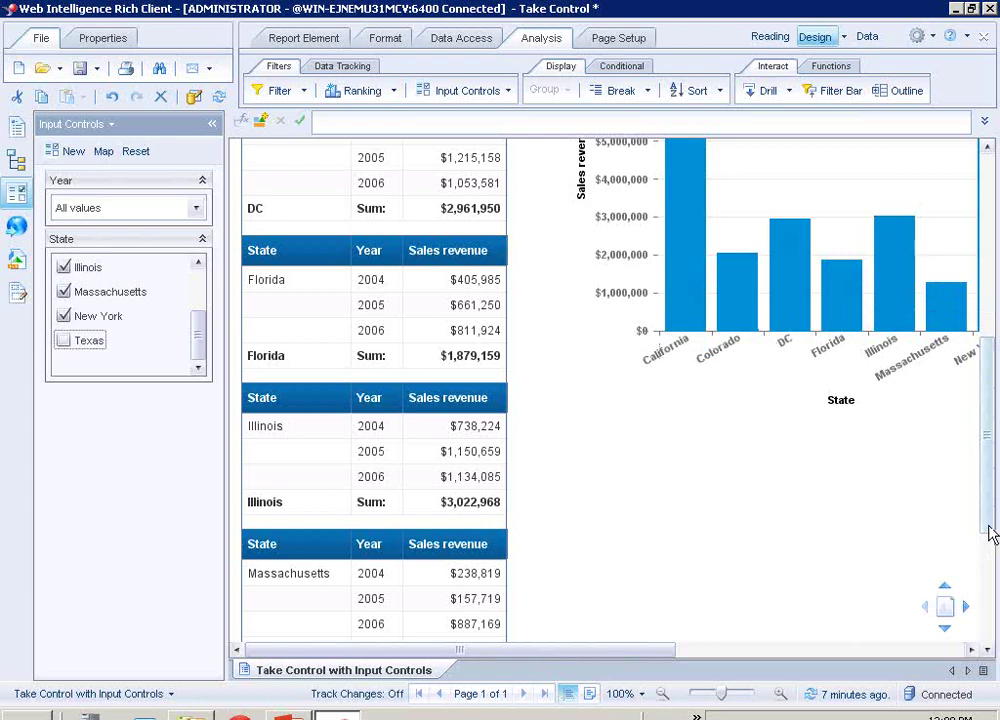
drag(989, 530, 969, 650)
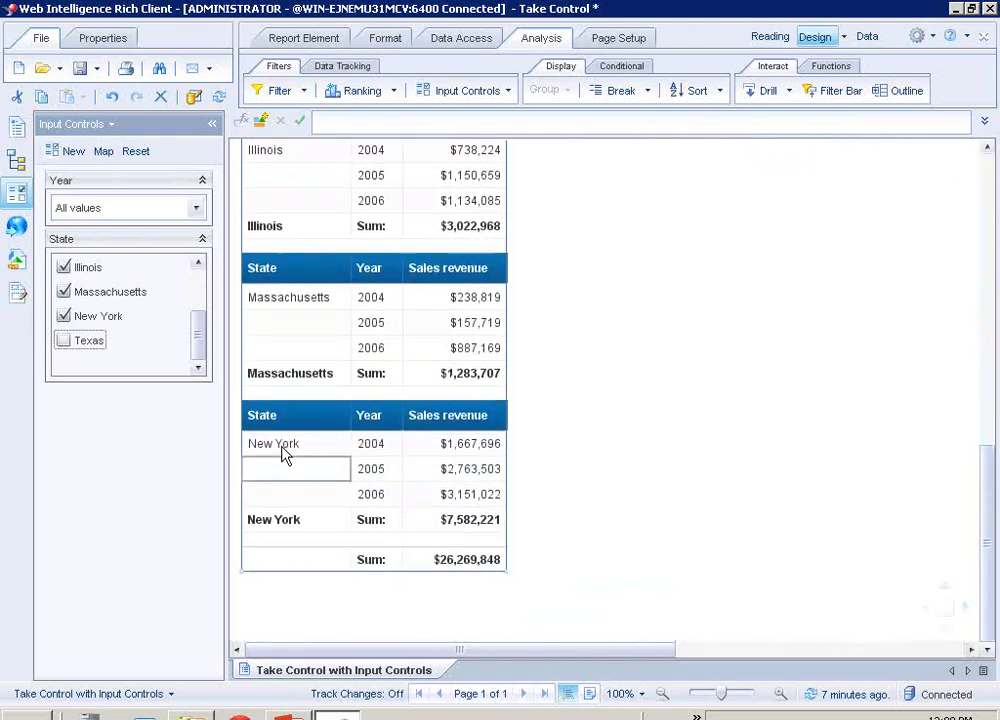
click(64, 342)
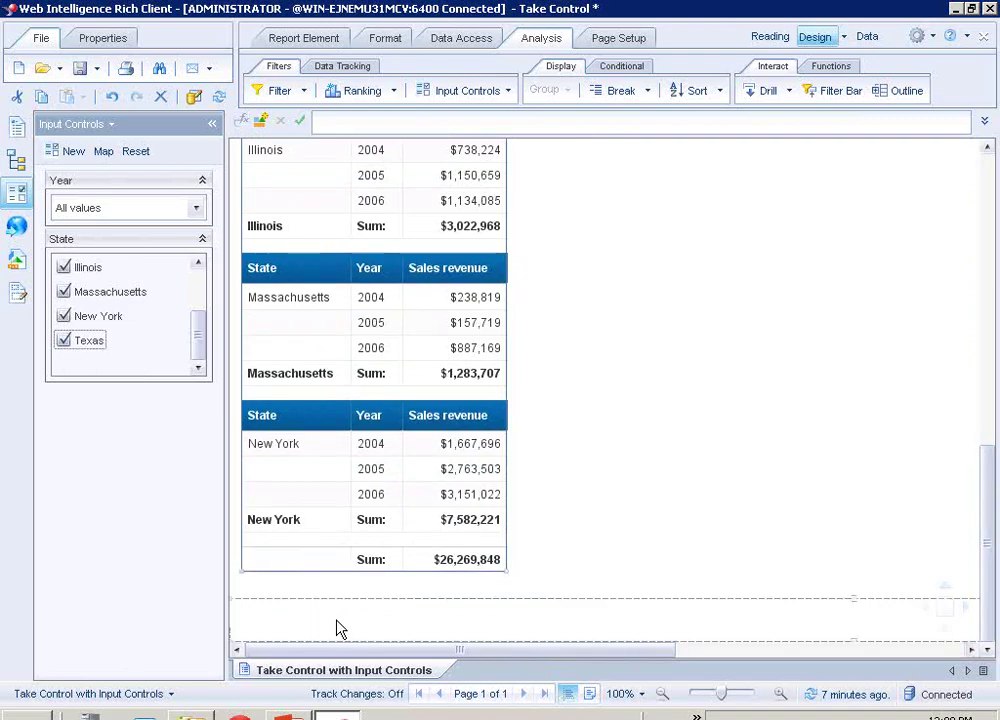
drag(475, 652, 710, 596)
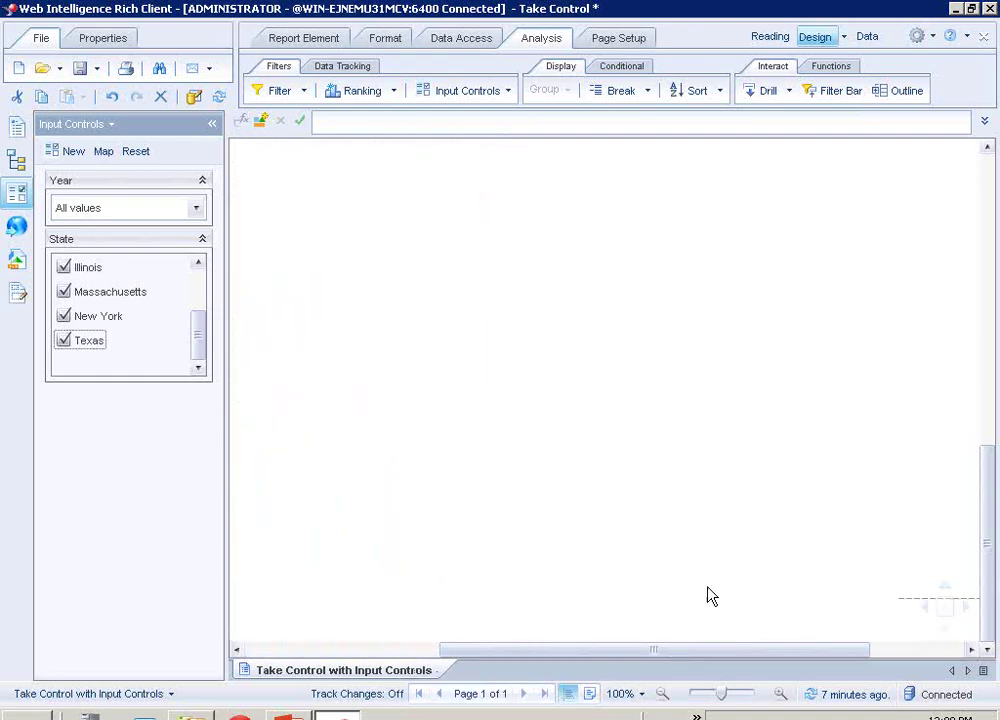
click(993, 183)
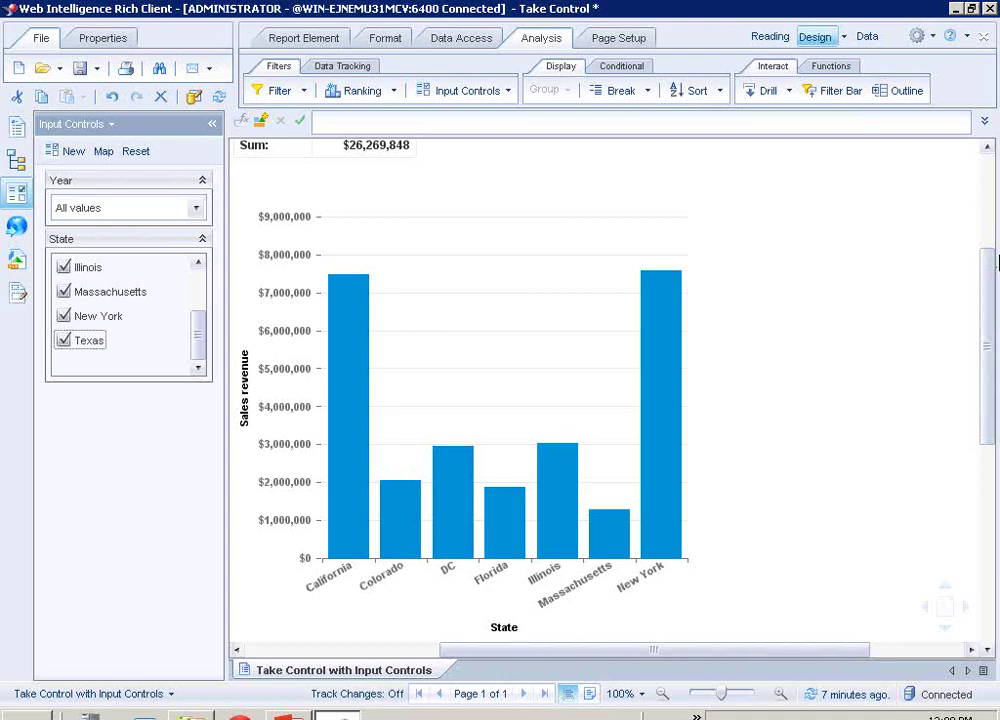
click(543, 325)
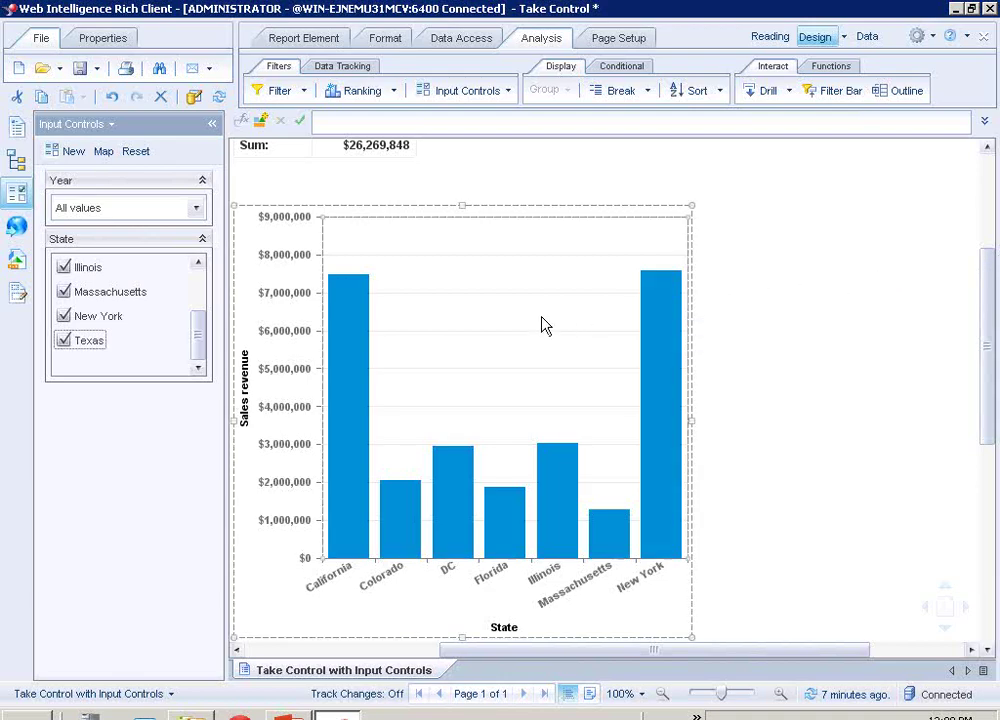
click(45, 567)
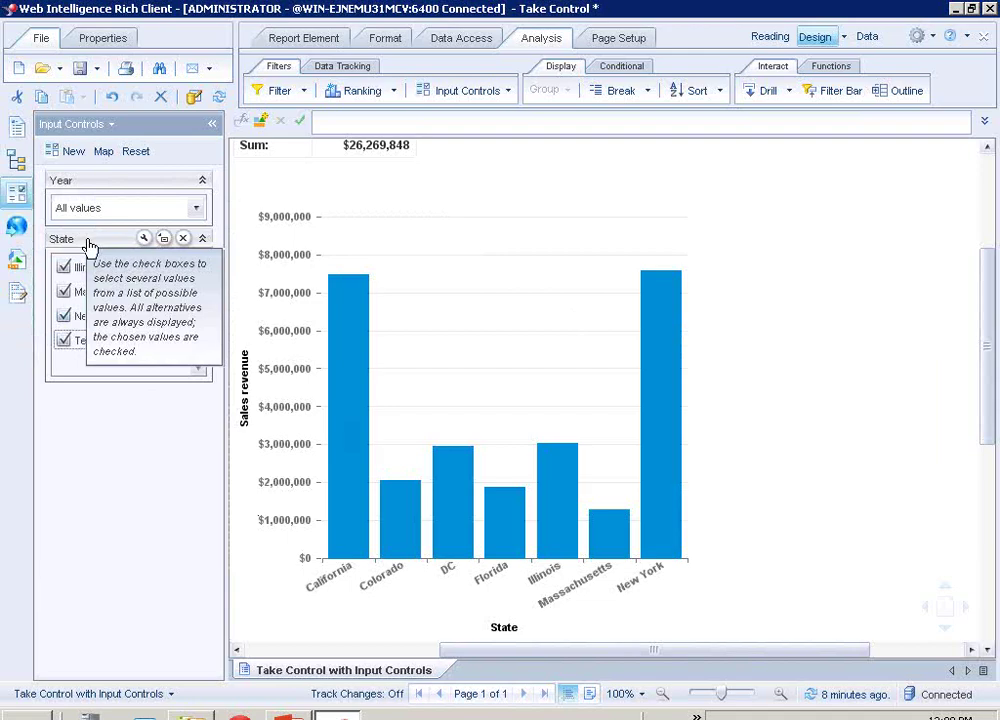
Review the State control's settings without changing them and highlight its dependencies in the report
click(145, 240)
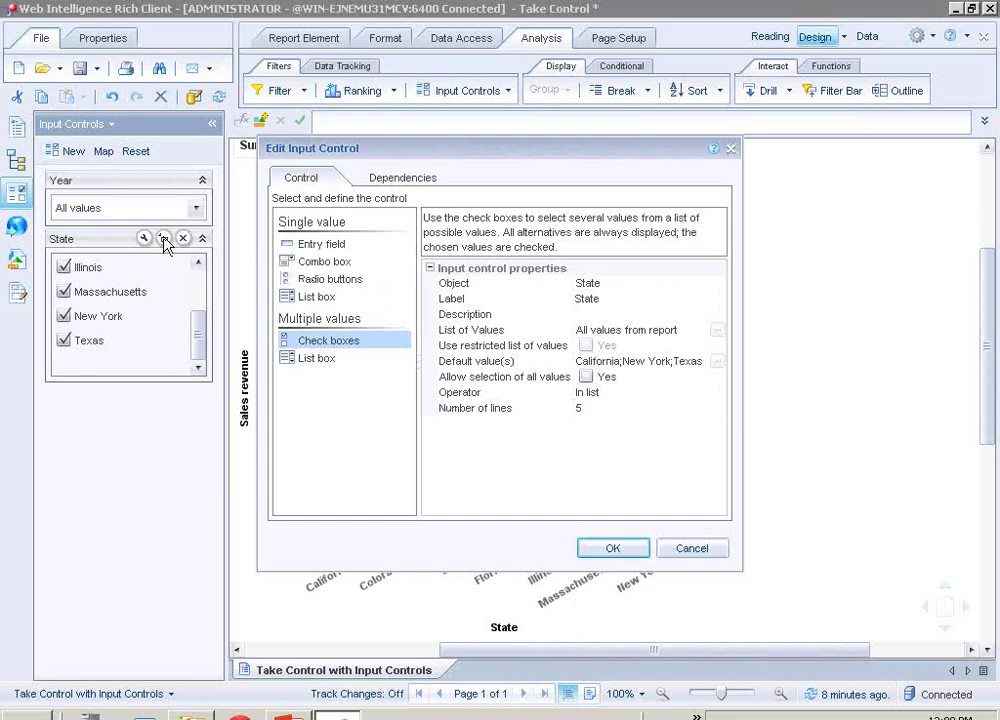
click(689, 550)
mouse_move(146, 250)
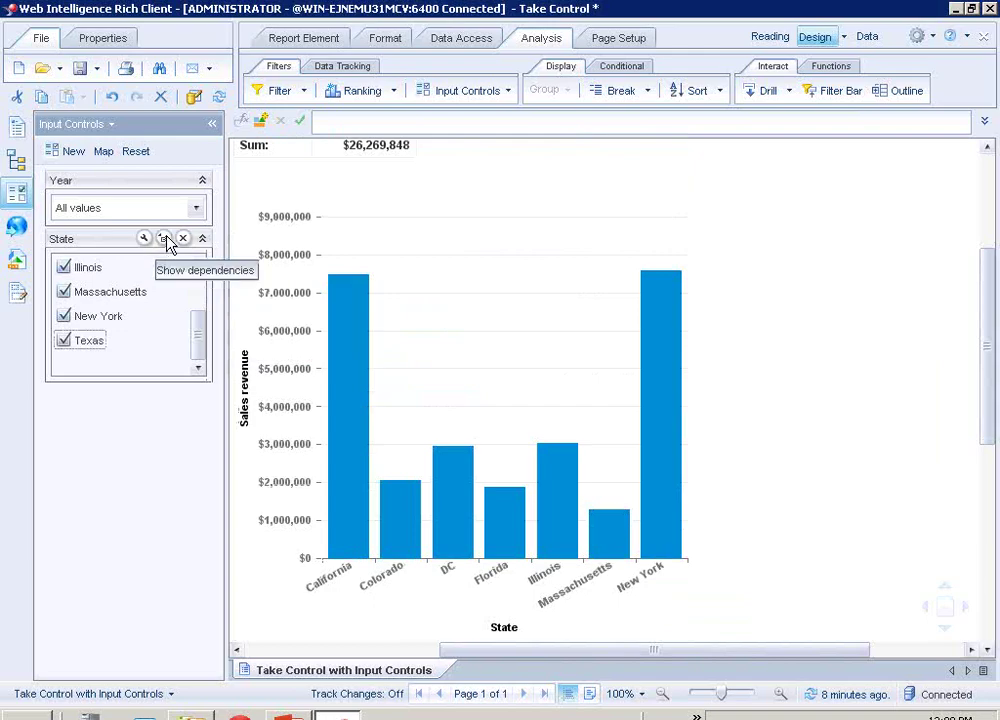
click(165, 240)
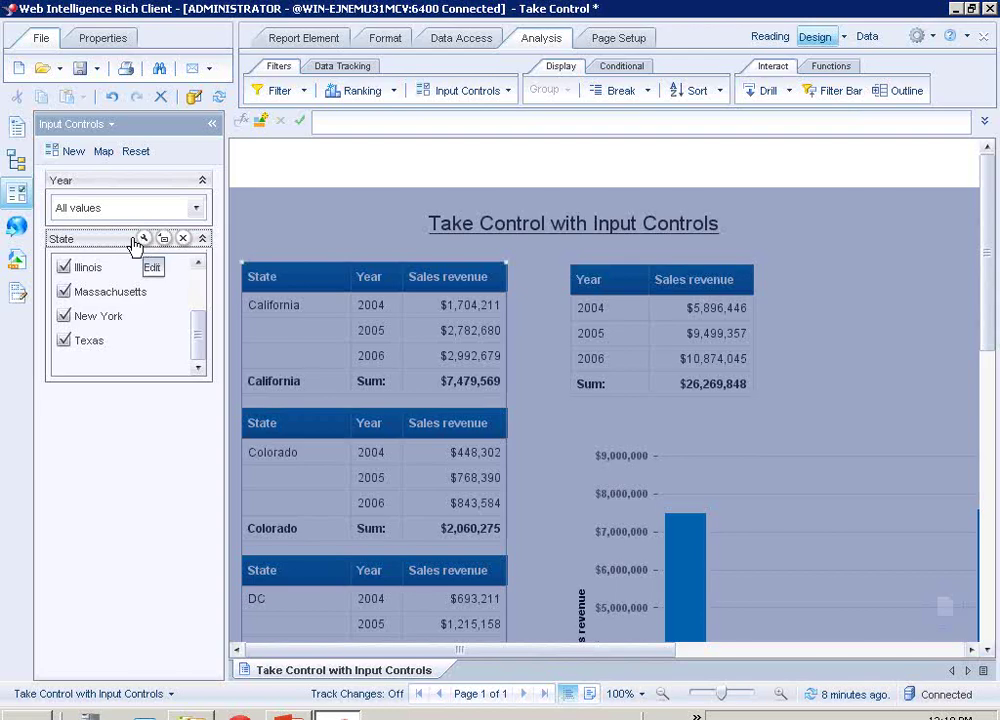
mouse_move(121, 189)
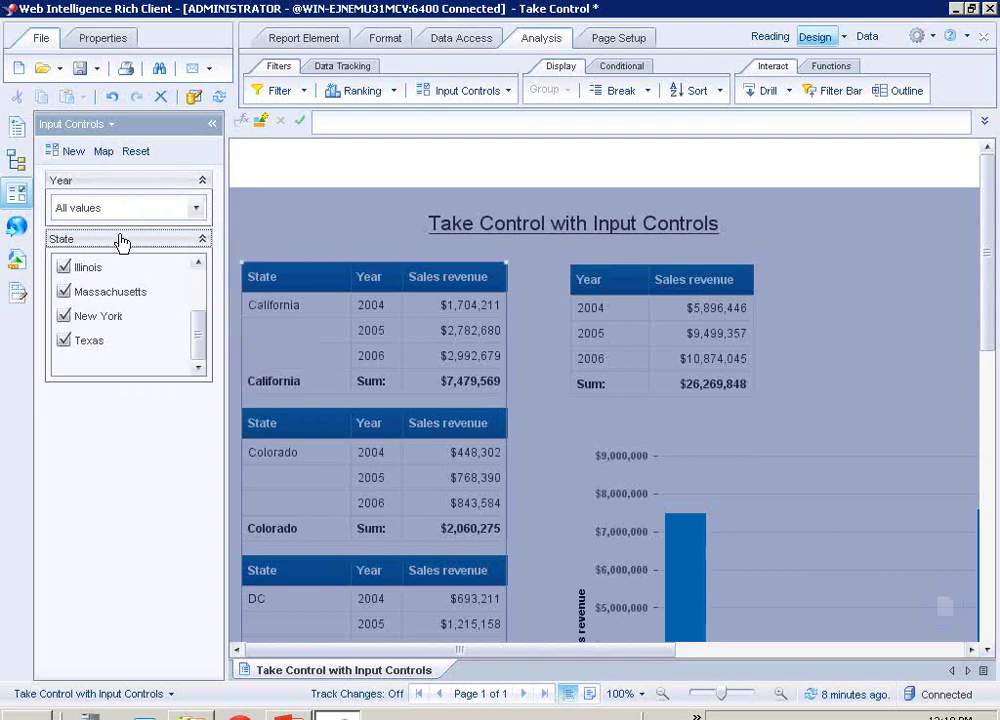
mouse_move(121, 246)
click(323, 180)
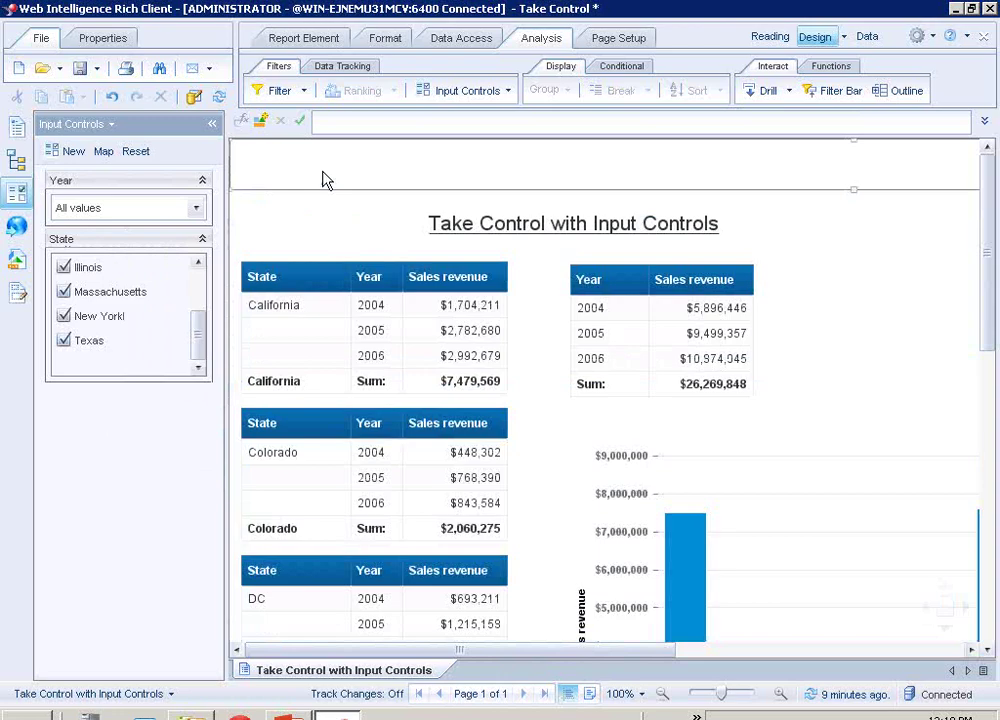
Review the definition and formula of the Growth variable and accept it unchanged
click(18, 262)
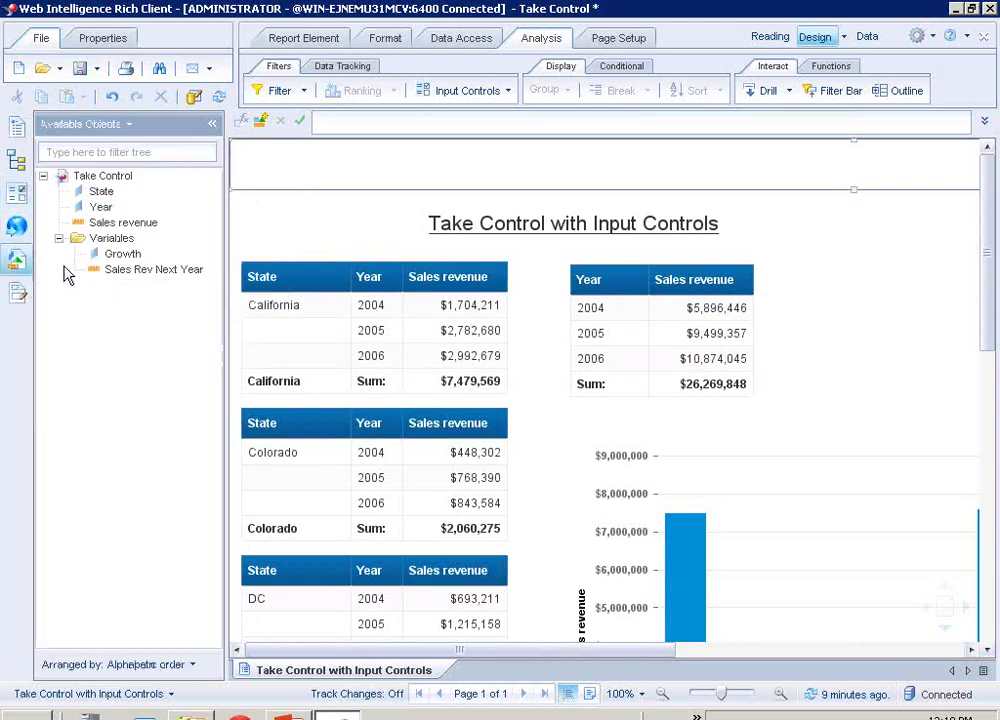
click(284, 341)
click(118, 259)
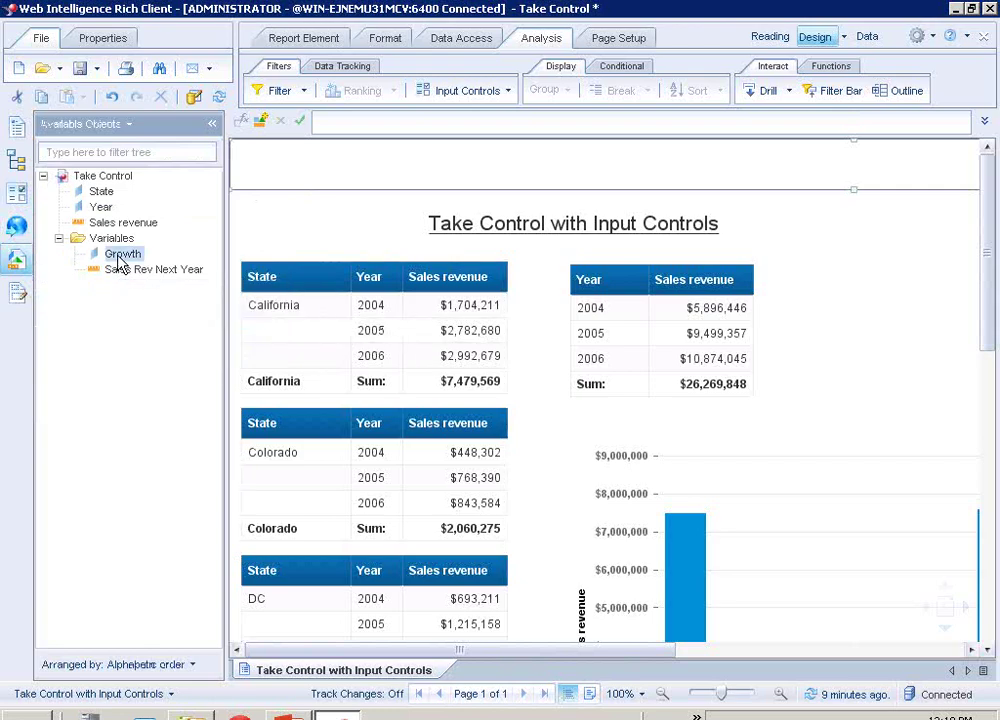
right_click(118, 262)
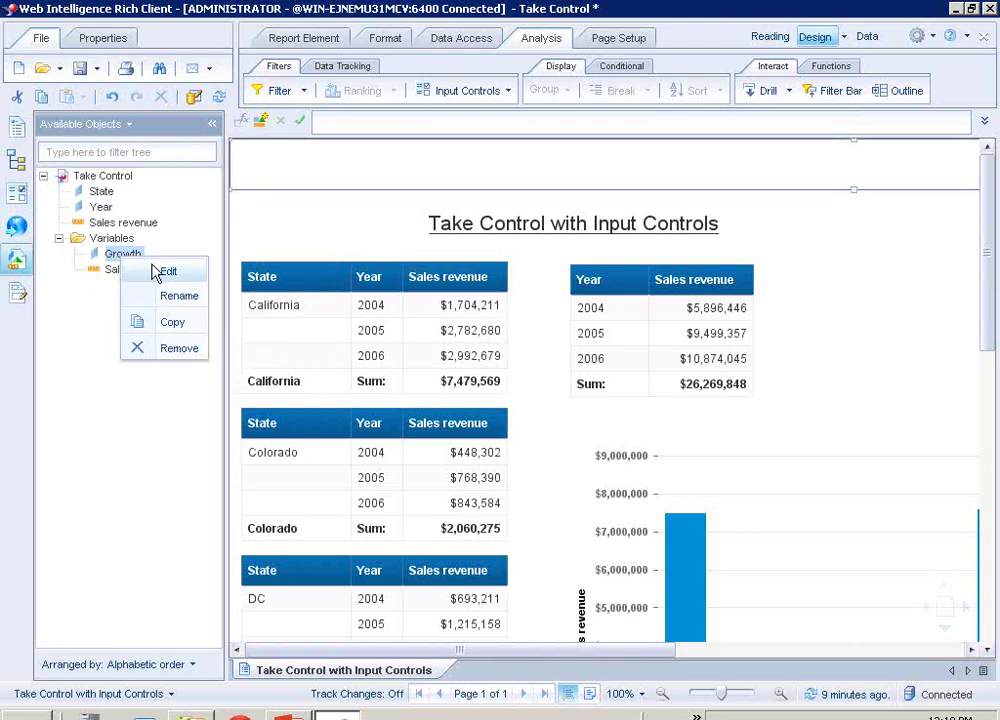
click(158, 272)
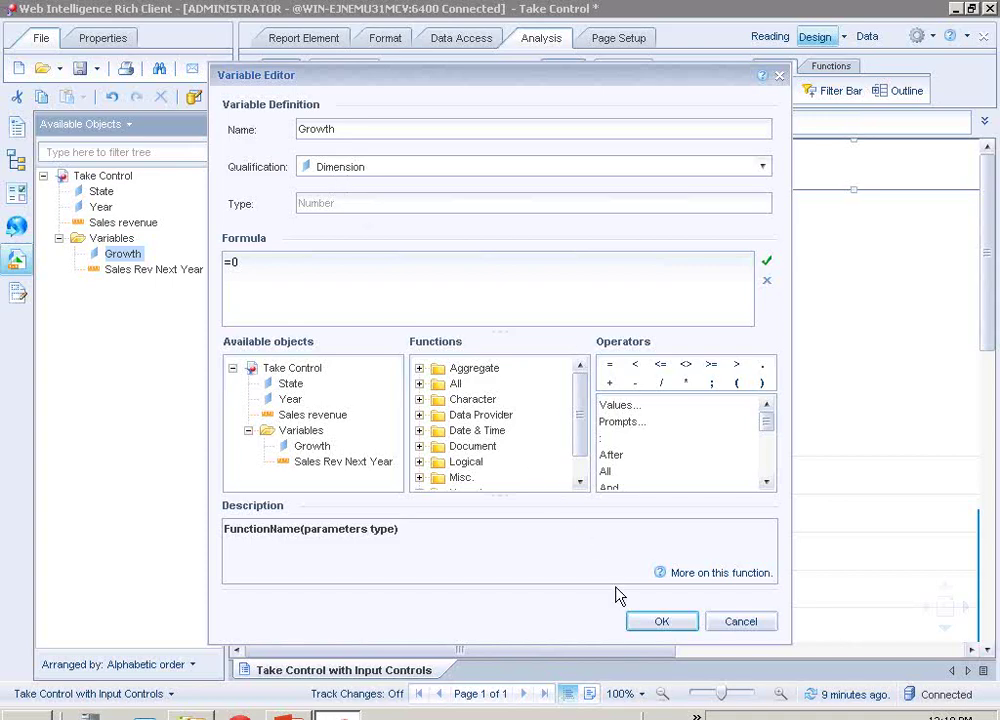
click(640, 622)
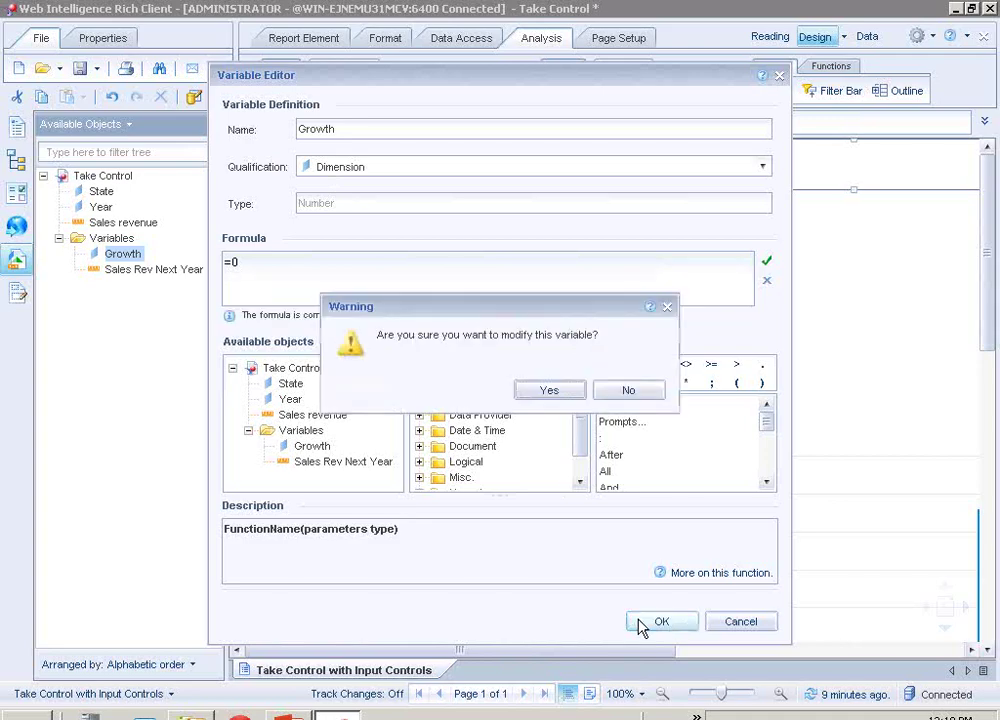
click(558, 394)
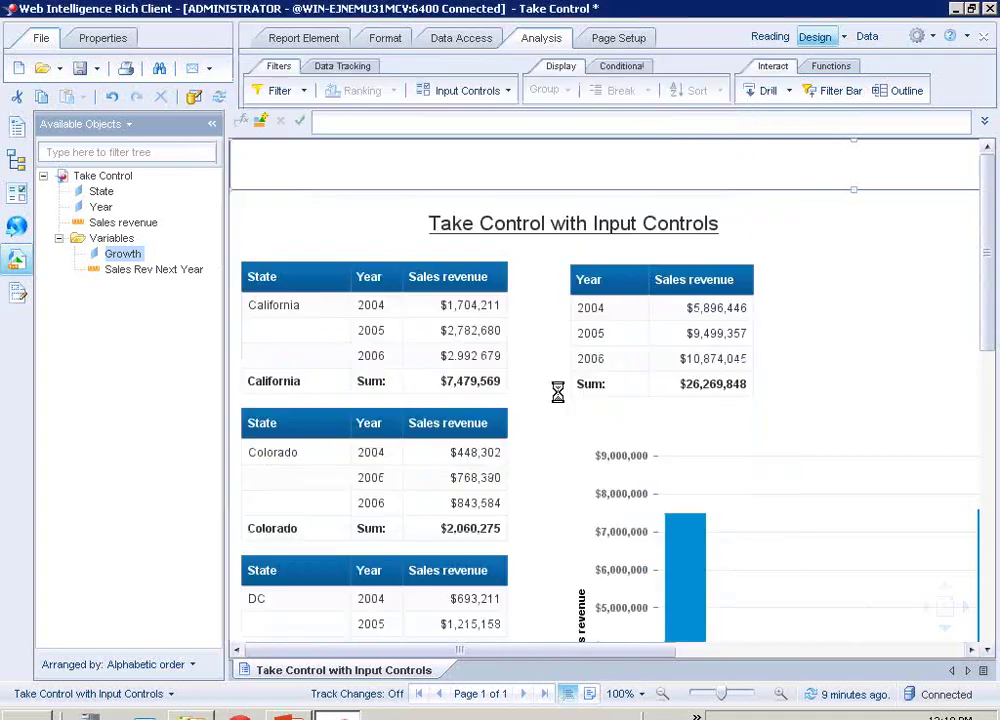
Review the formula of the Sales Rev Next Year variable and accept it unchanged
click(147, 270)
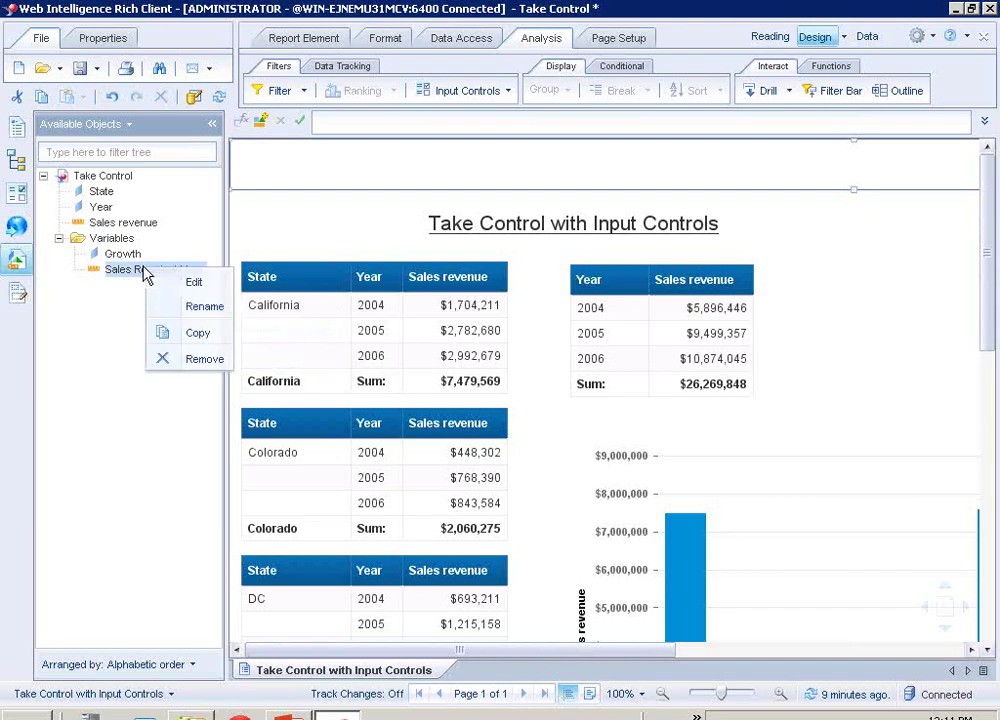
click(194, 286)
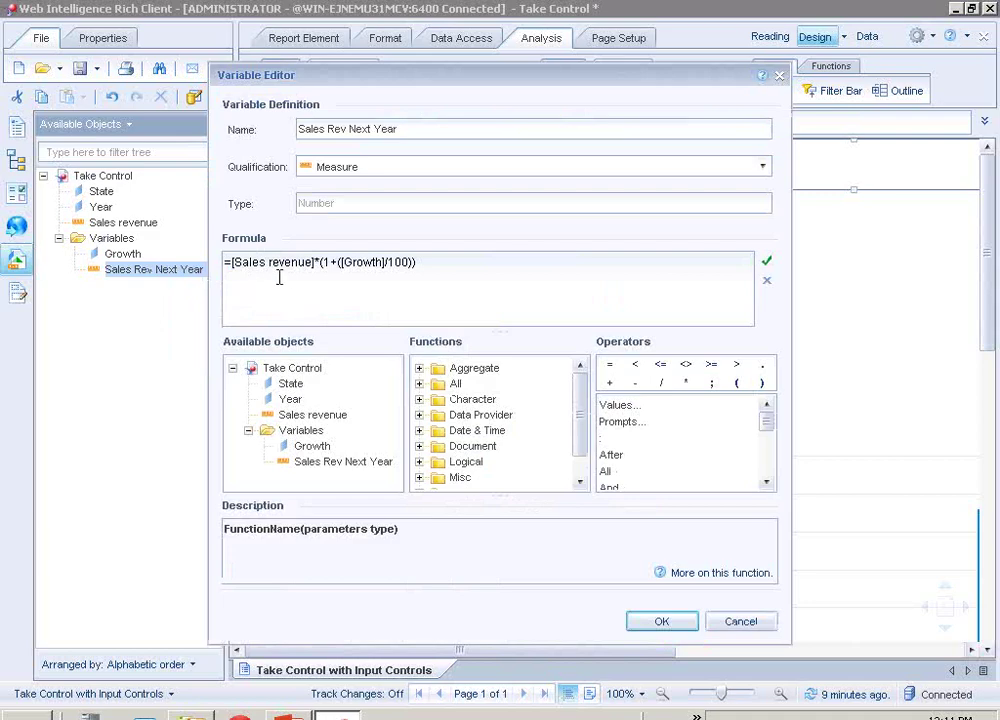
click(340, 272)
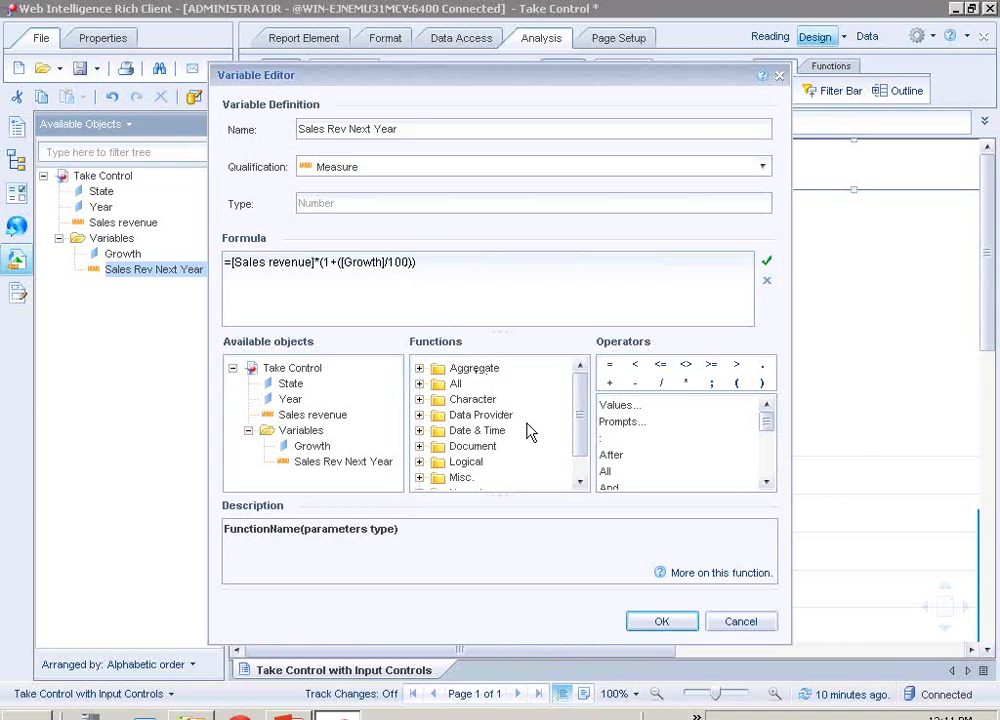
click(662, 622)
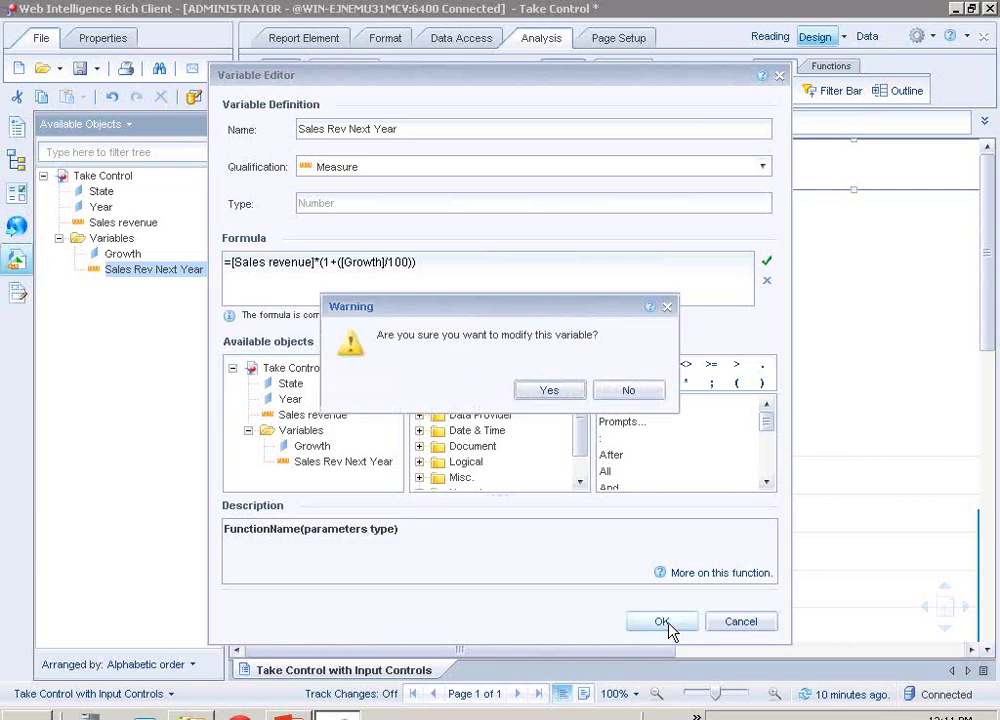
click(543, 390)
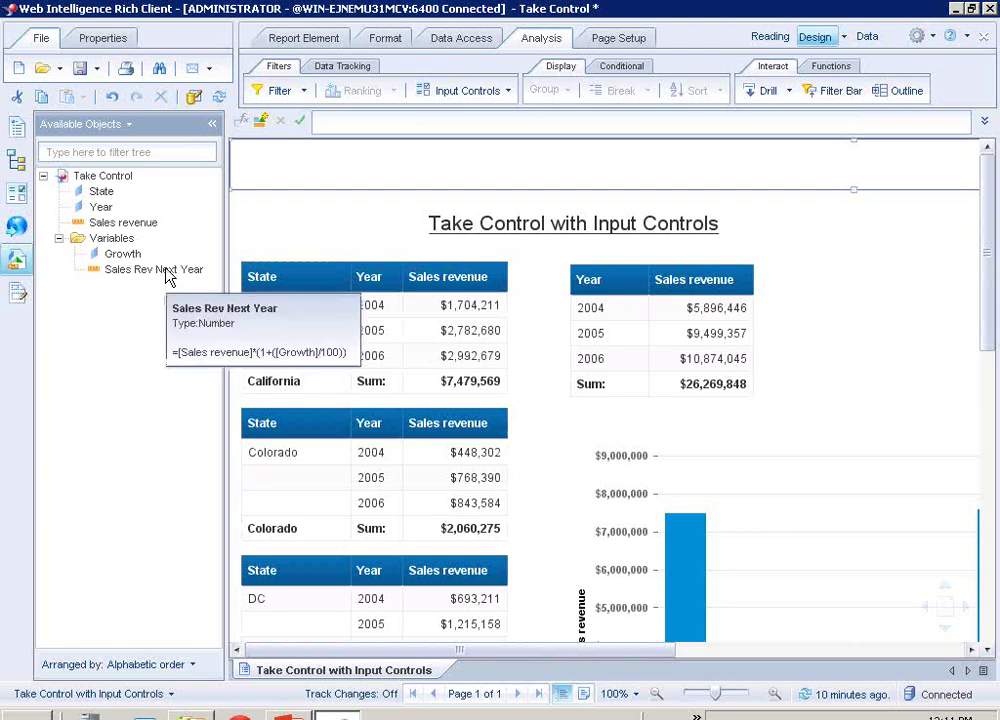
Add Sales Rev Next Year as a column after Sales revenue in the yearly table, formatted as currency with the $1,235; ($1,235) sample
drag(155, 269, 751, 300)
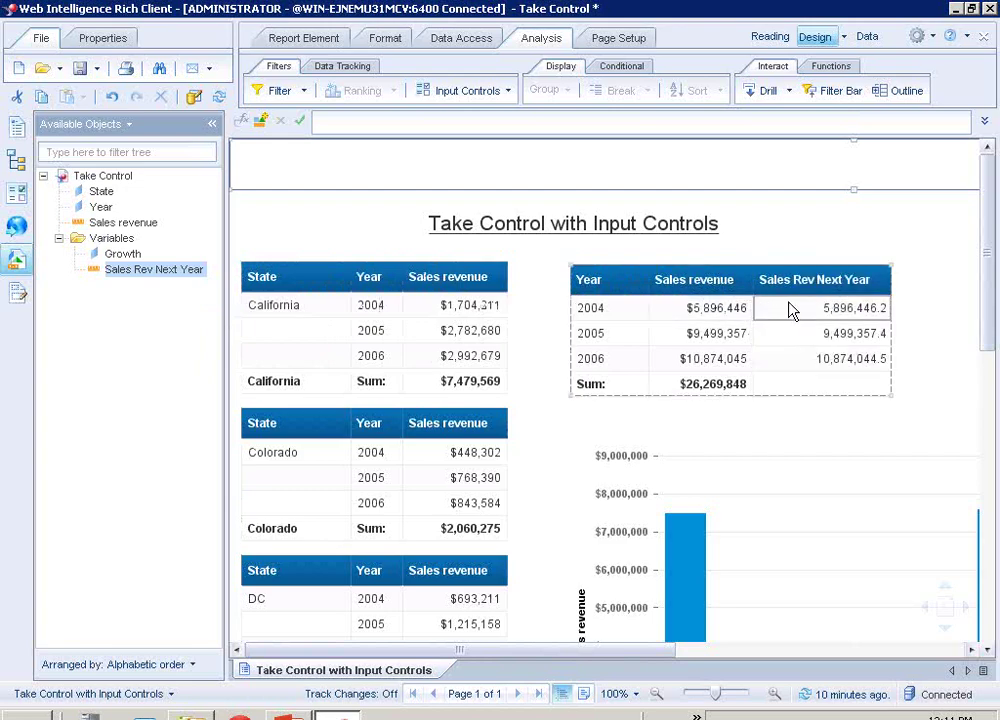
right_click(790, 311)
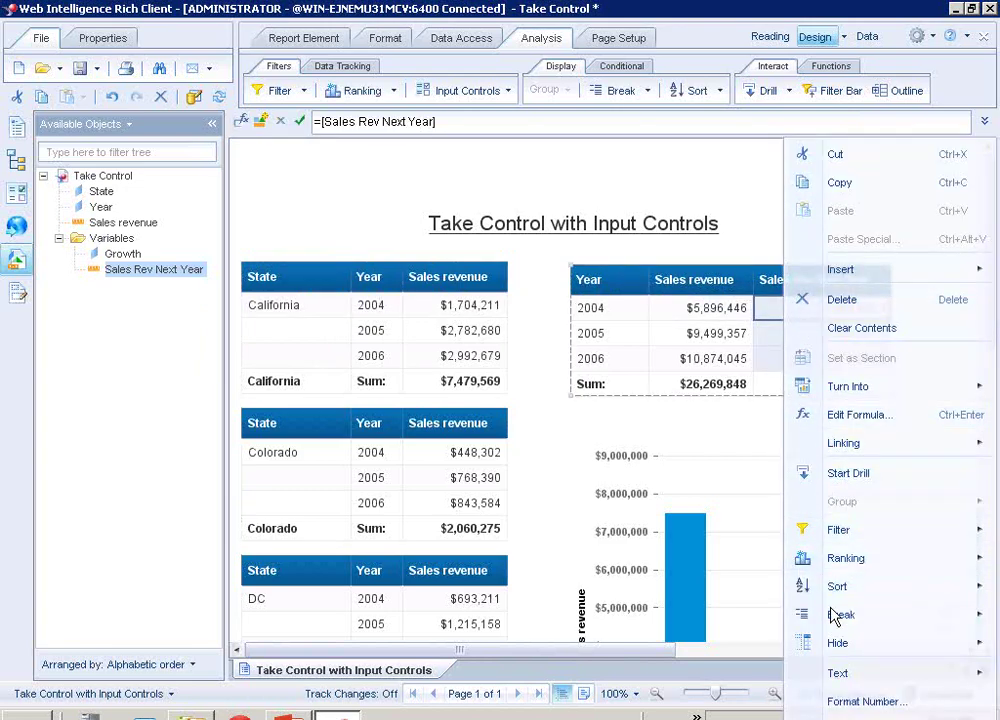
mouse_move(833, 628)
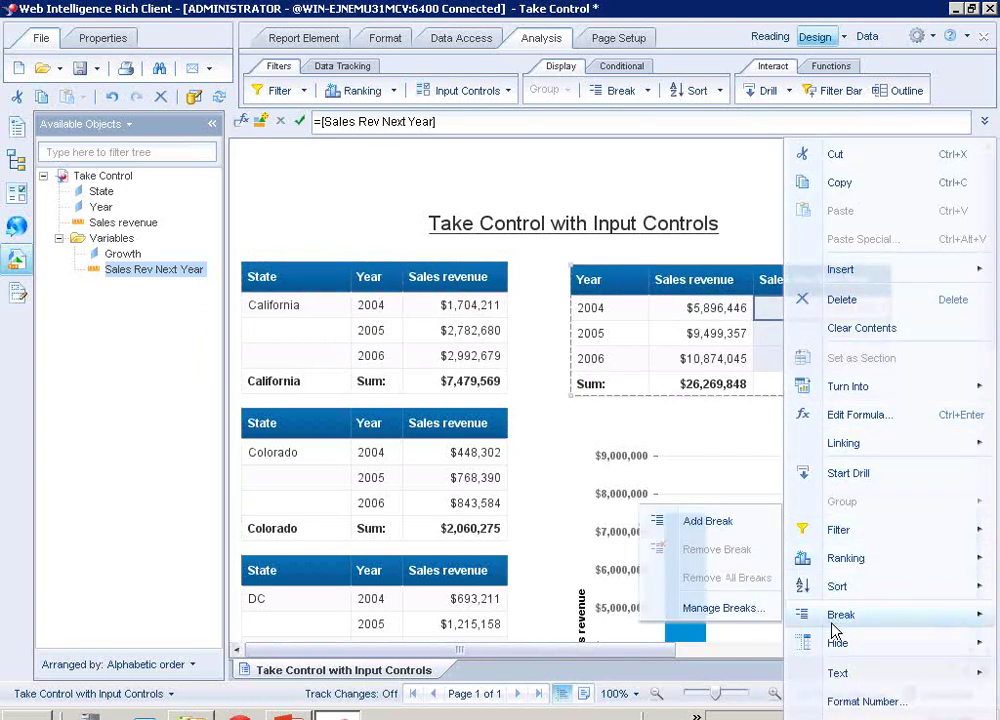
click(840, 702)
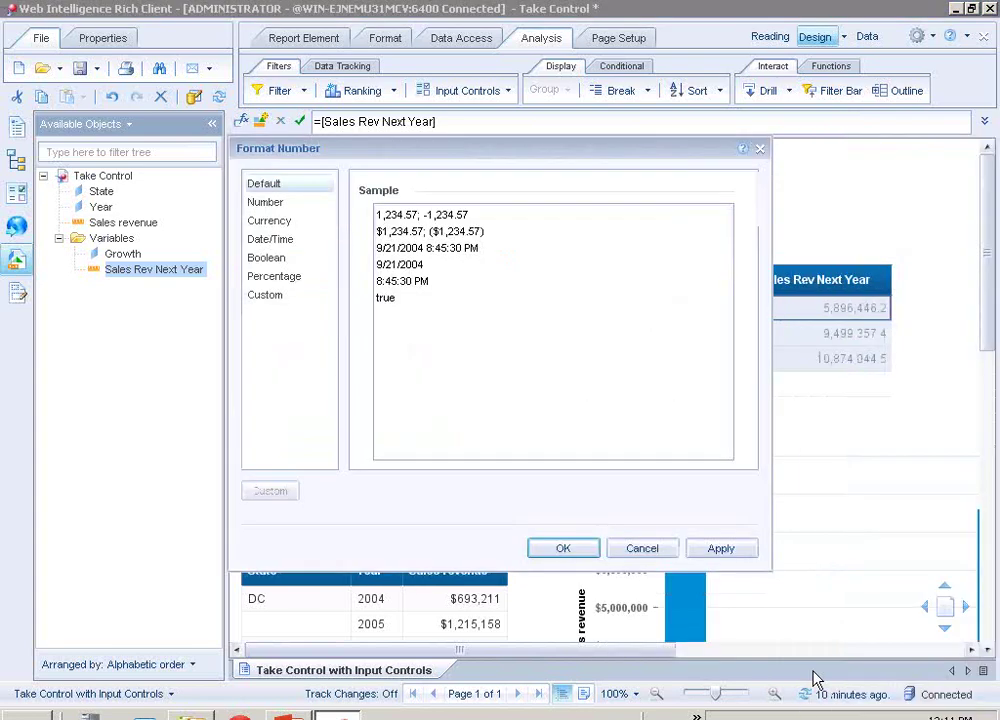
click(272, 221)
click(335, 248)
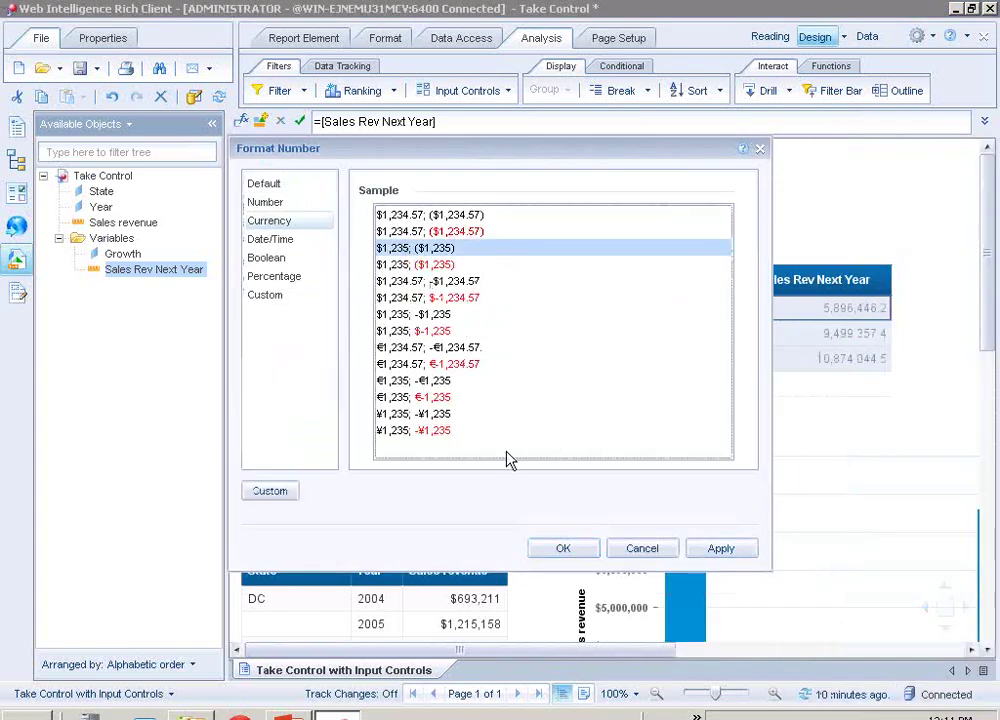
click(553, 553)
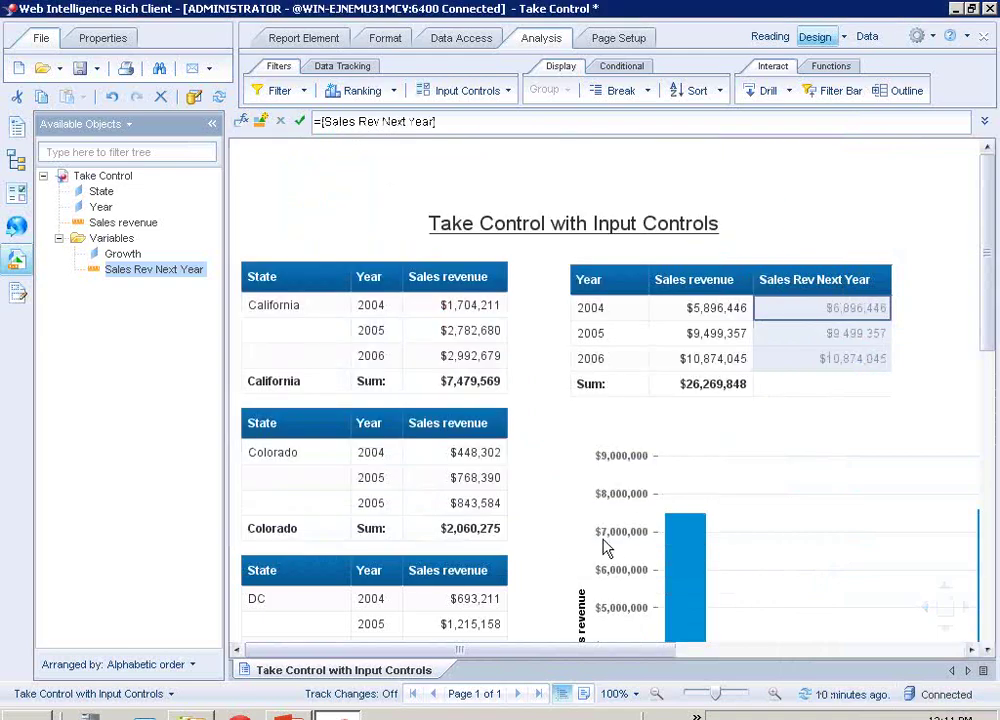
Add a Sum total to the Sales Rev Next Year column in the yearly table
click(840, 362)
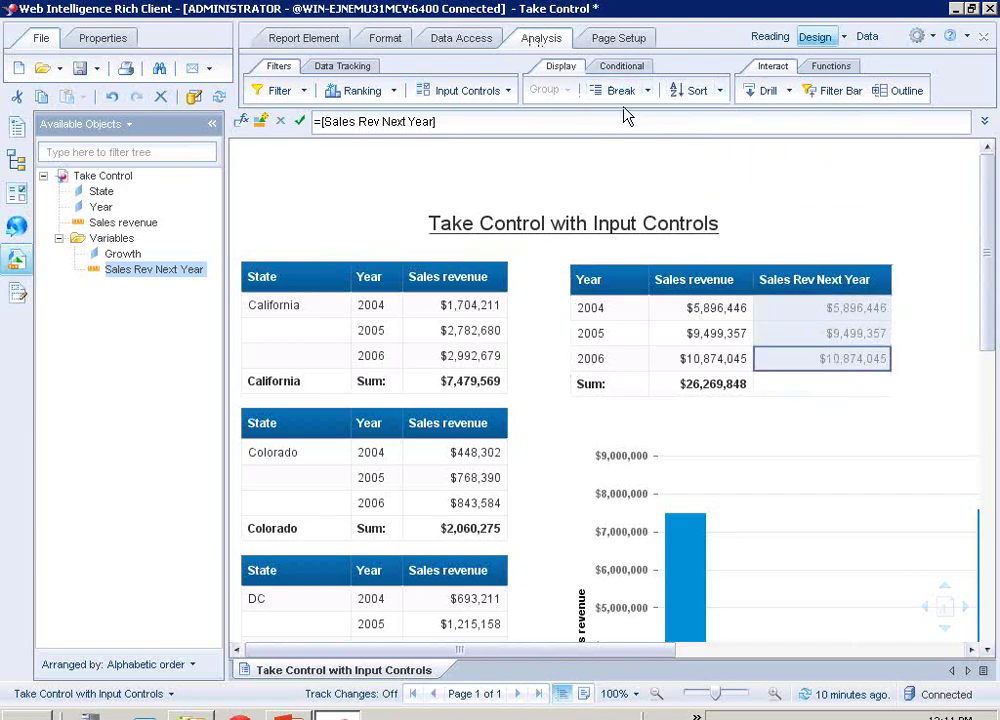
click(845, 66)
click(760, 91)
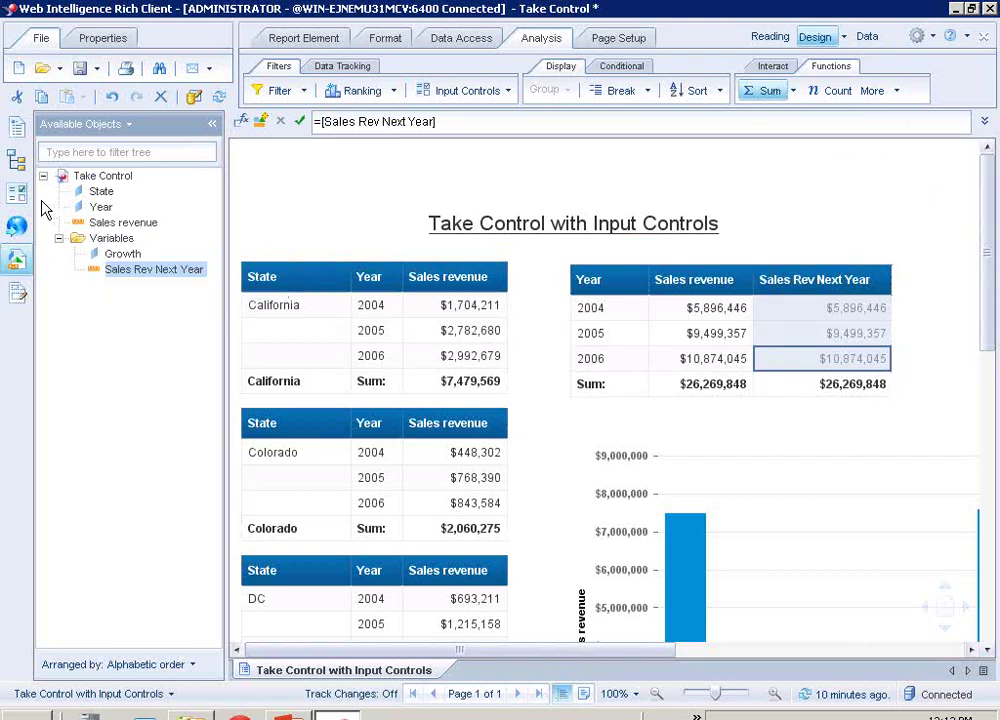
Start a new simple slider input control based on the Growth variable
click(16, 192)
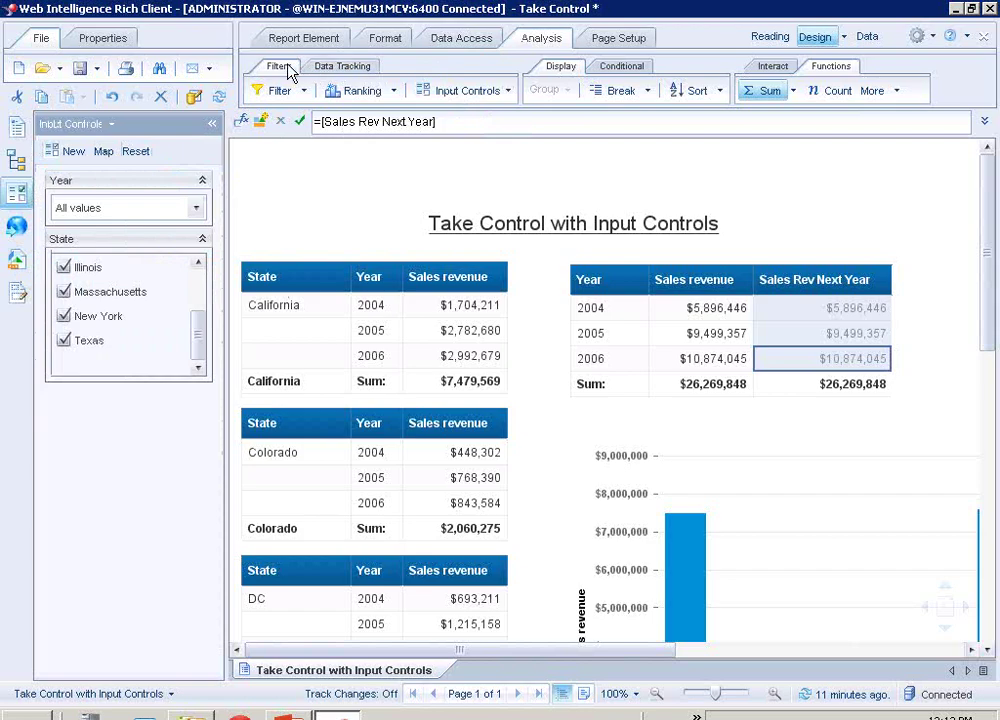
click(508, 92)
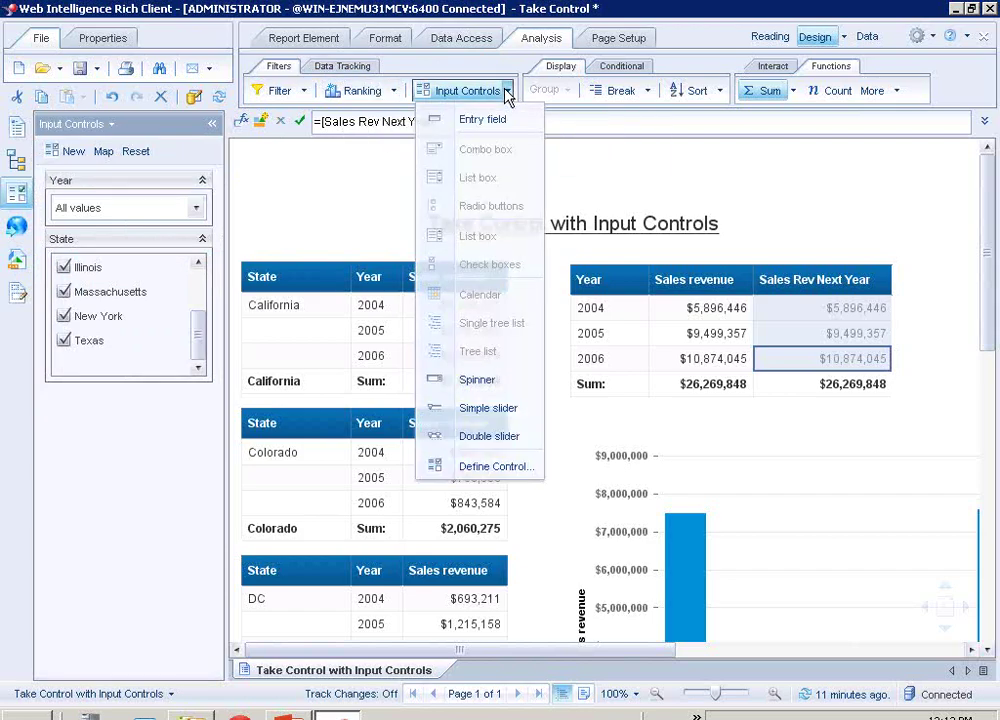
click(462, 410)
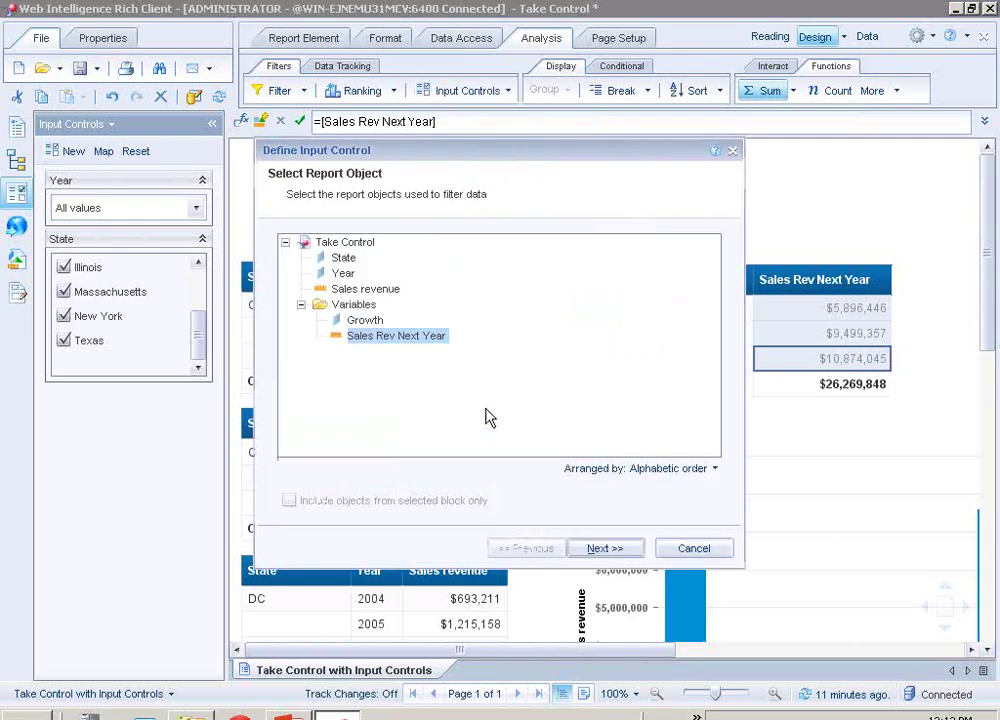
click(368, 321)
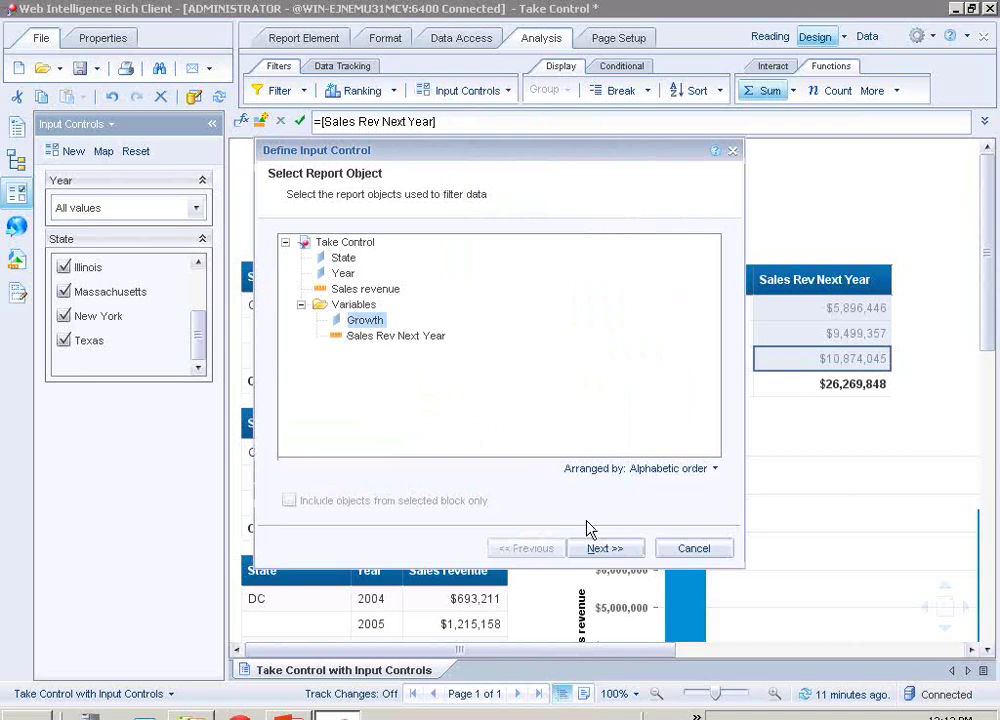
click(605, 548)
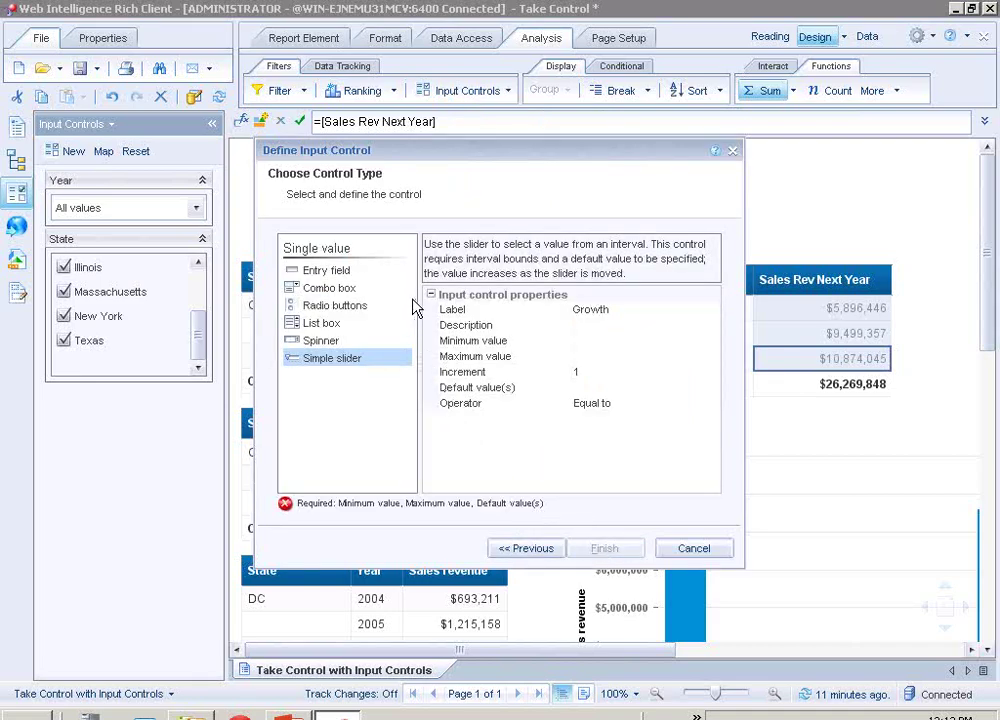
Set the Growth control's description to "Choose the expected amount of growth for next year as a per cent"
click(583, 326)
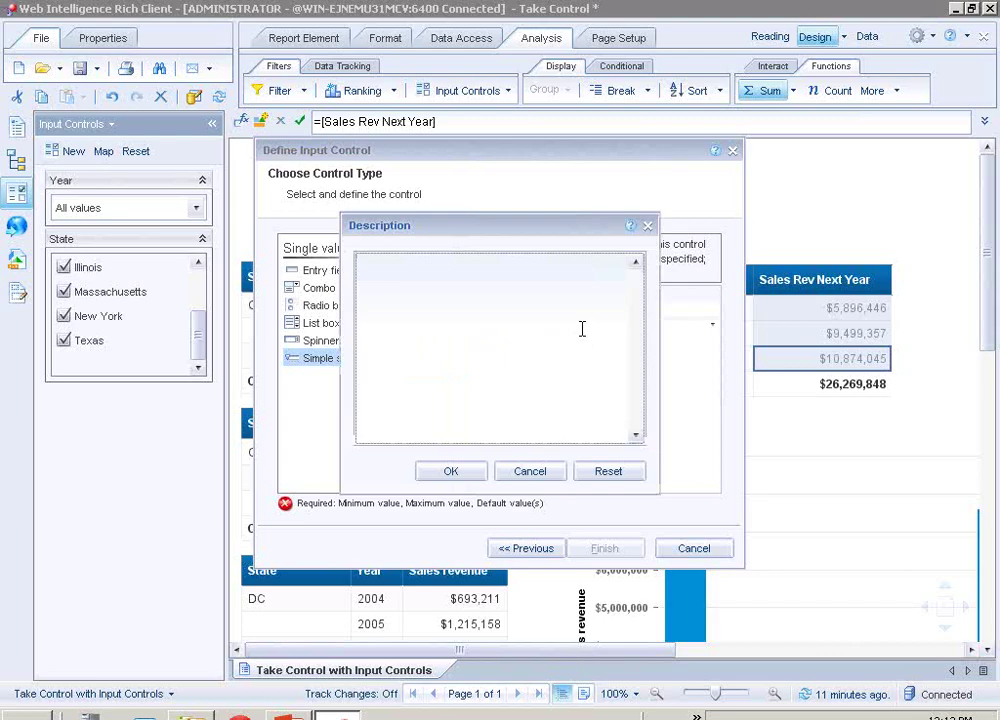
text(Choose the expected amount of)
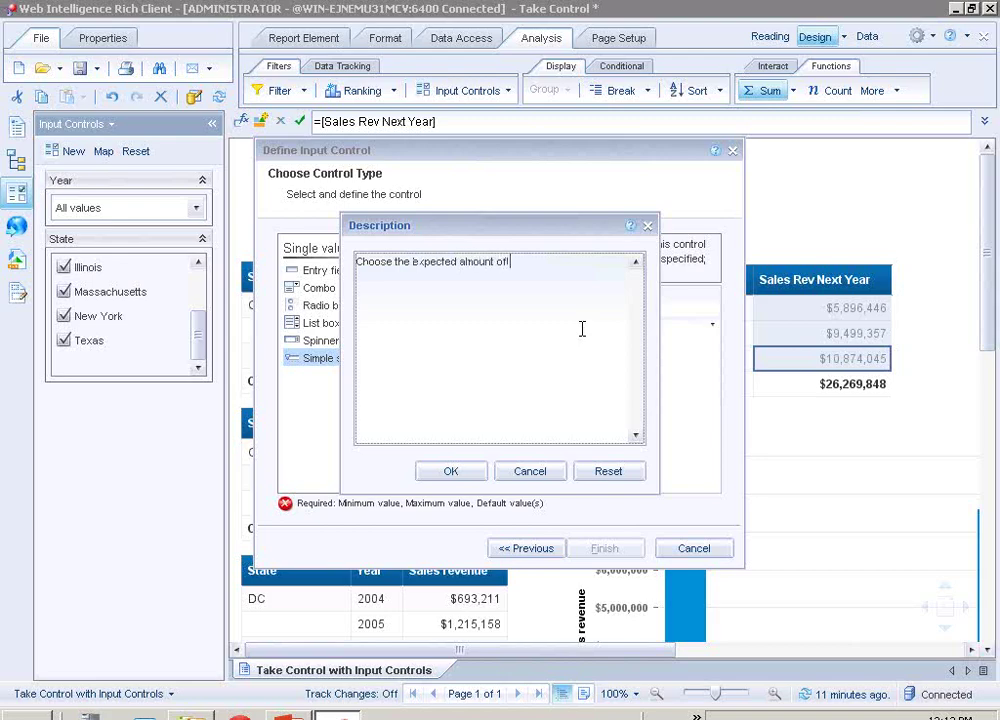
text( growth)
key(BackSpace)
text(w)
text( for na)
text(xt year)
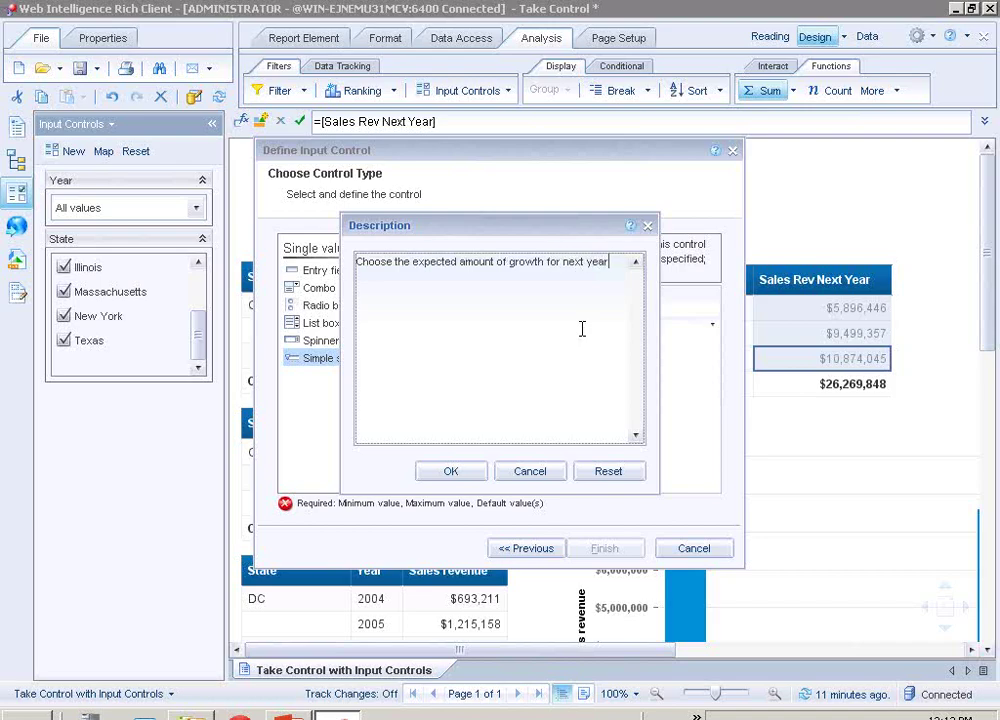
text( as a per)
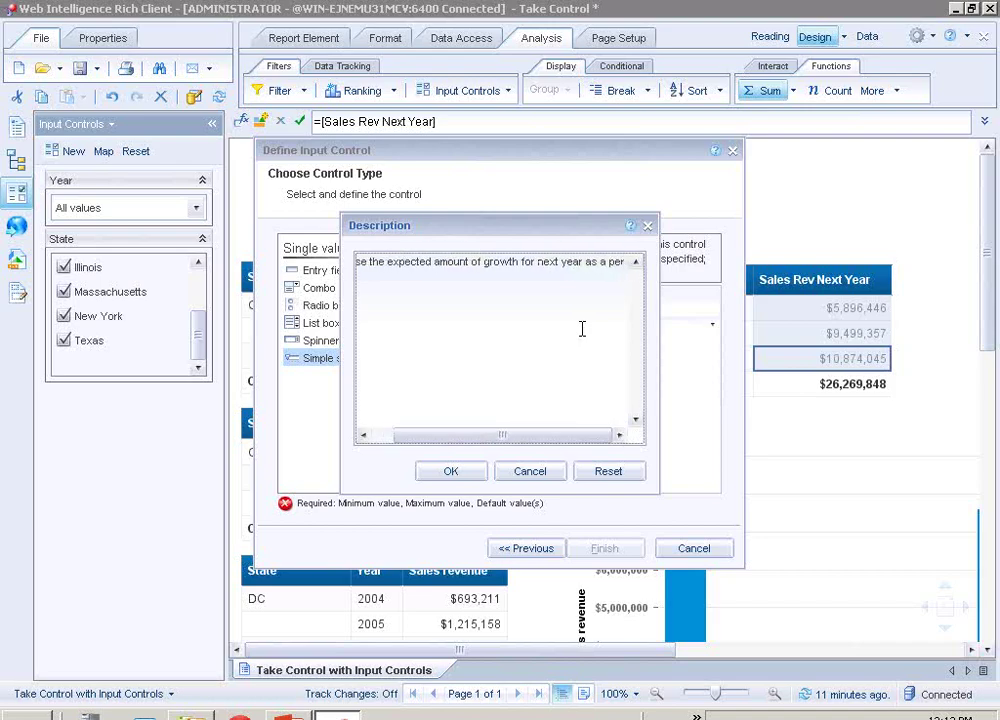
text( cent)
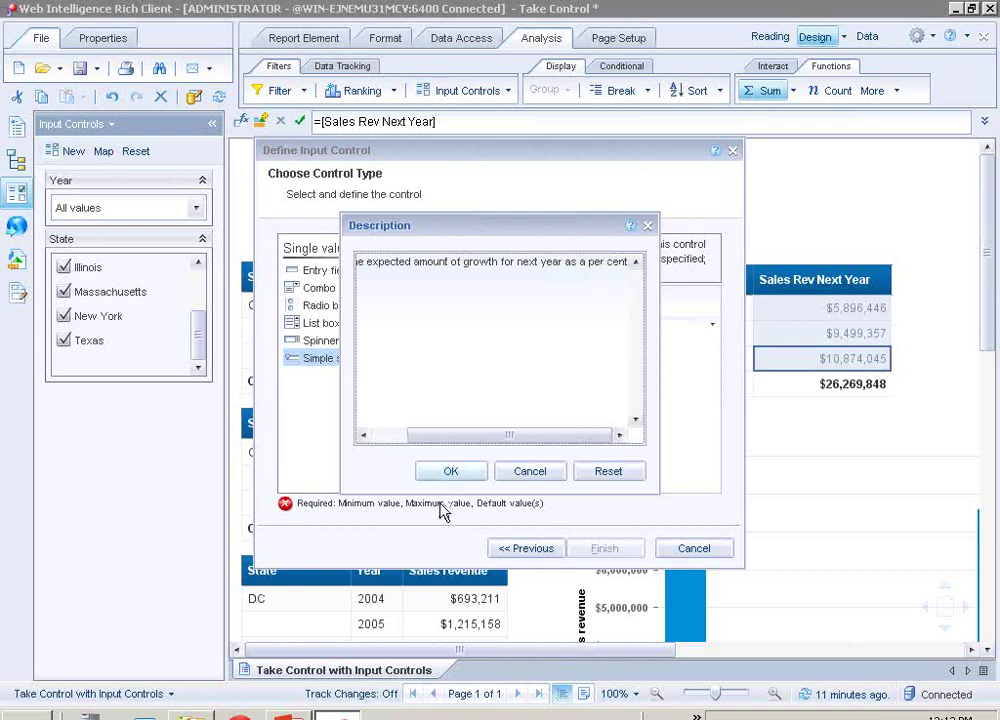
click(451, 471)
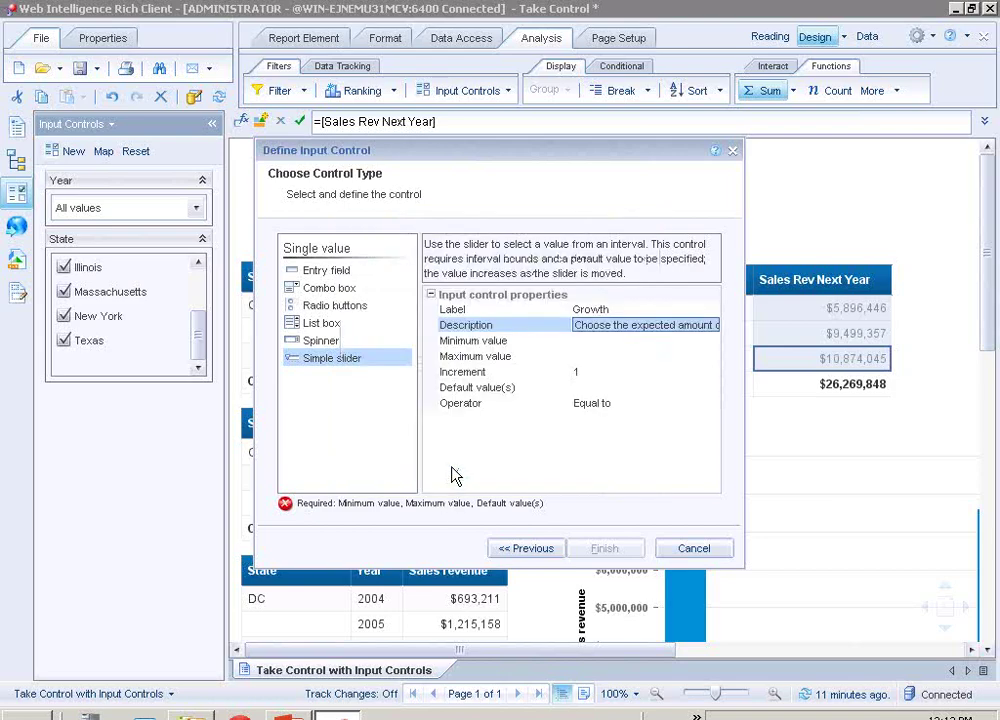
Give the Growth slider a minimum of -10, a maximum of 25 and a default value of 5, and finish creating it
click(618, 345)
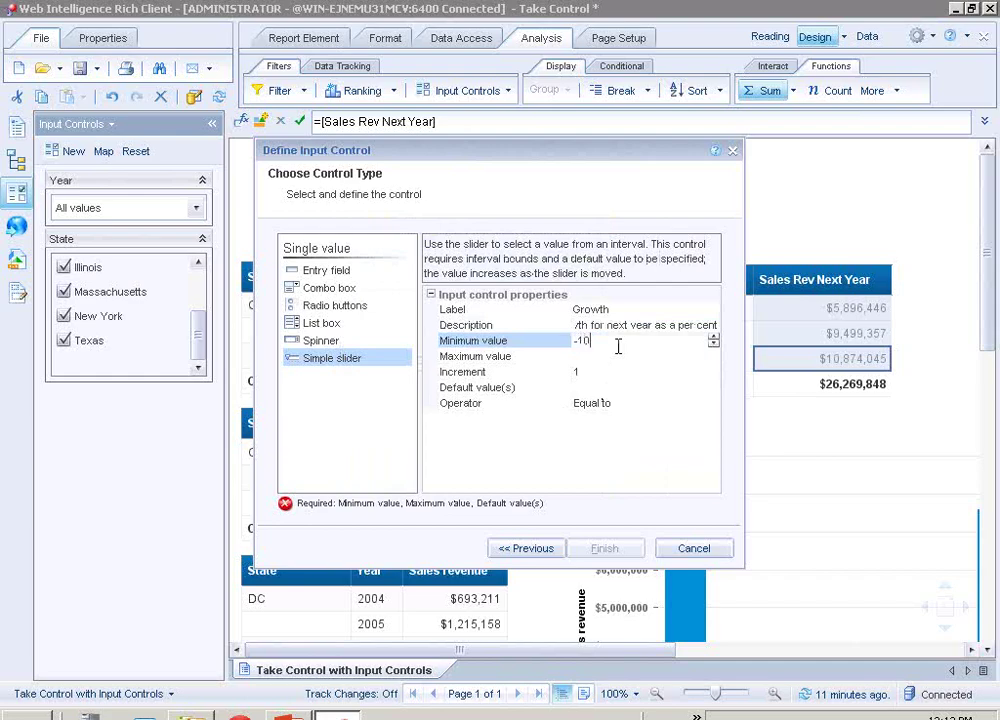
click(613, 357)
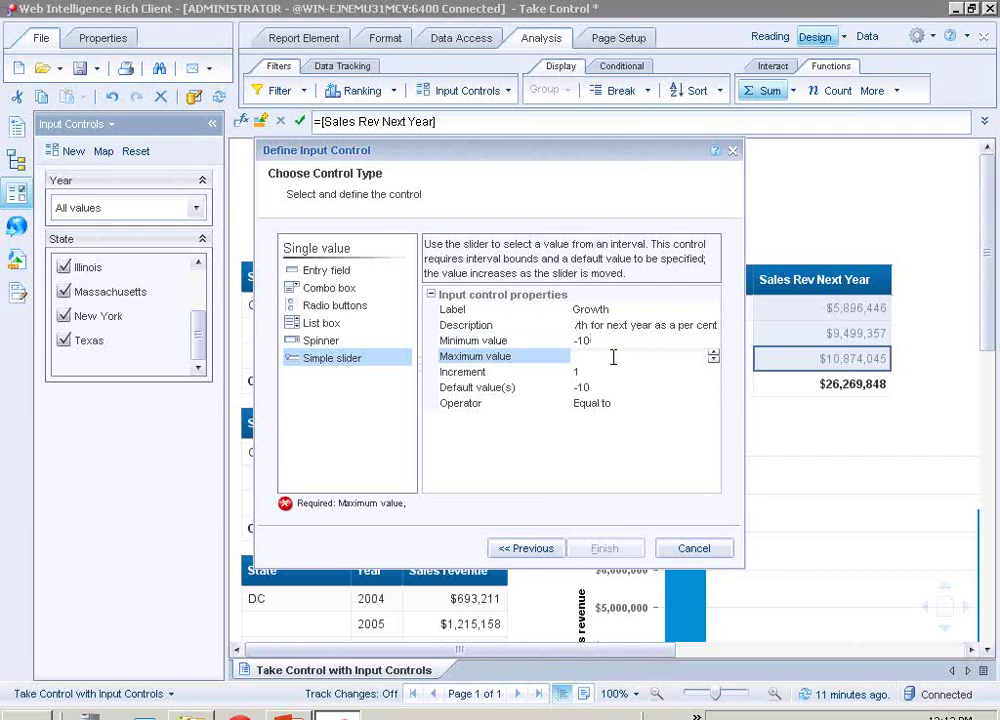
text(25)
click(596, 388)
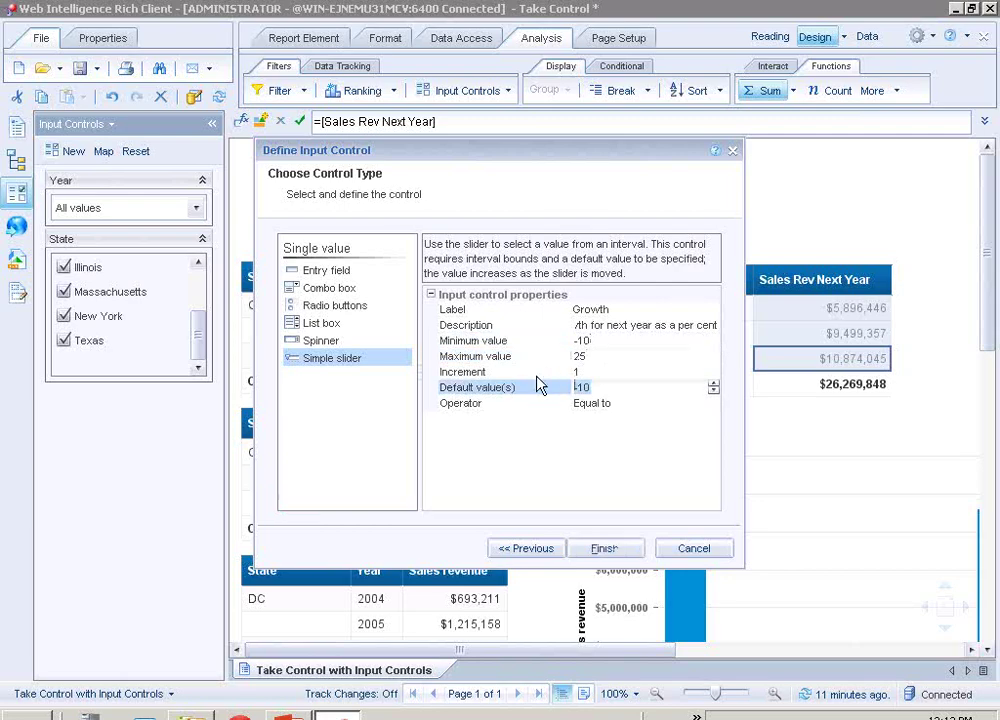
key(BackSpace)
key(BackSpace)
key(BackSpace)
text(6)
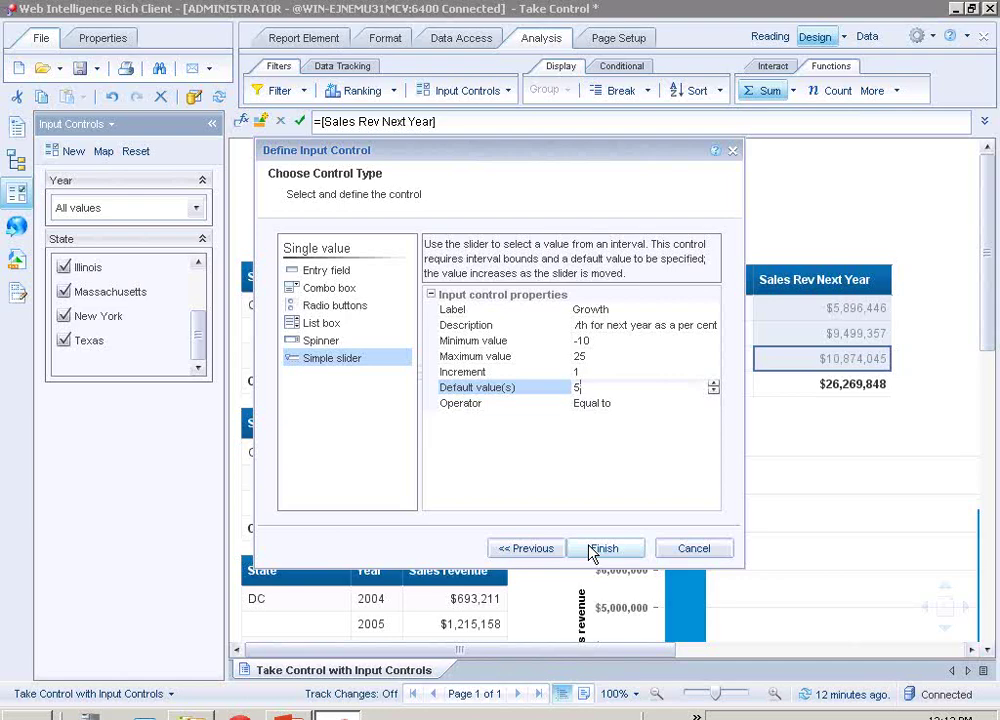
click(592, 551)
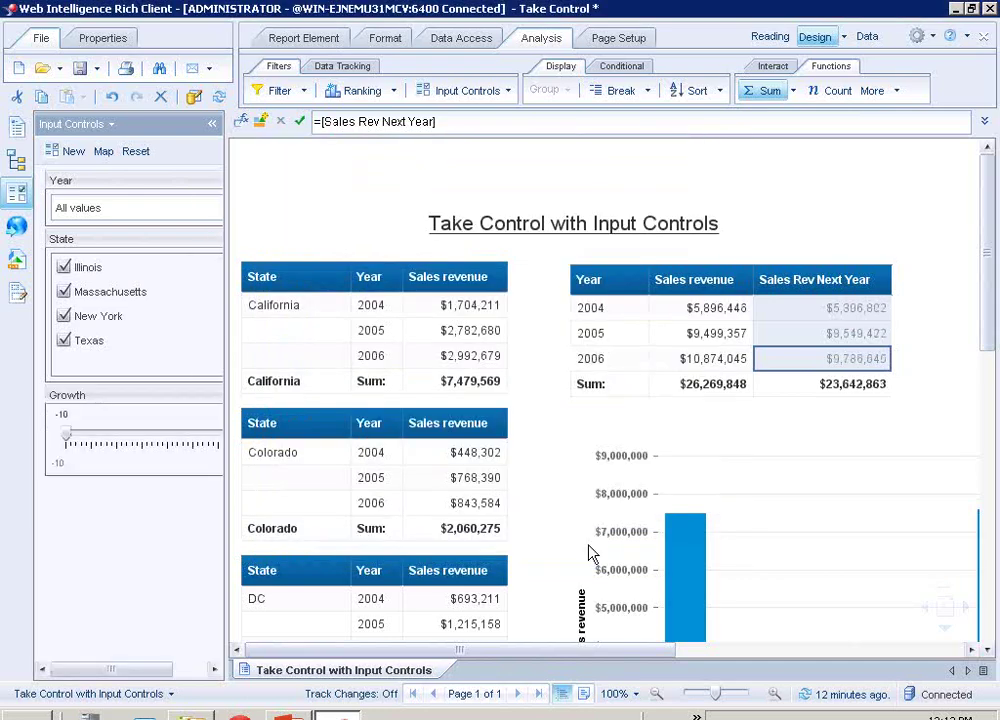
Widen the Input Controls pane enough to show the full Growth slider
click(375, 533)
click(266, 435)
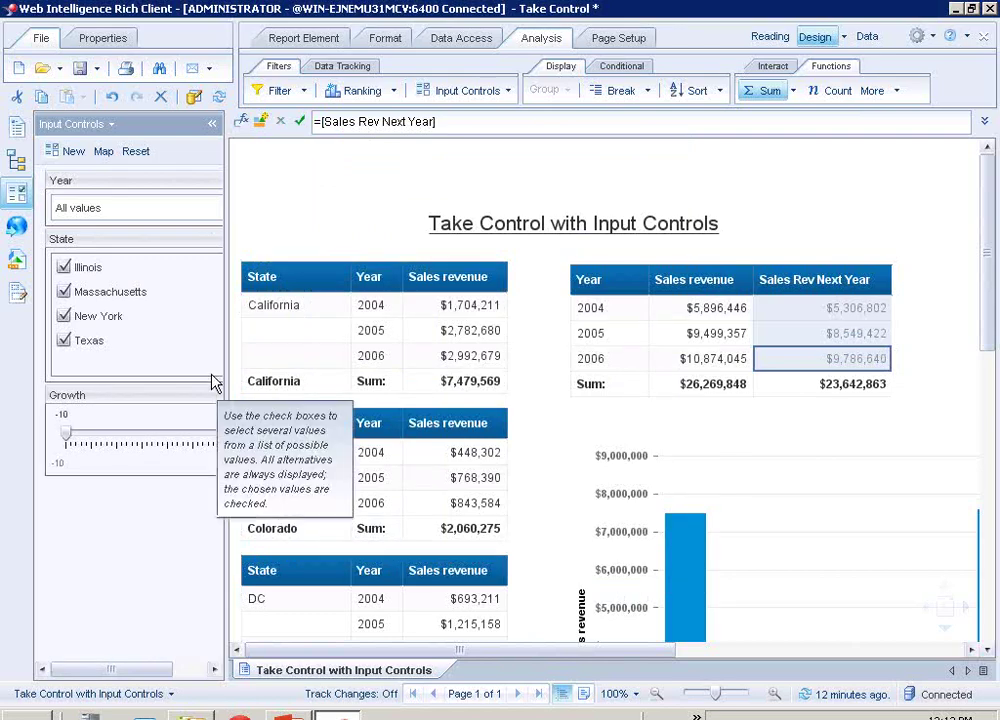
drag(226, 367, 318, 374)
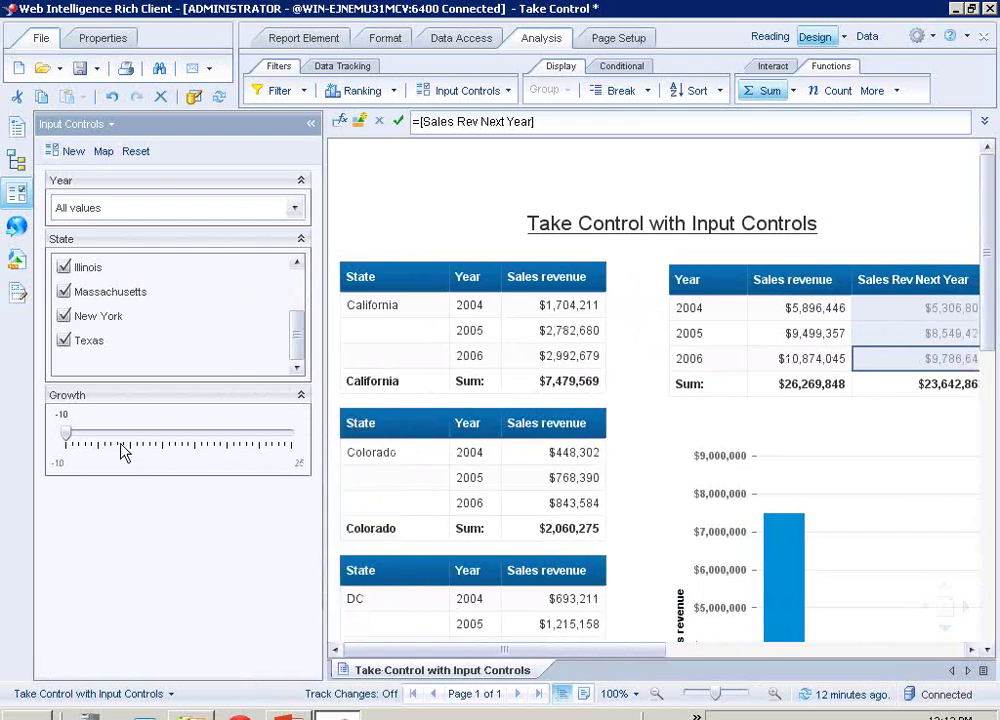
Edit the Growth input control and set its default value to 0
mouse_move(211, 400)
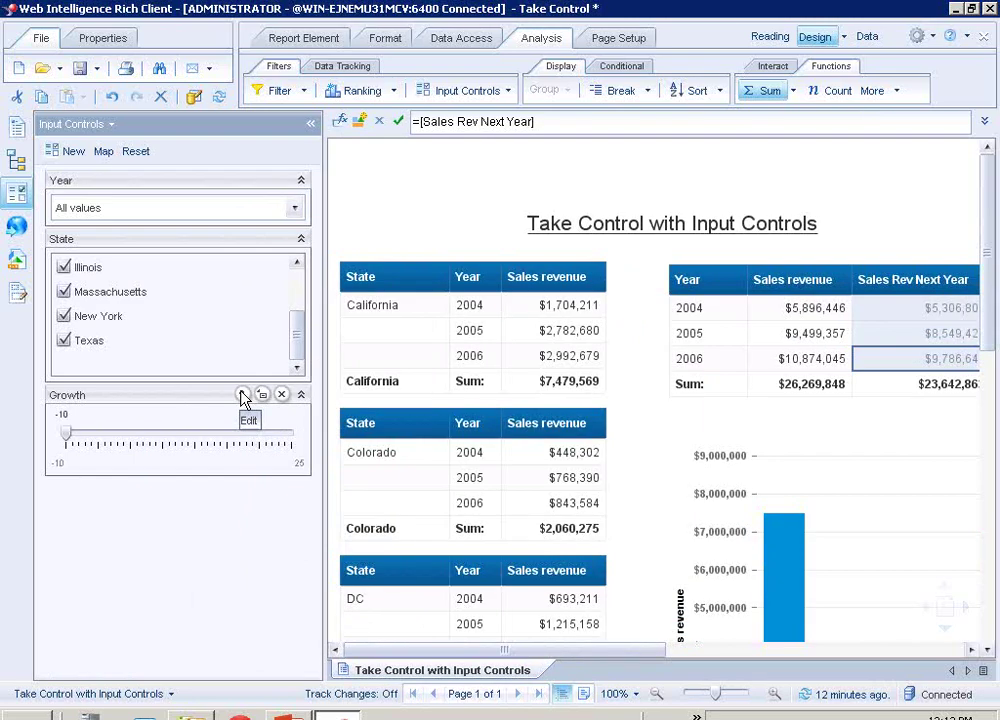
click(242, 397)
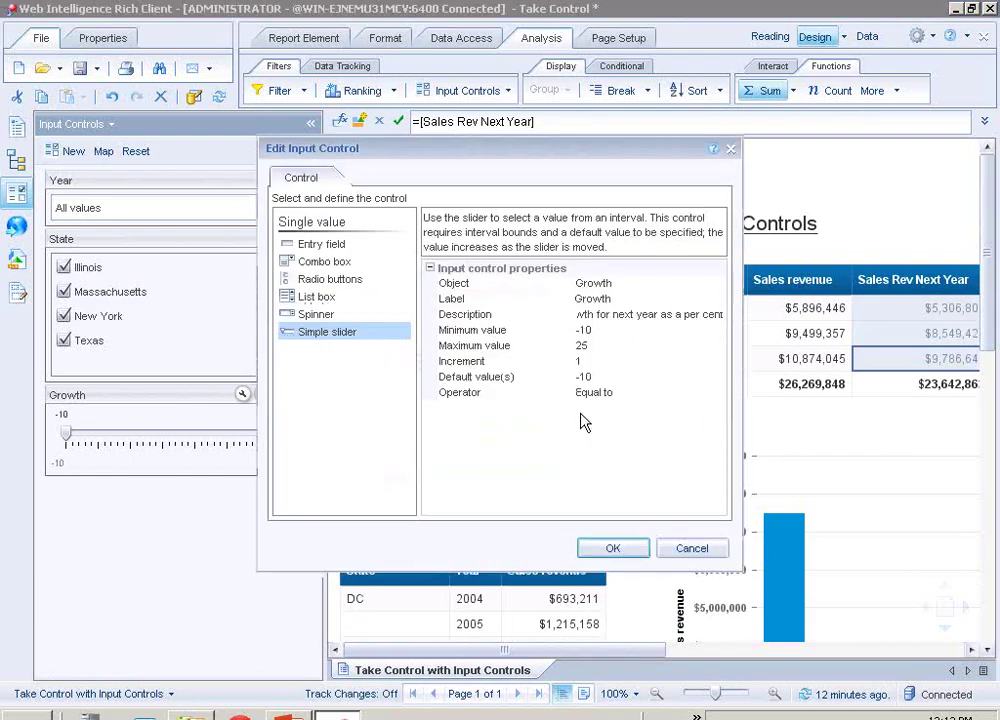
click(607, 376)
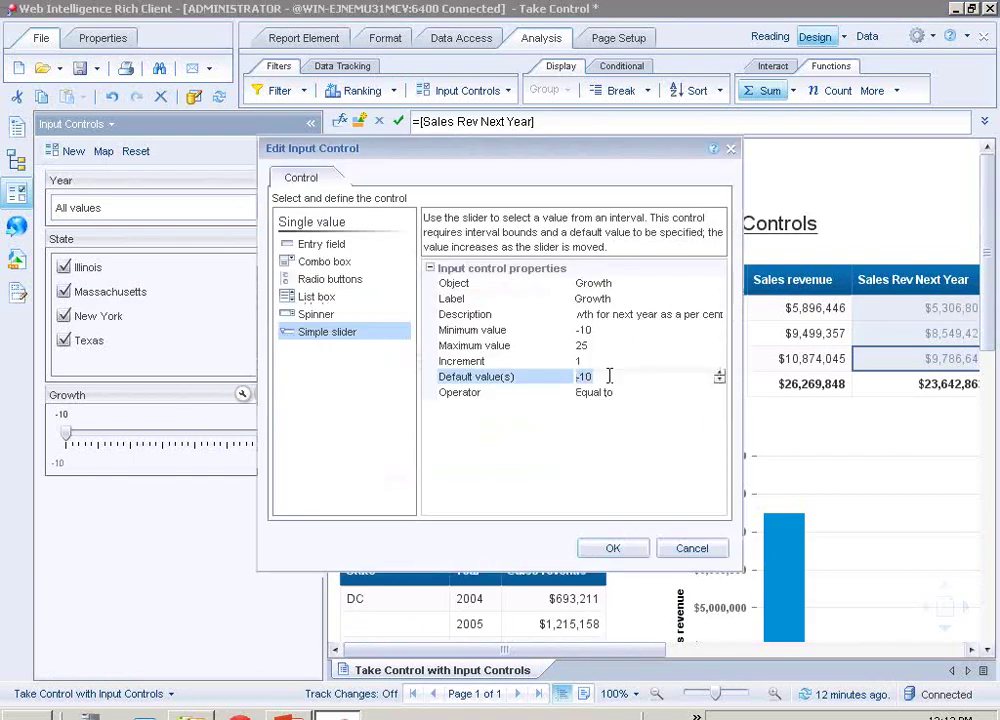
key(BackSpace)
click(596, 362)
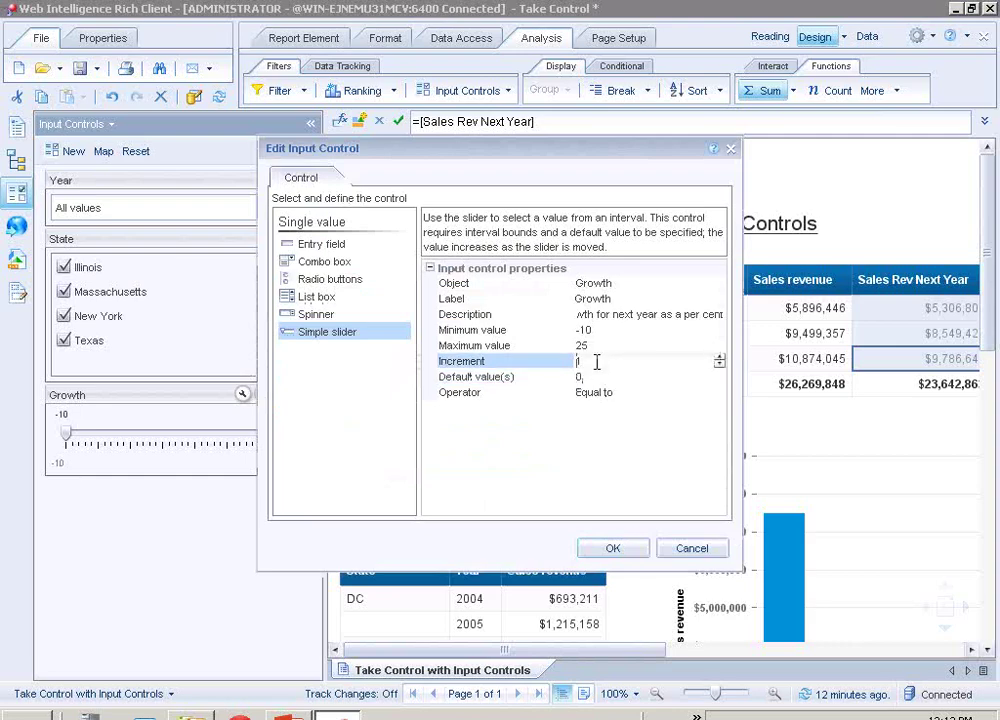
click(622, 550)
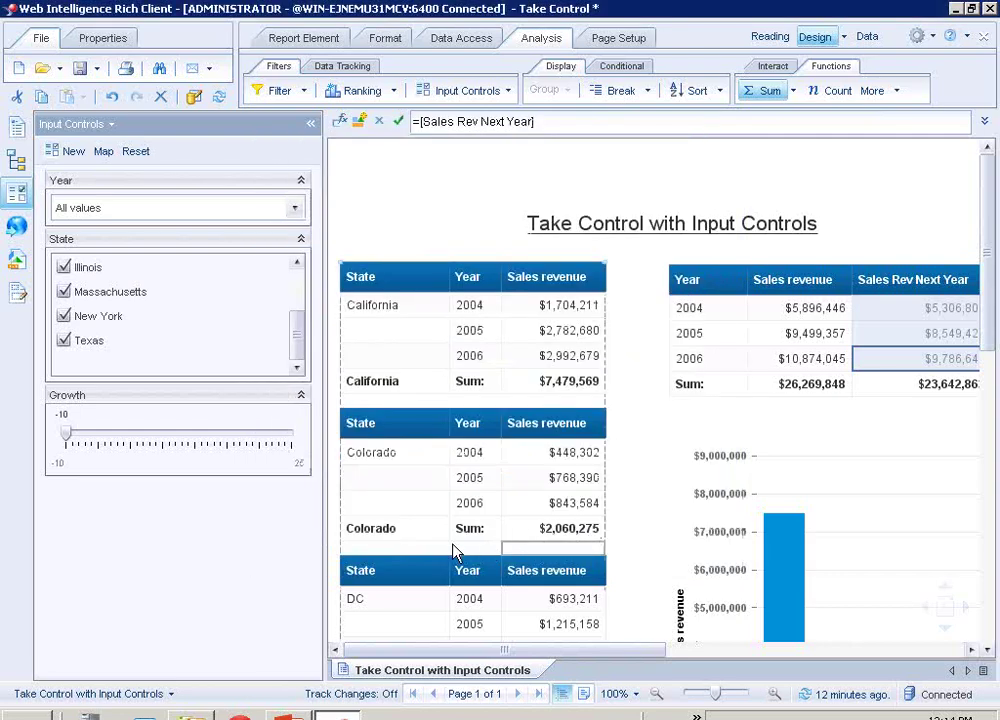
Check the default value in the Growth input control's properties and accept them unchanged
mouse_move(172, 472)
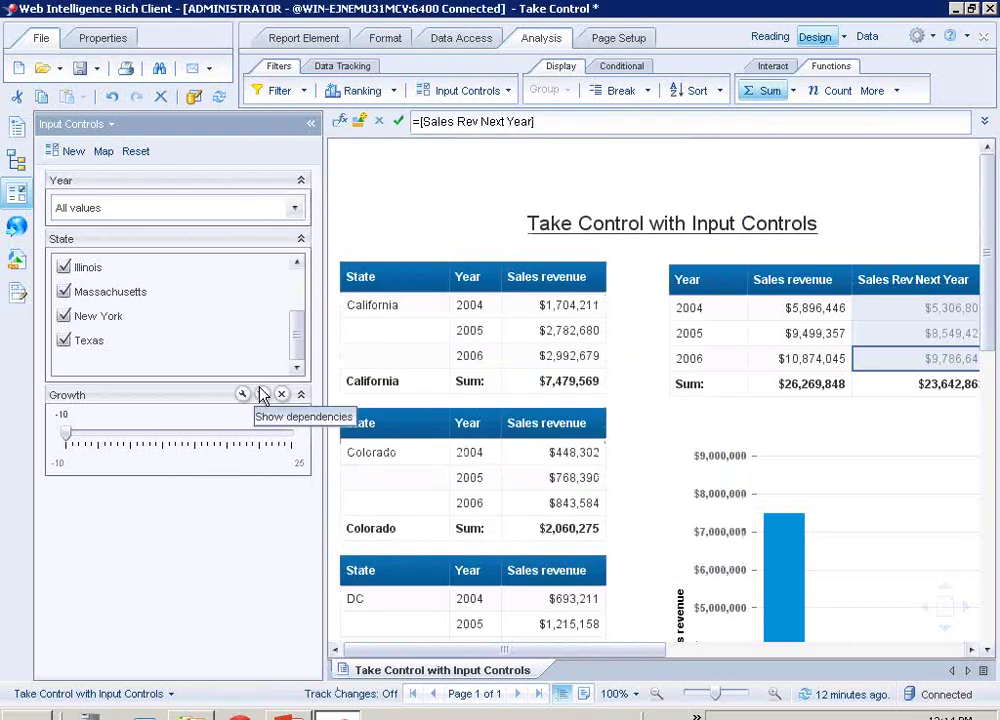
click(241, 395)
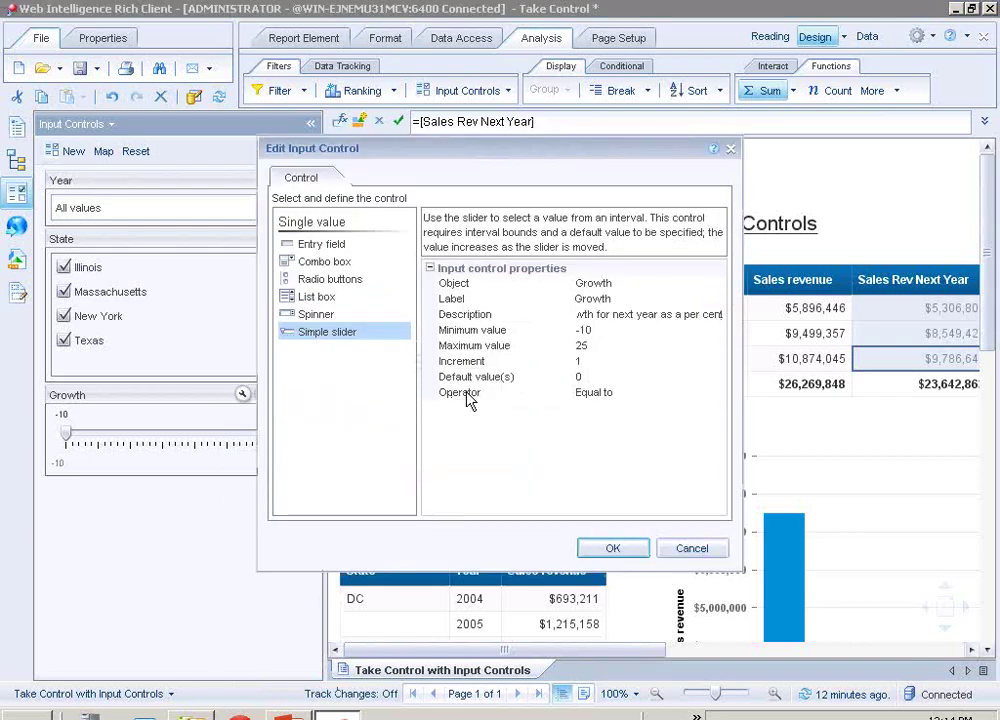
click(632, 553)
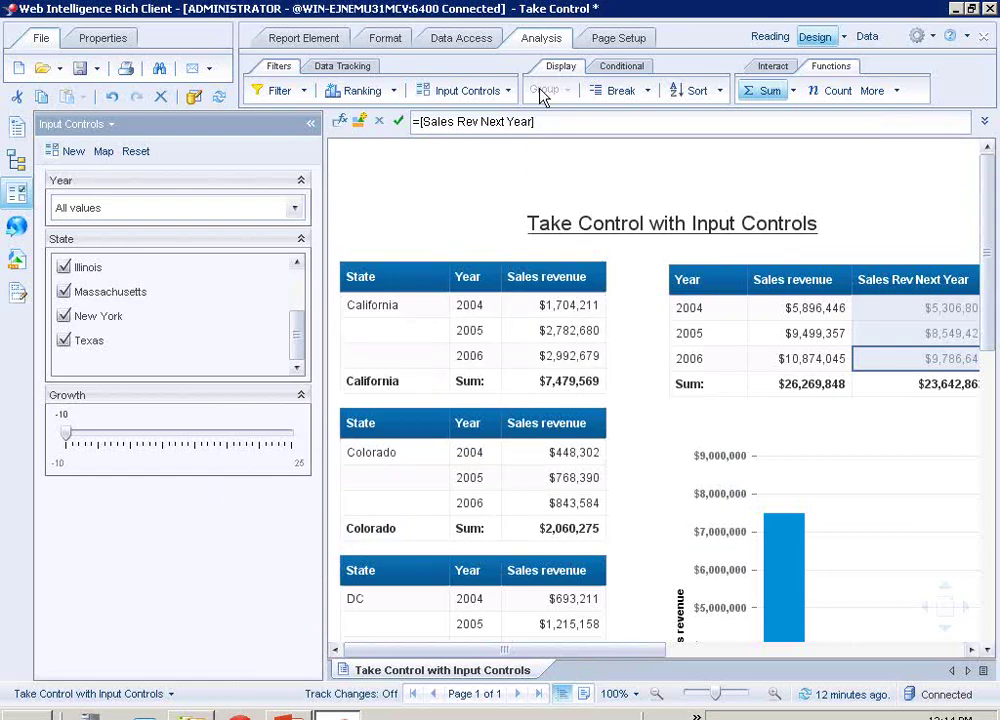
Refresh the report's data and move the Growth slider to 4
click(466, 42)
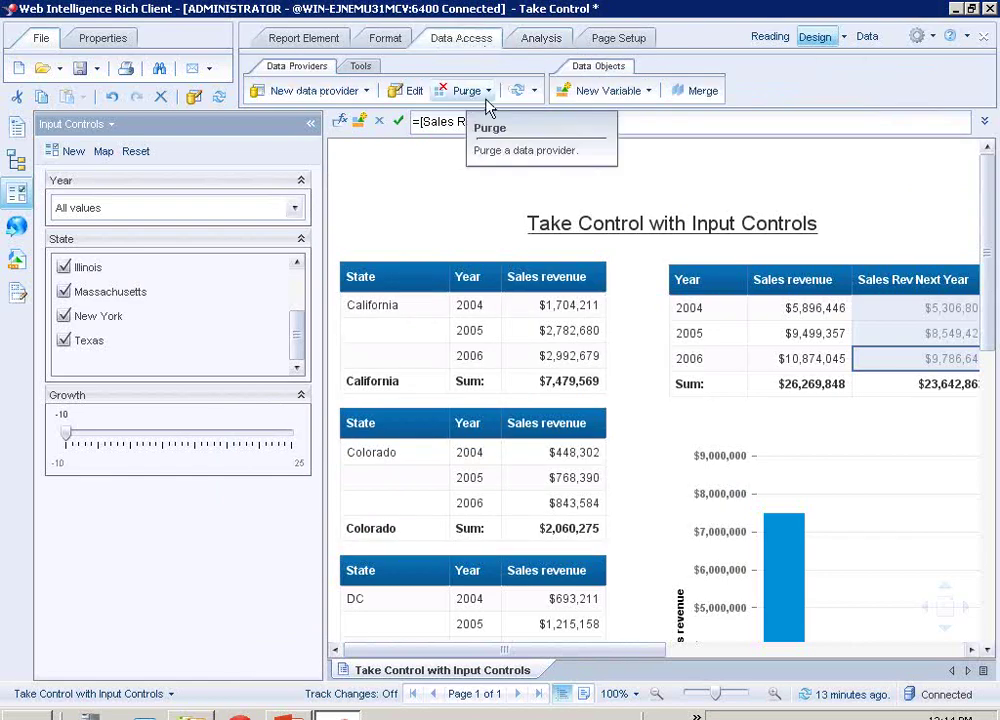
click(519, 91)
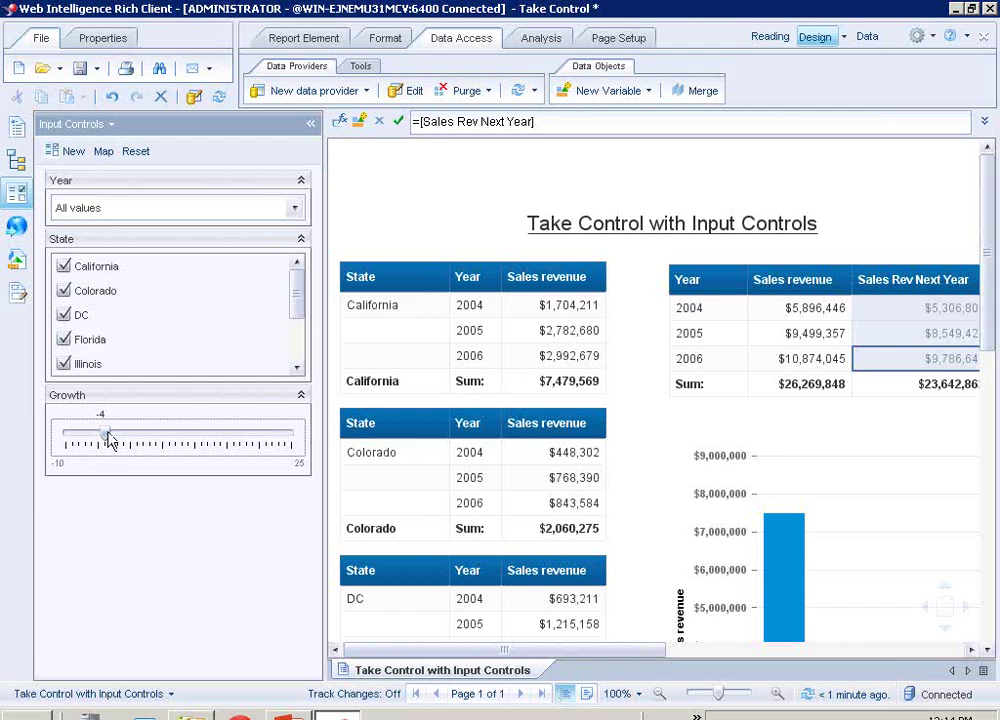
drag(95, 440, 111, 441)
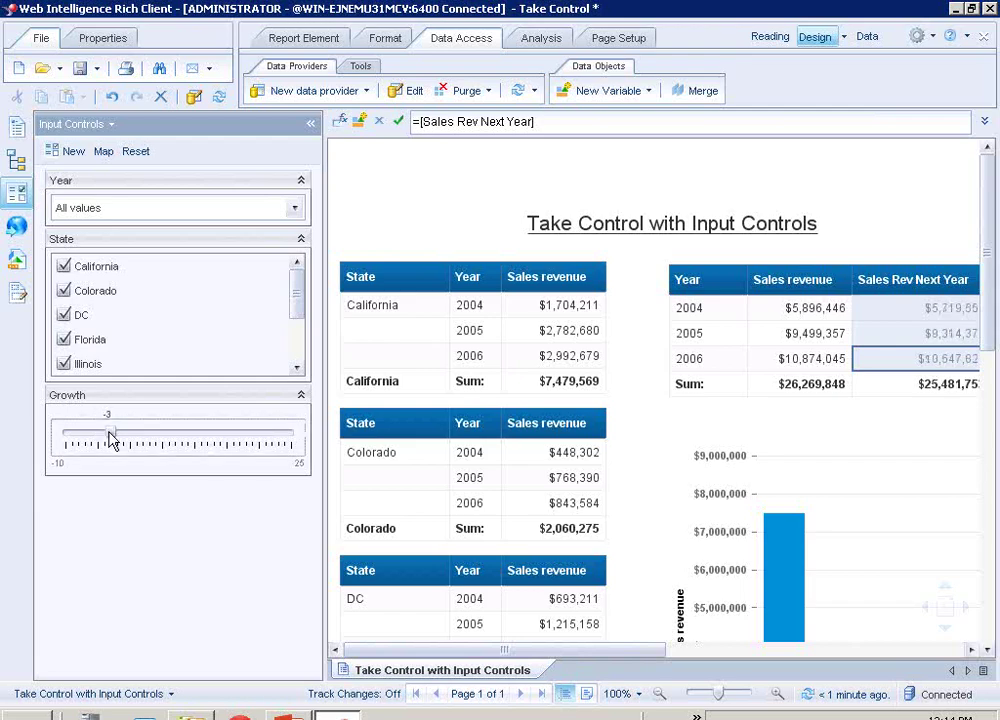
drag(153, 441, 155, 436)
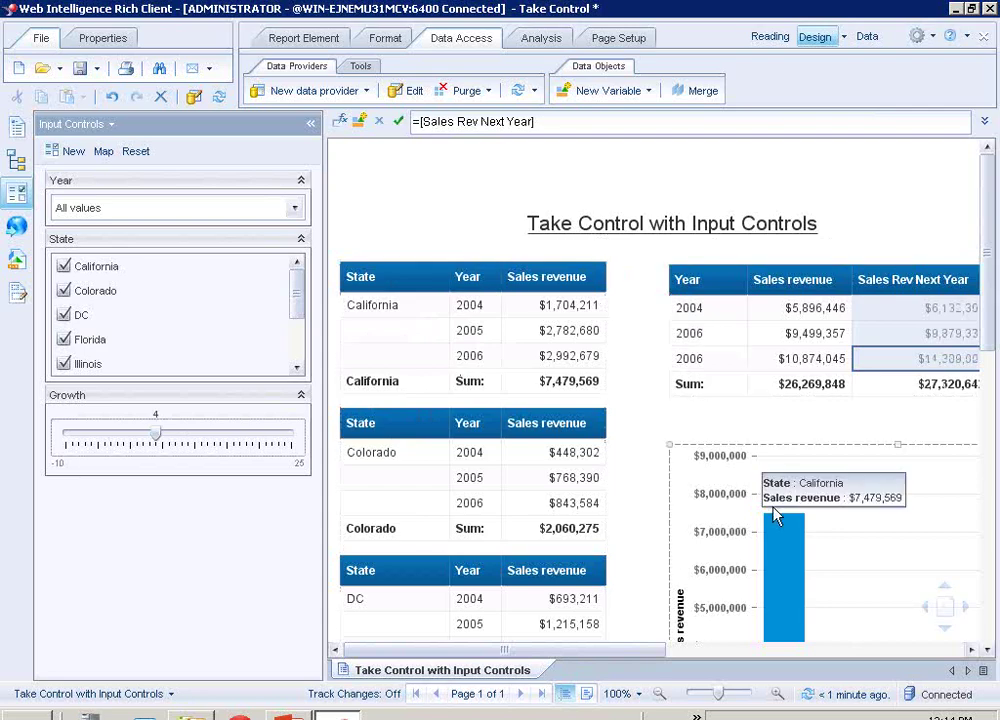
Try the Growth slider at 0 and then at 5 to compare the Sales Rev Next Year values
drag(598, 653, 733, 648)
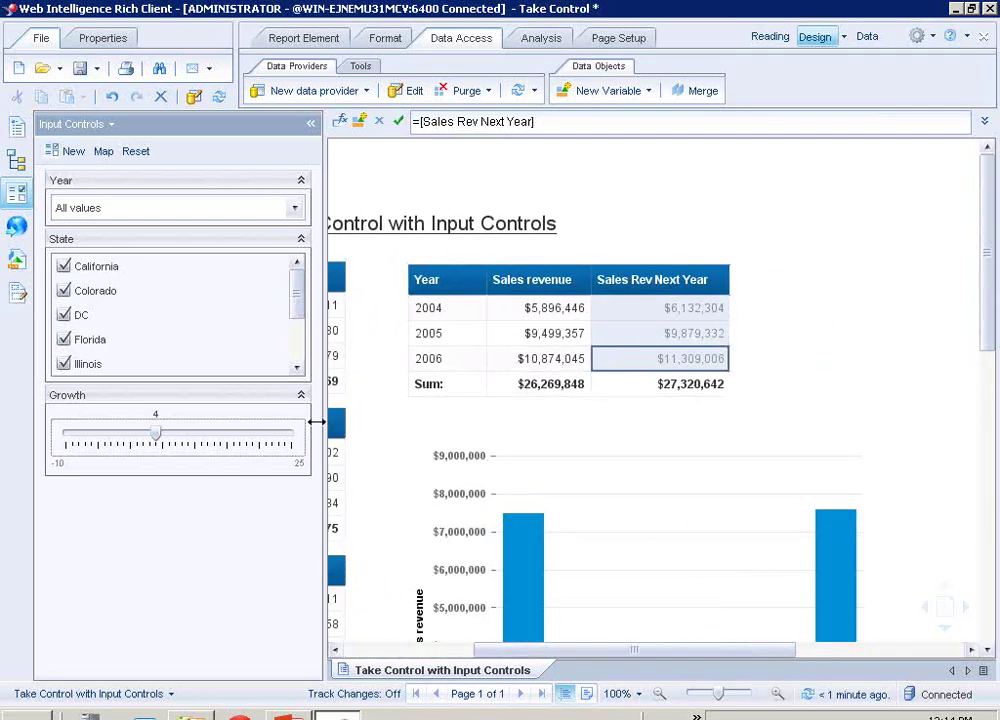
drag(160, 440, 136, 442)
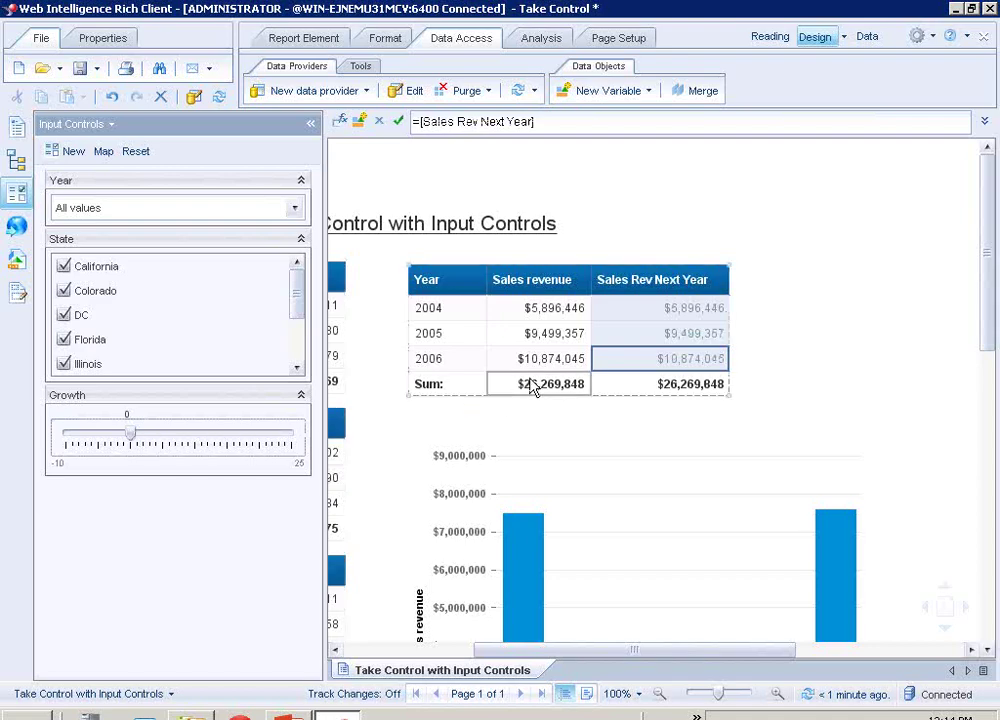
click(166, 438)
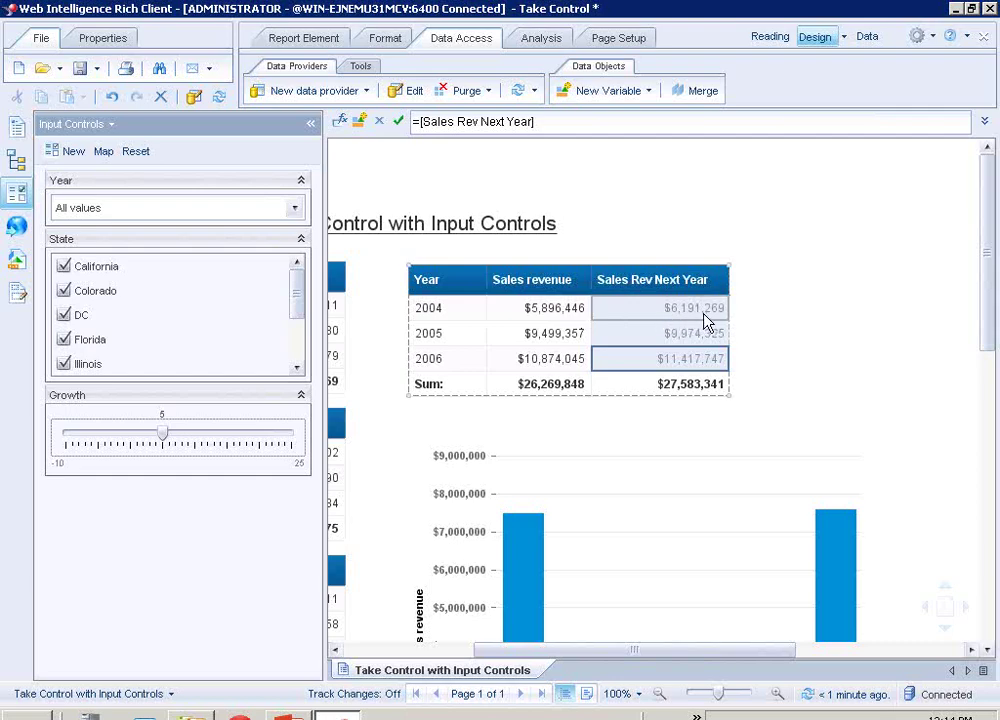
Turn the Year table with Sales Rev Next Year into a column chart and shrink the chart below from its upper edge to clear the overlap
right_click(635, 264)
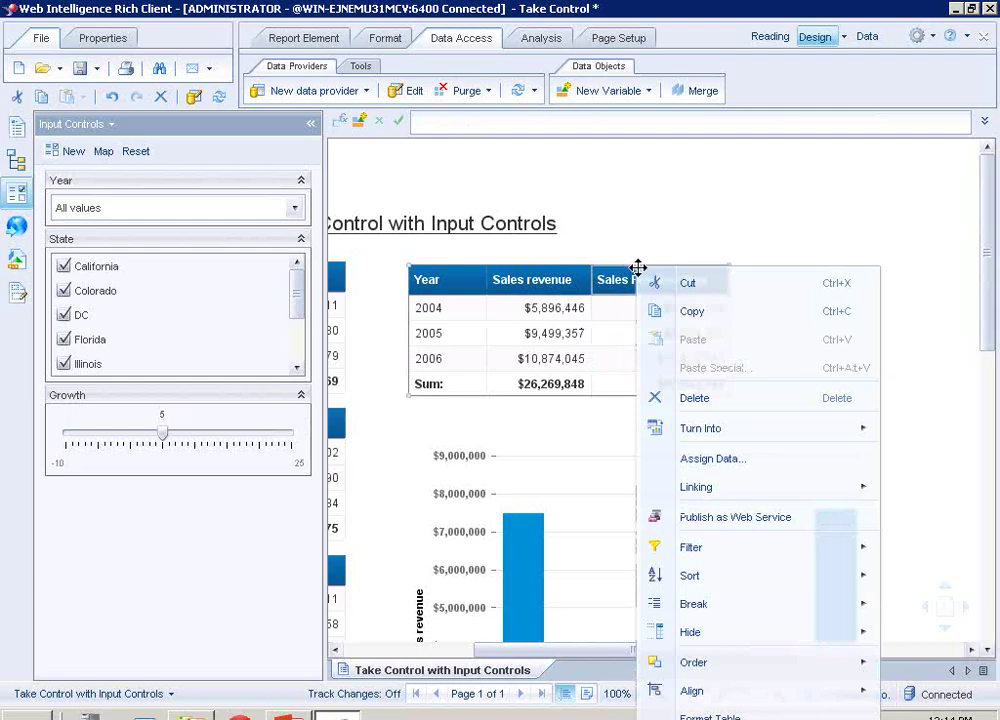
mouse_move(708, 427)
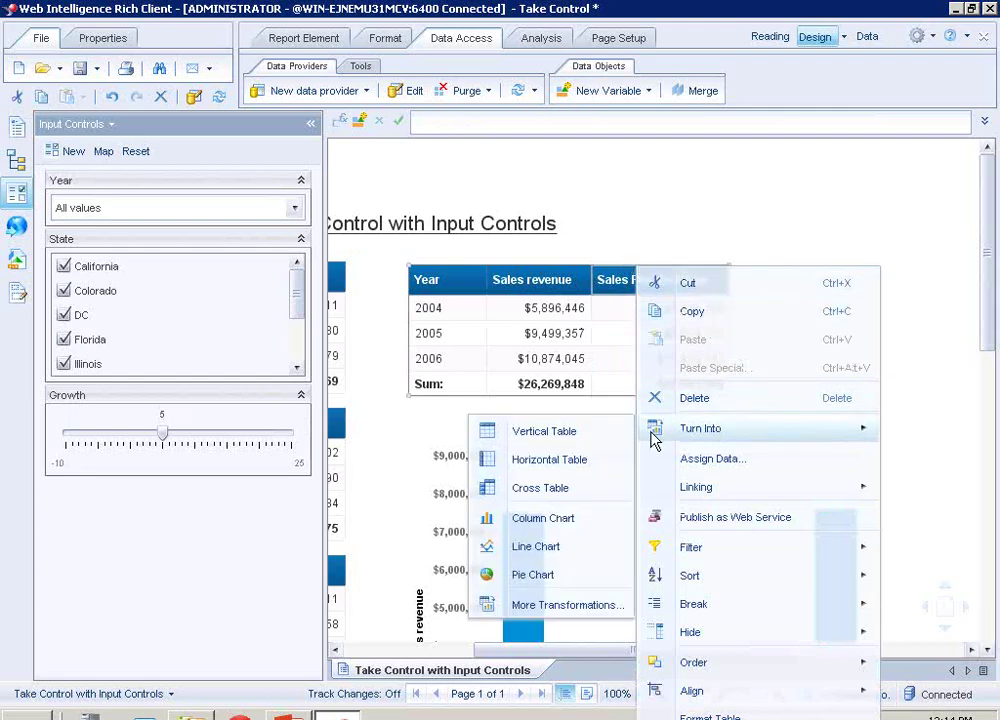
click(549, 520)
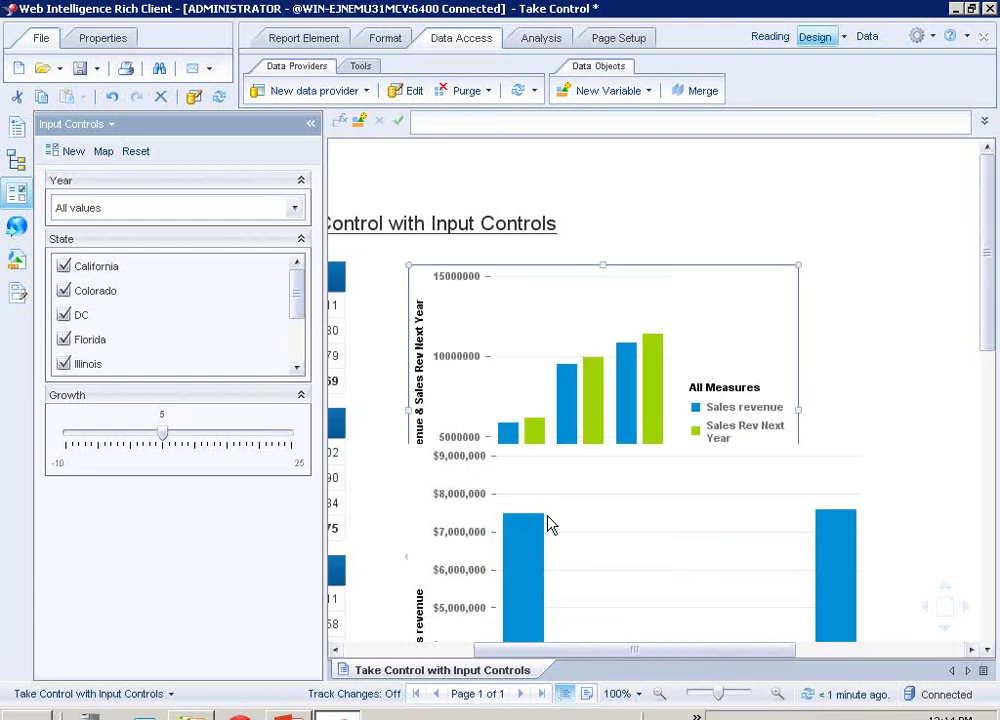
click(590, 455)
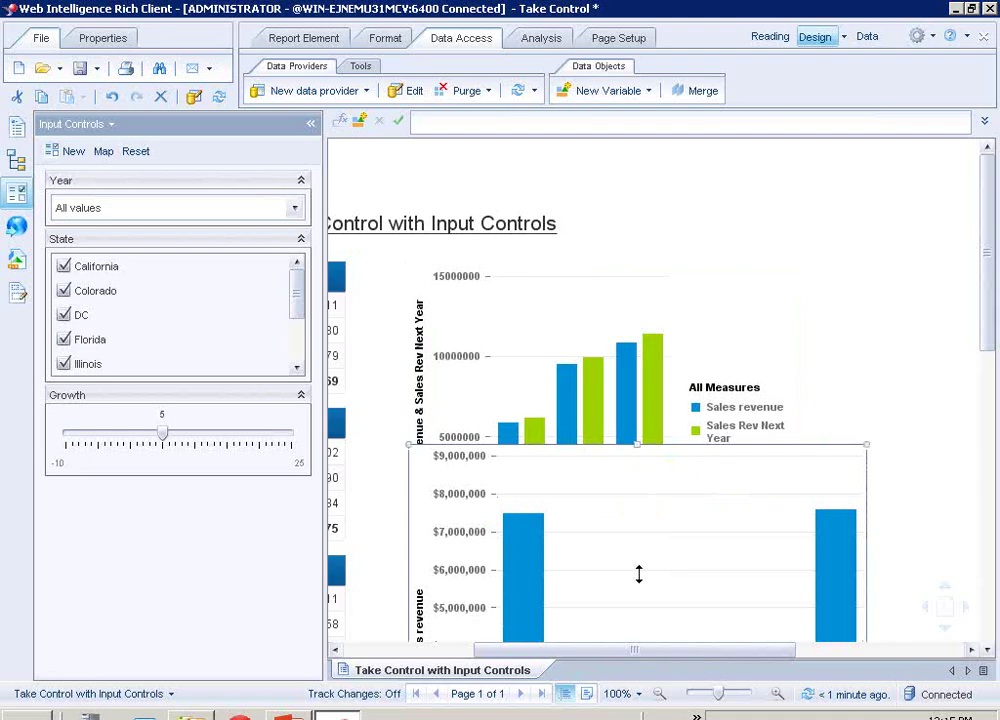
drag(639, 573, 637, 576)
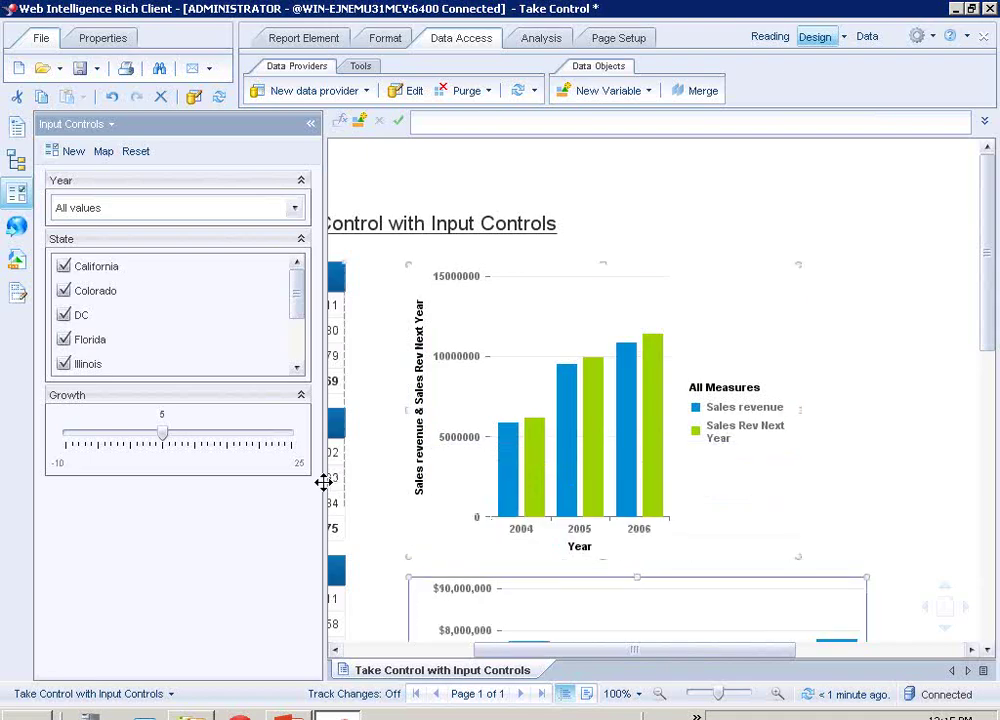
Try the Growth slider at 12, -3 and finally 15 to compare sales revenue with Sales Rev Next Year in the new column chart
click(163, 441)
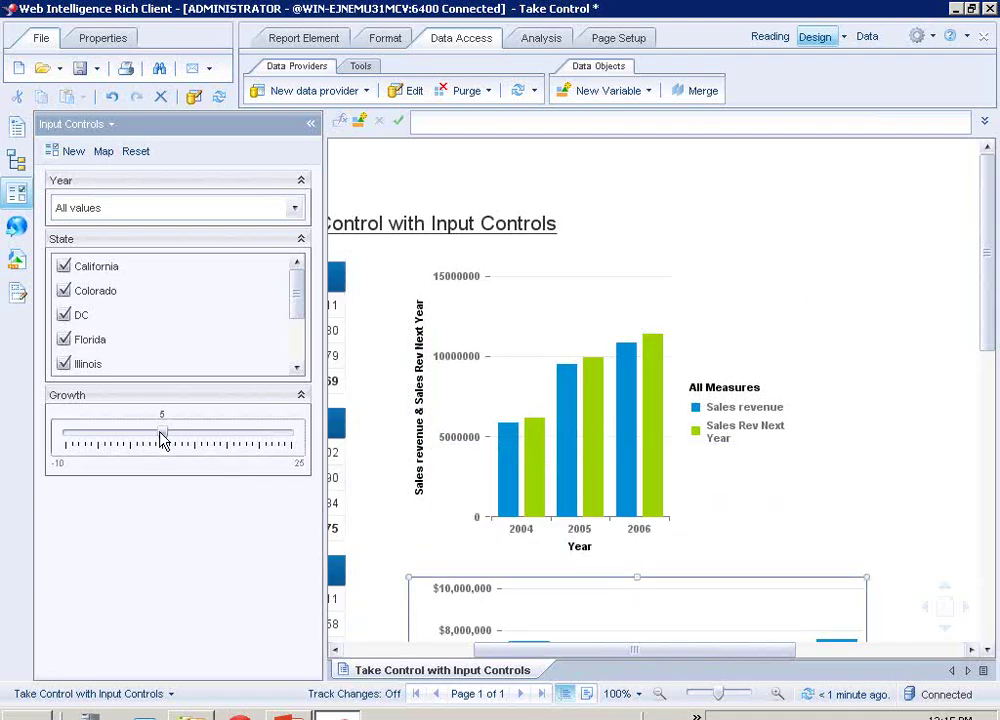
drag(163, 441, 205, 435)
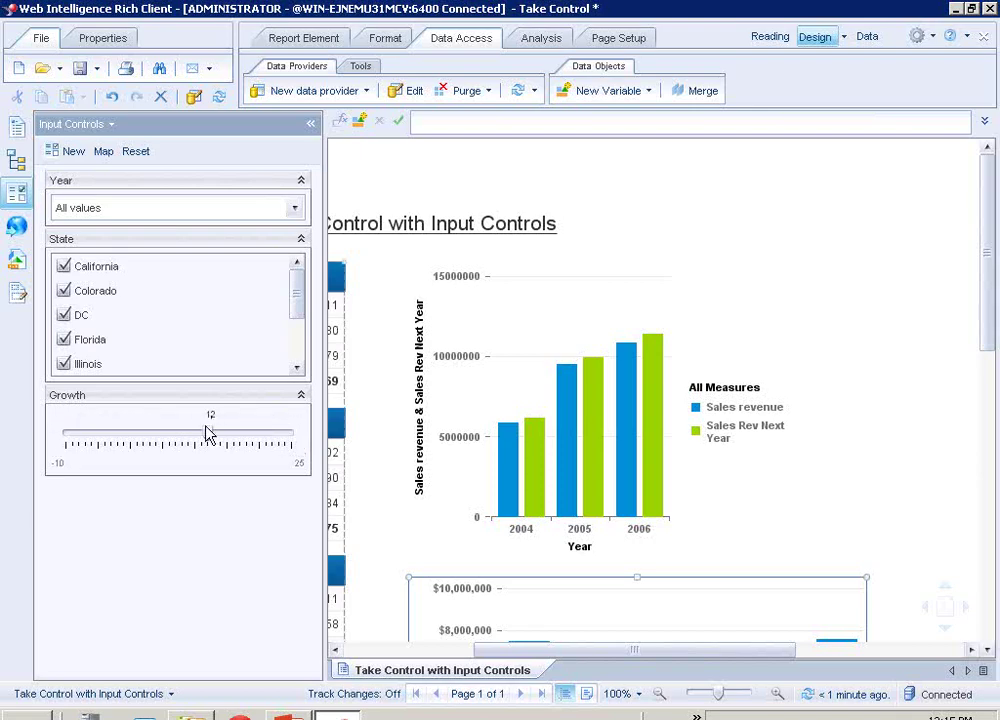
drag(206, 435, 110, 435)
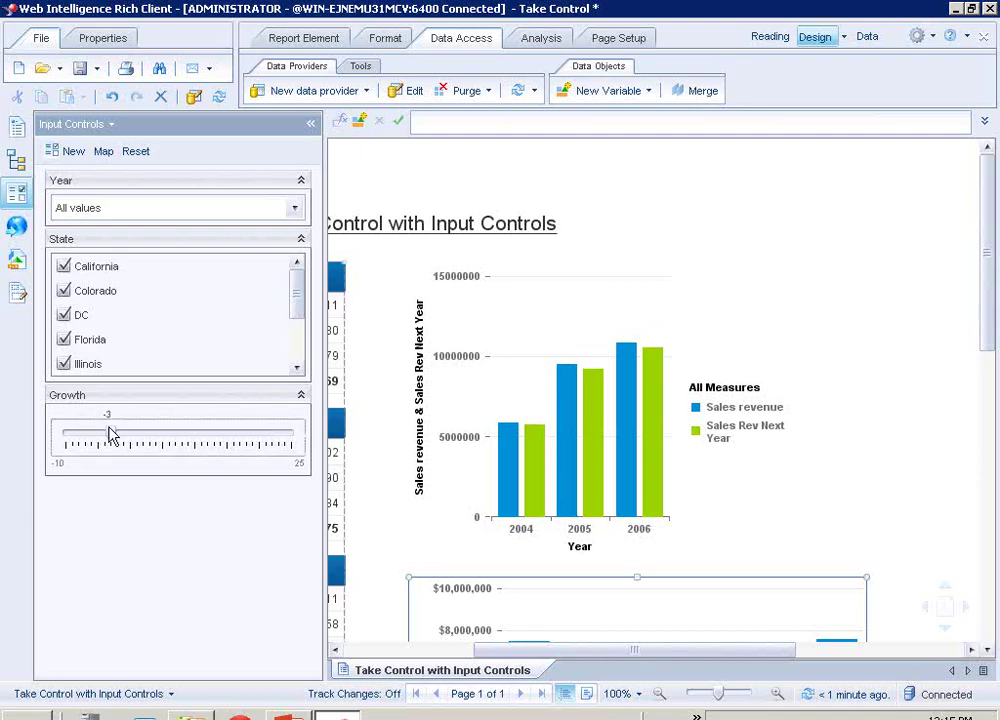
drag(116, 435, 229, 430)
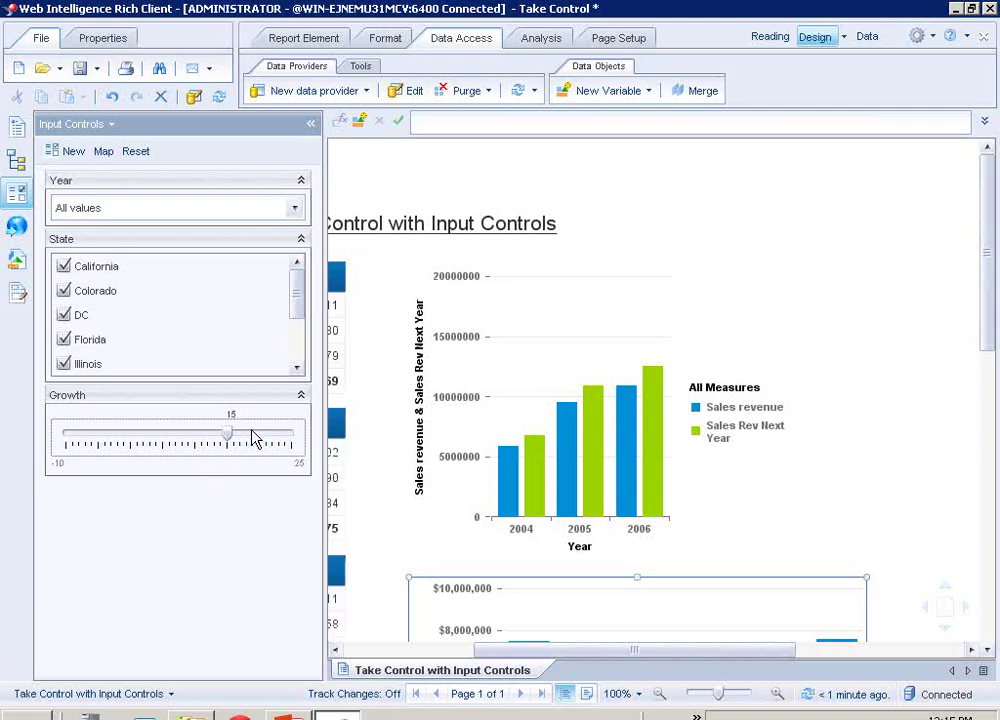
Duplicate the Take Control with Input Controls report and move the copy's Growth slider to 2 and then to -5
right_click(450, 672)
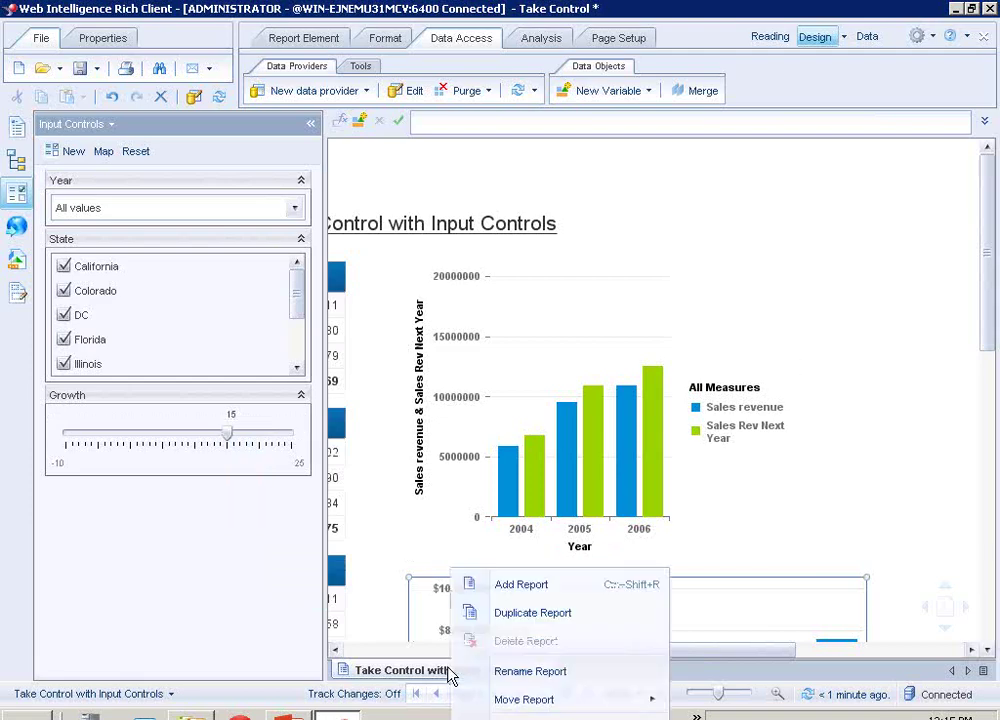
click(534, 613)
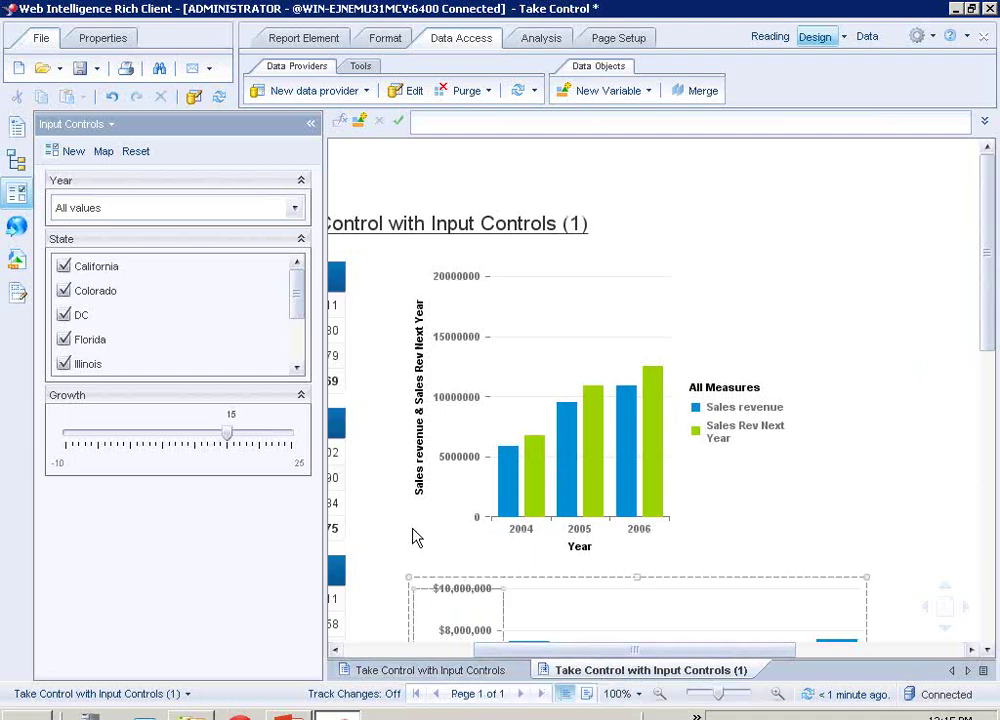
drag(230, 440, 147, 425)
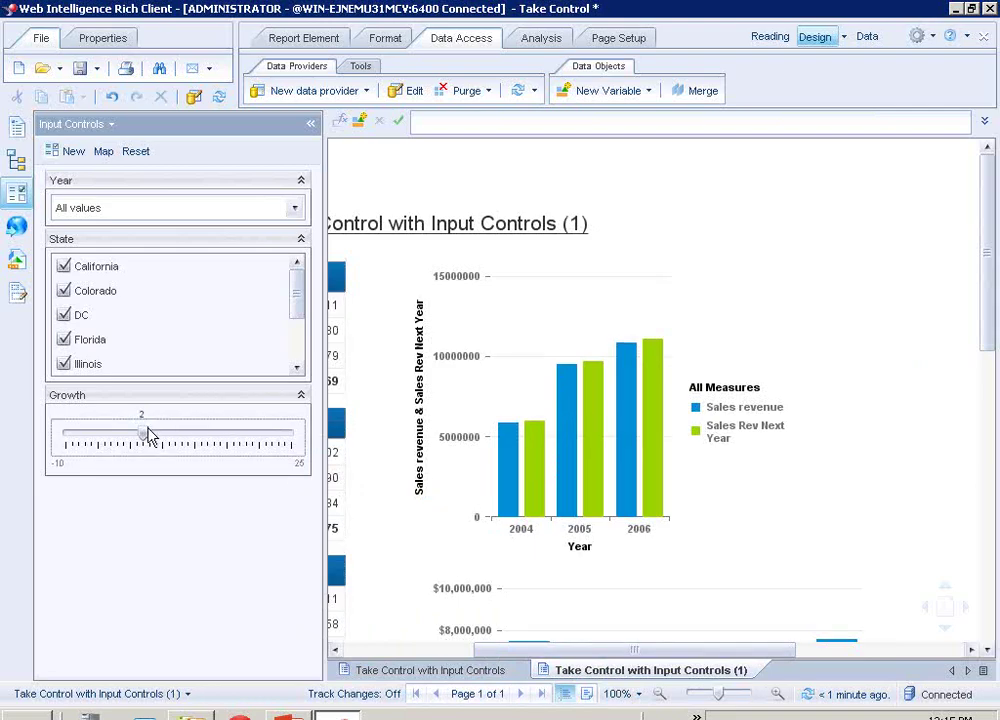
drag(147, 430, 100, 440)
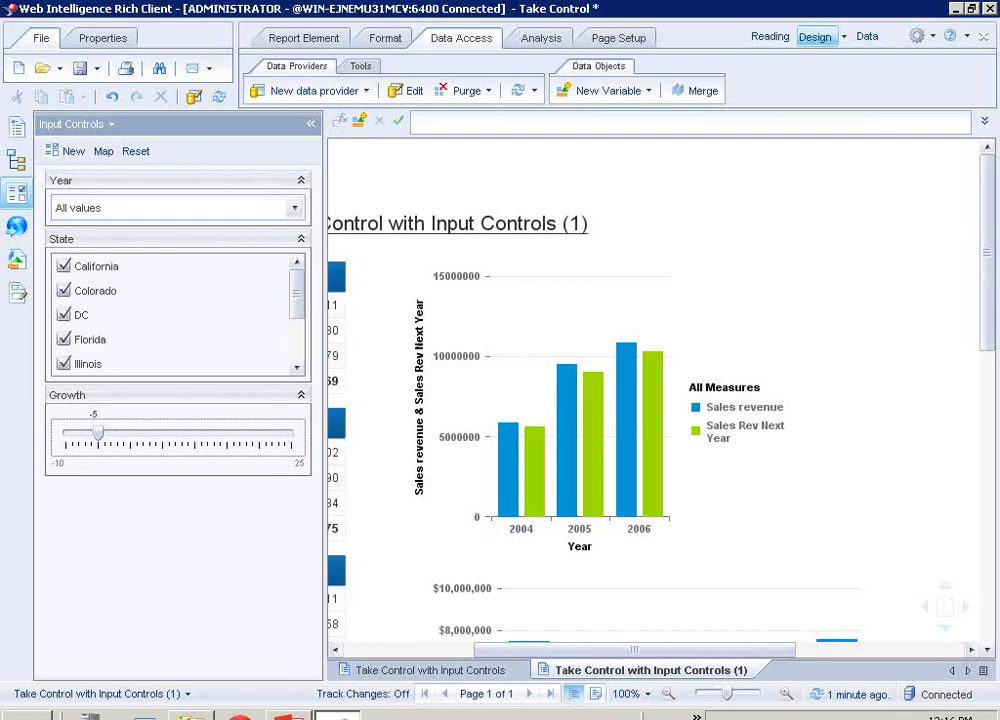
Switch to the PowerPoint presentation to review the Demonstration slide
key(alt+Tab)
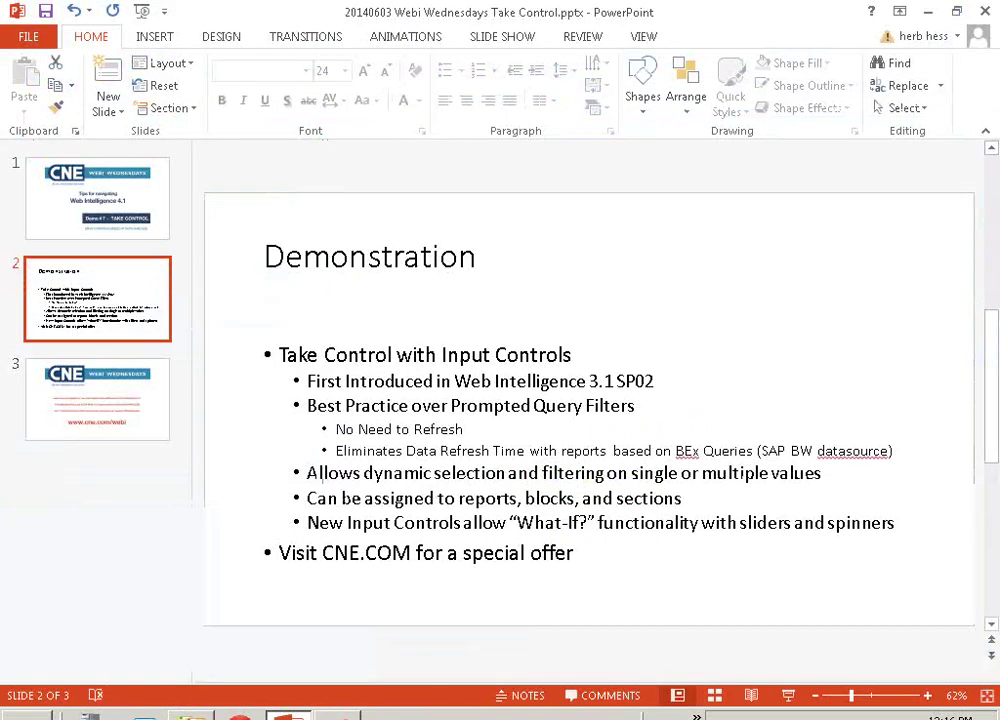